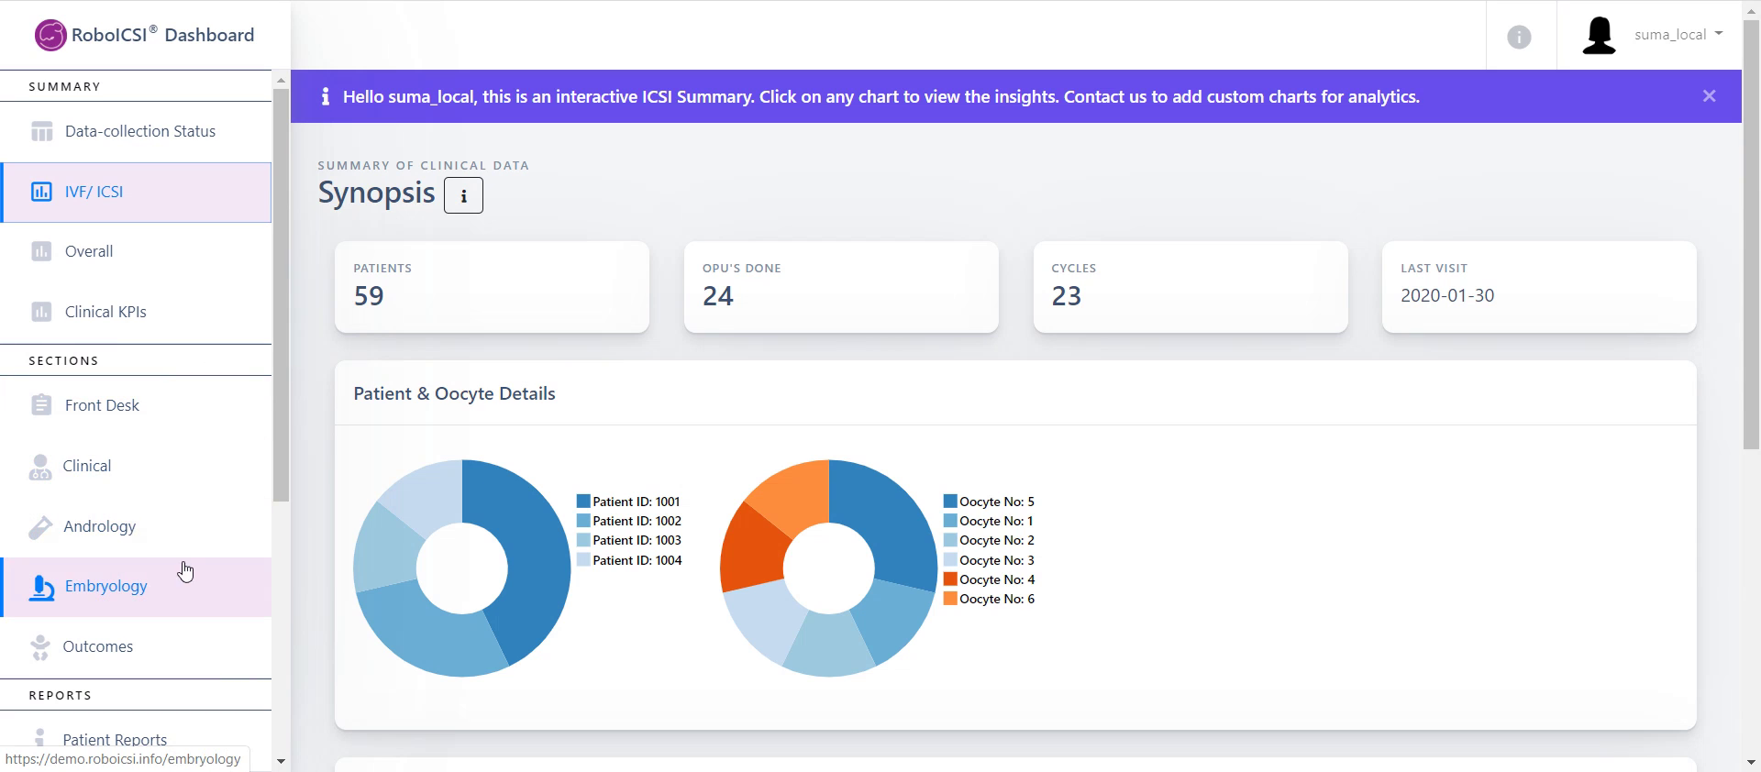
Step: Open the Embryology section and choose the patient whose cycle 1 data is needed
click(215, 573)
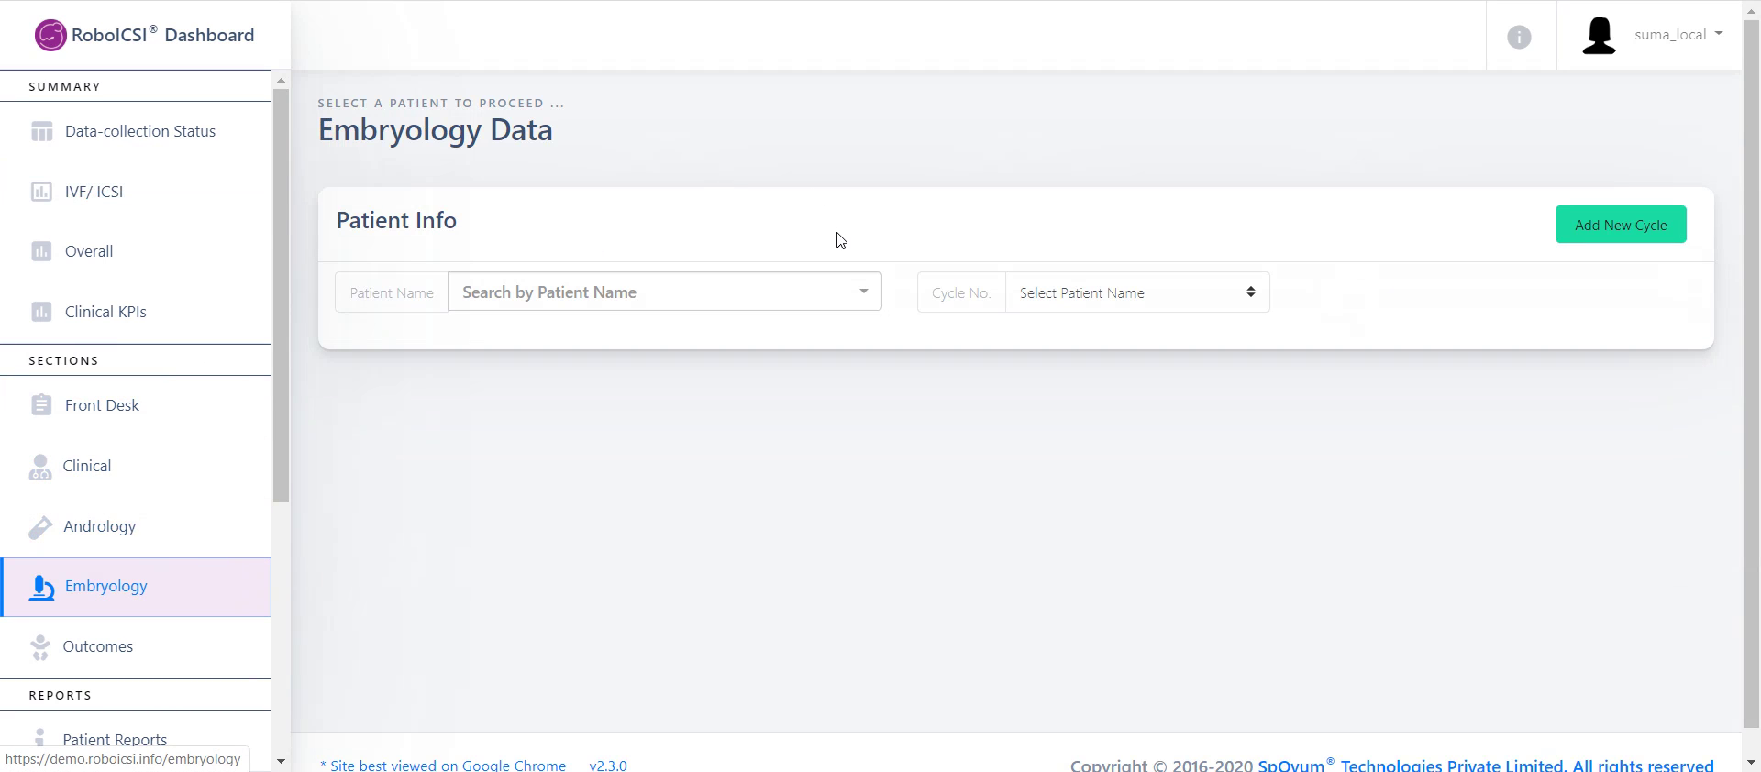
click(816, 285)
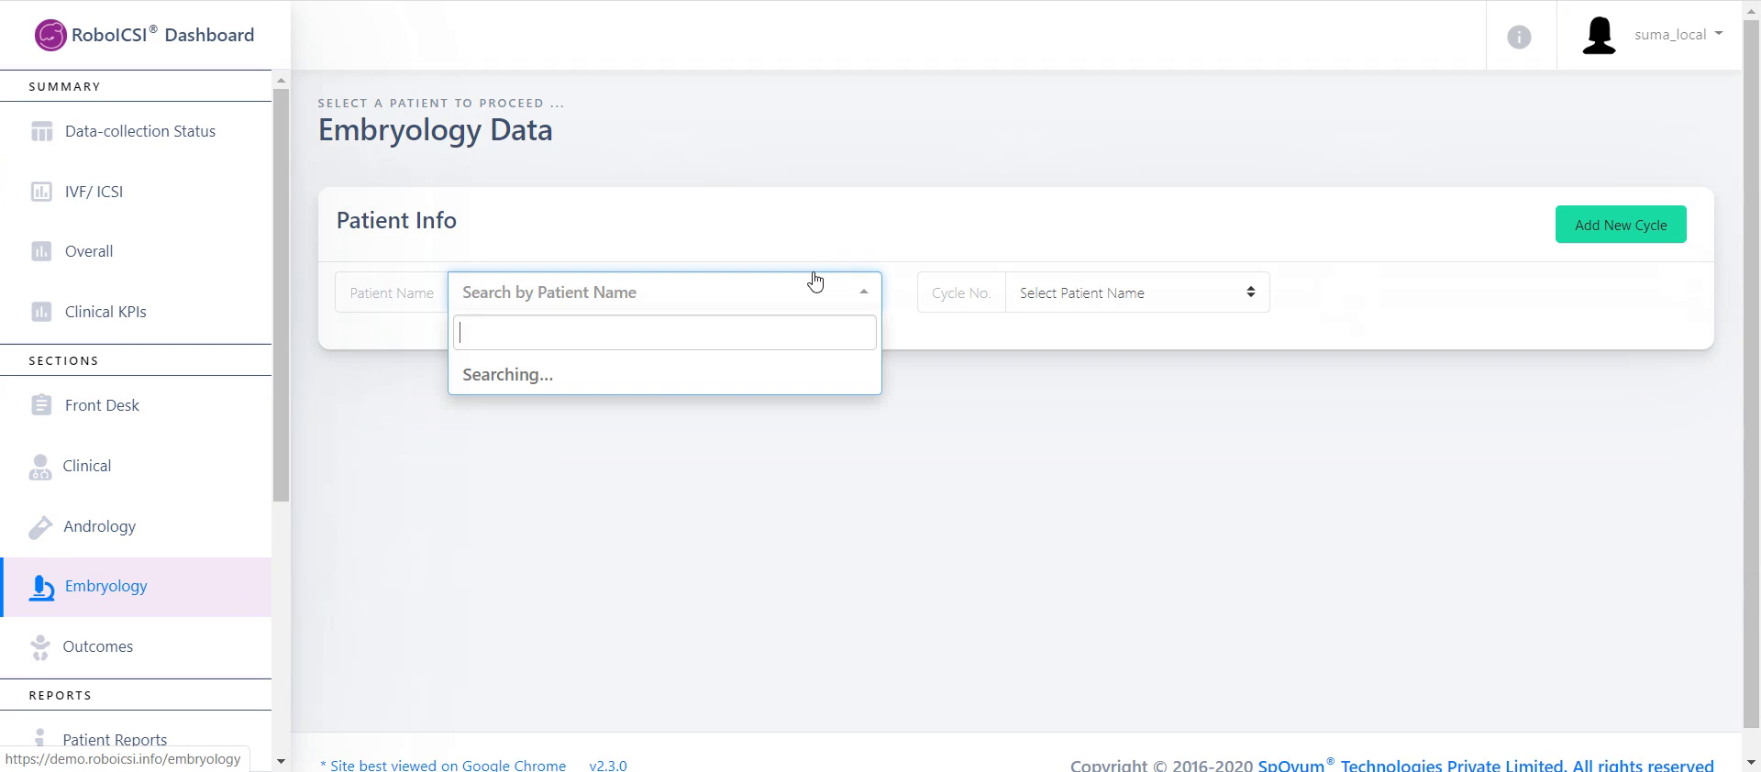
click(551, 410)
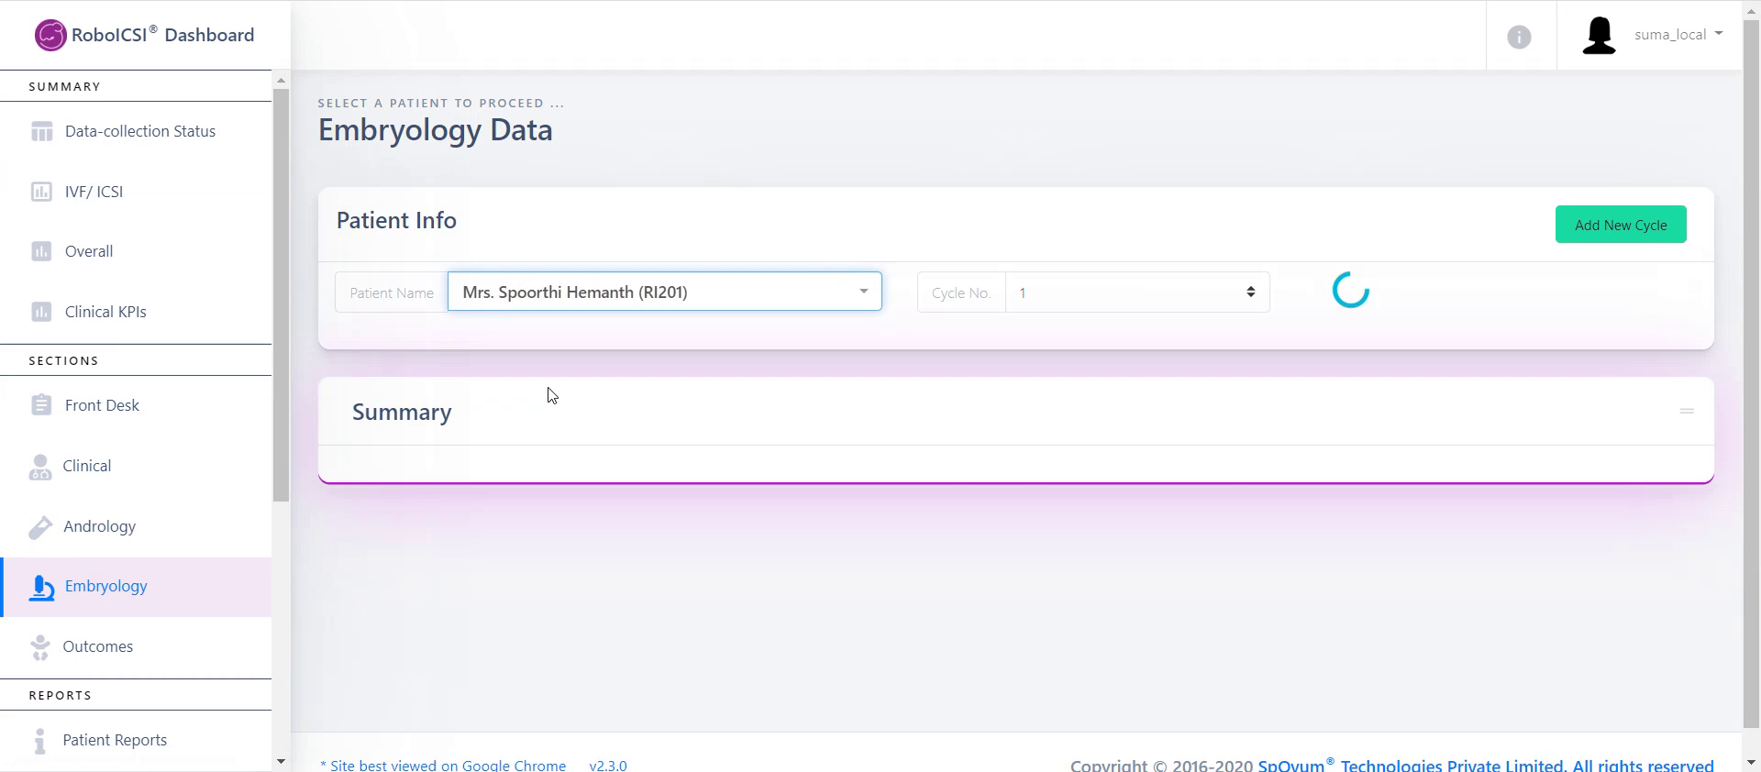
Step: Open the Day 2 details form from the patient's embryology cards
scroll(538, 394, down, 10)
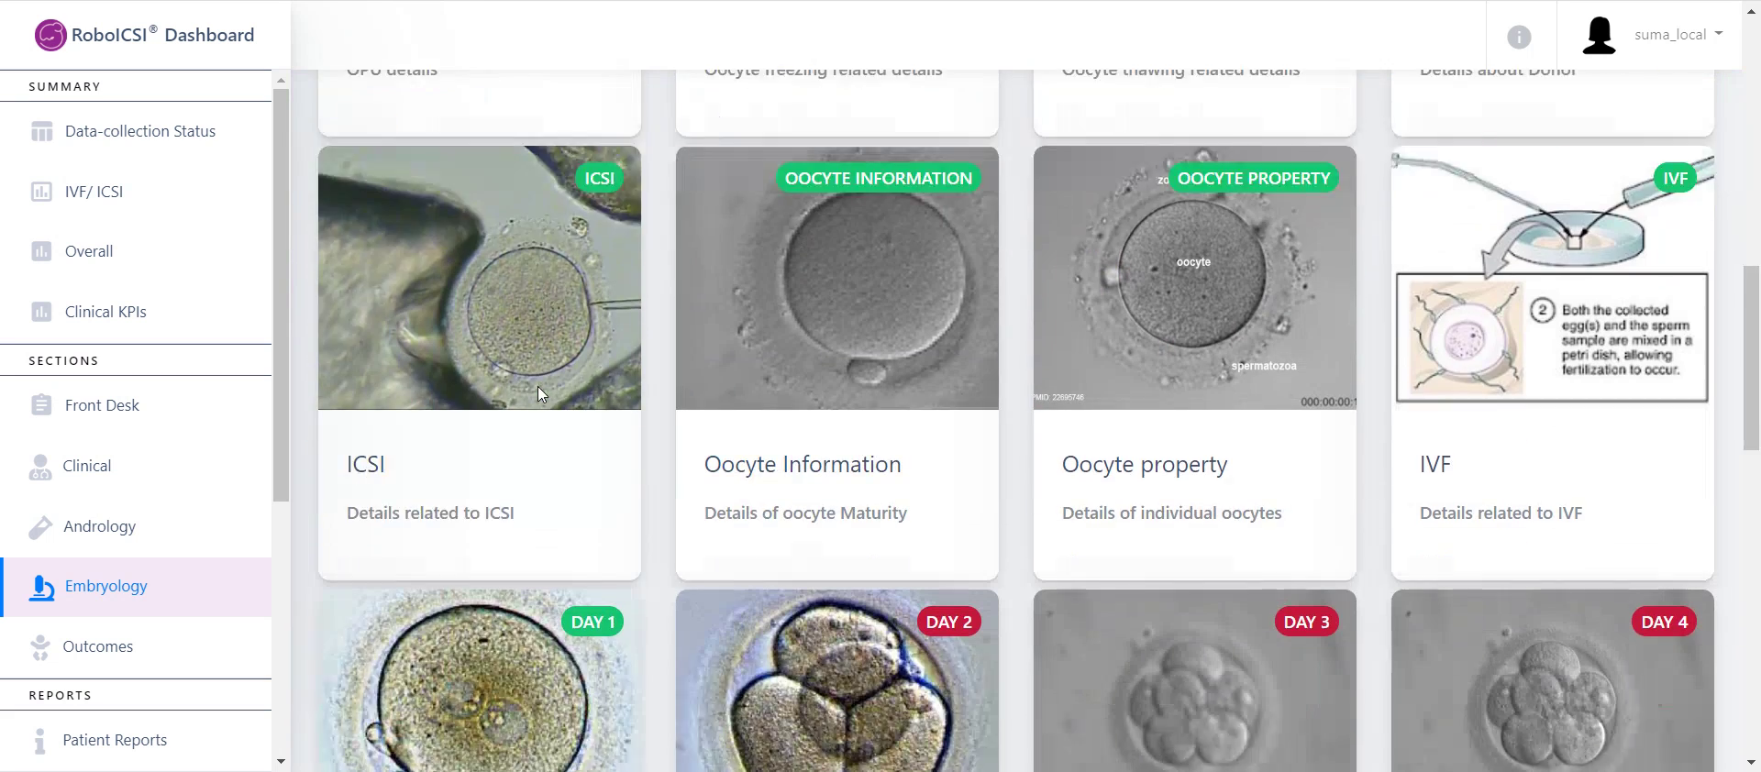
scroll(538, 386, down, 3)
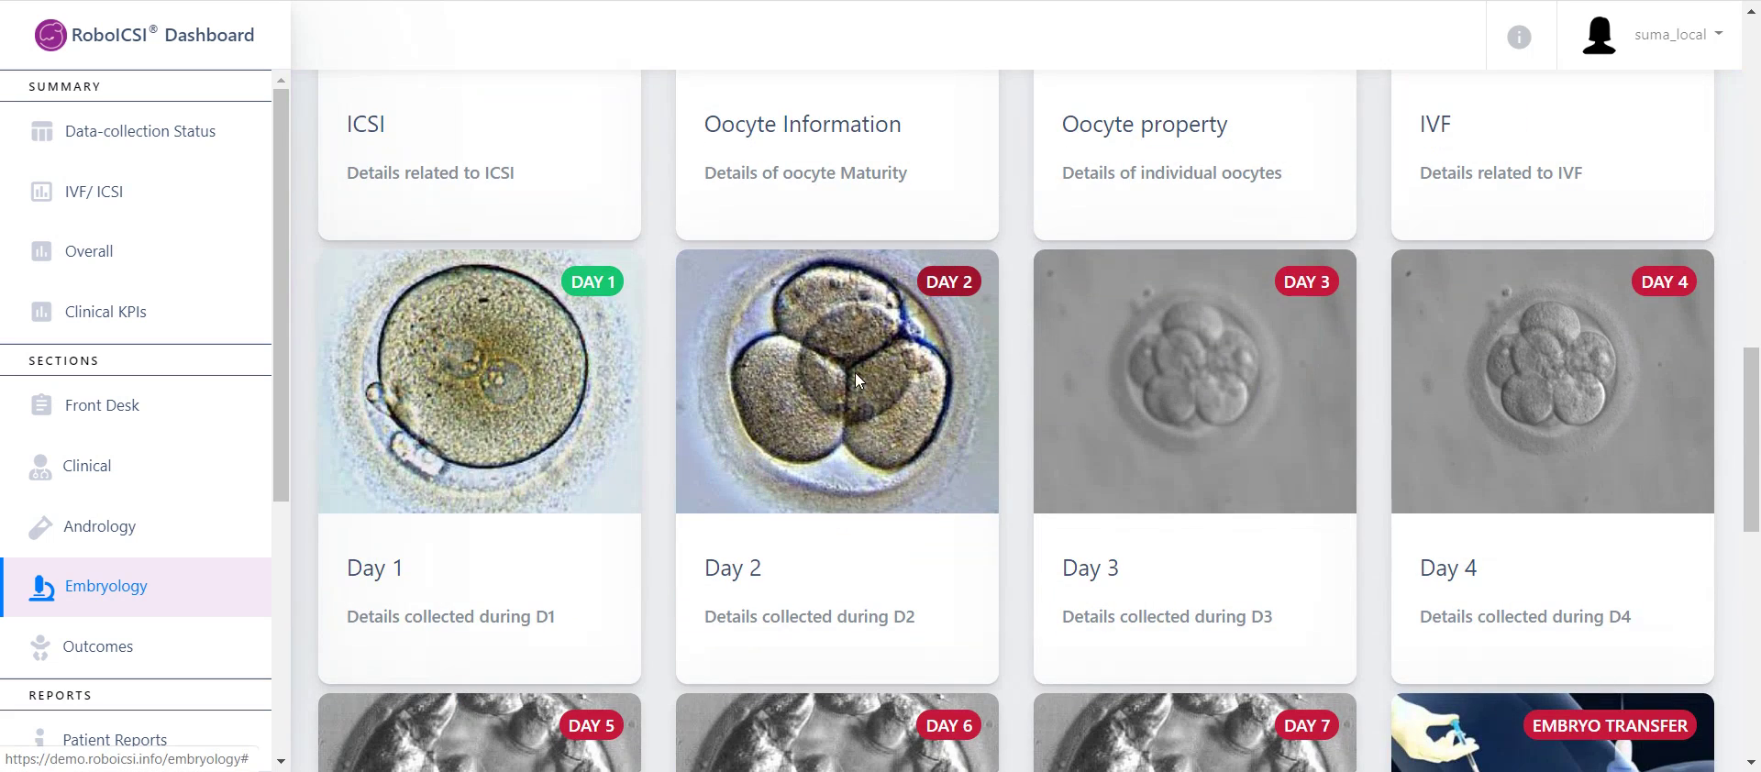
click(803, 560)
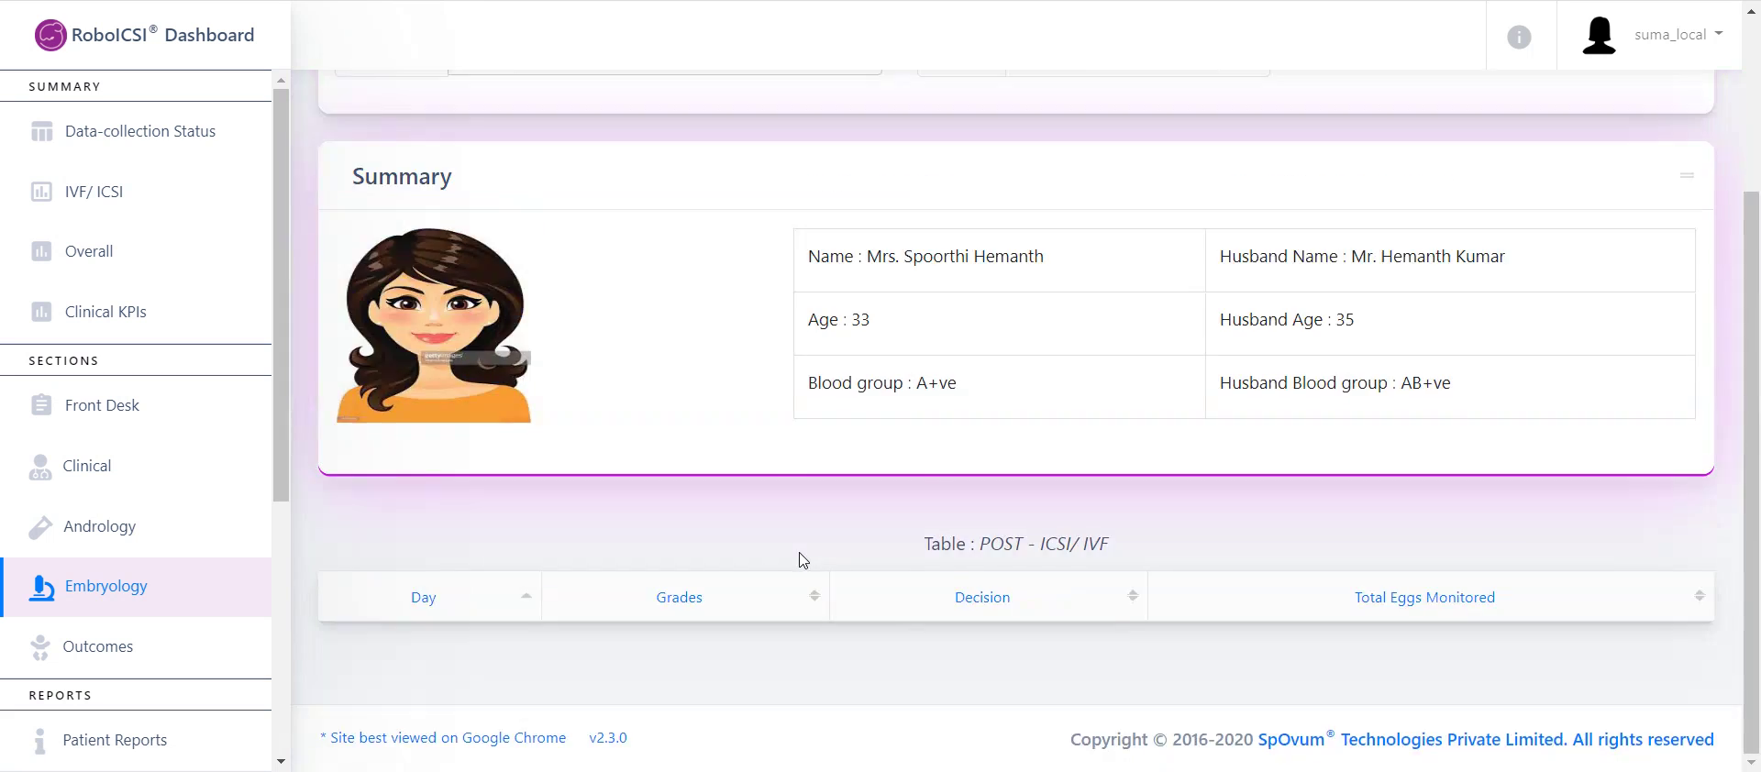
Step: Set the Day 2 – Group Culture date to 02/08/2020 and the time to 08:00 AM
scroll(803, 561, down, 3)
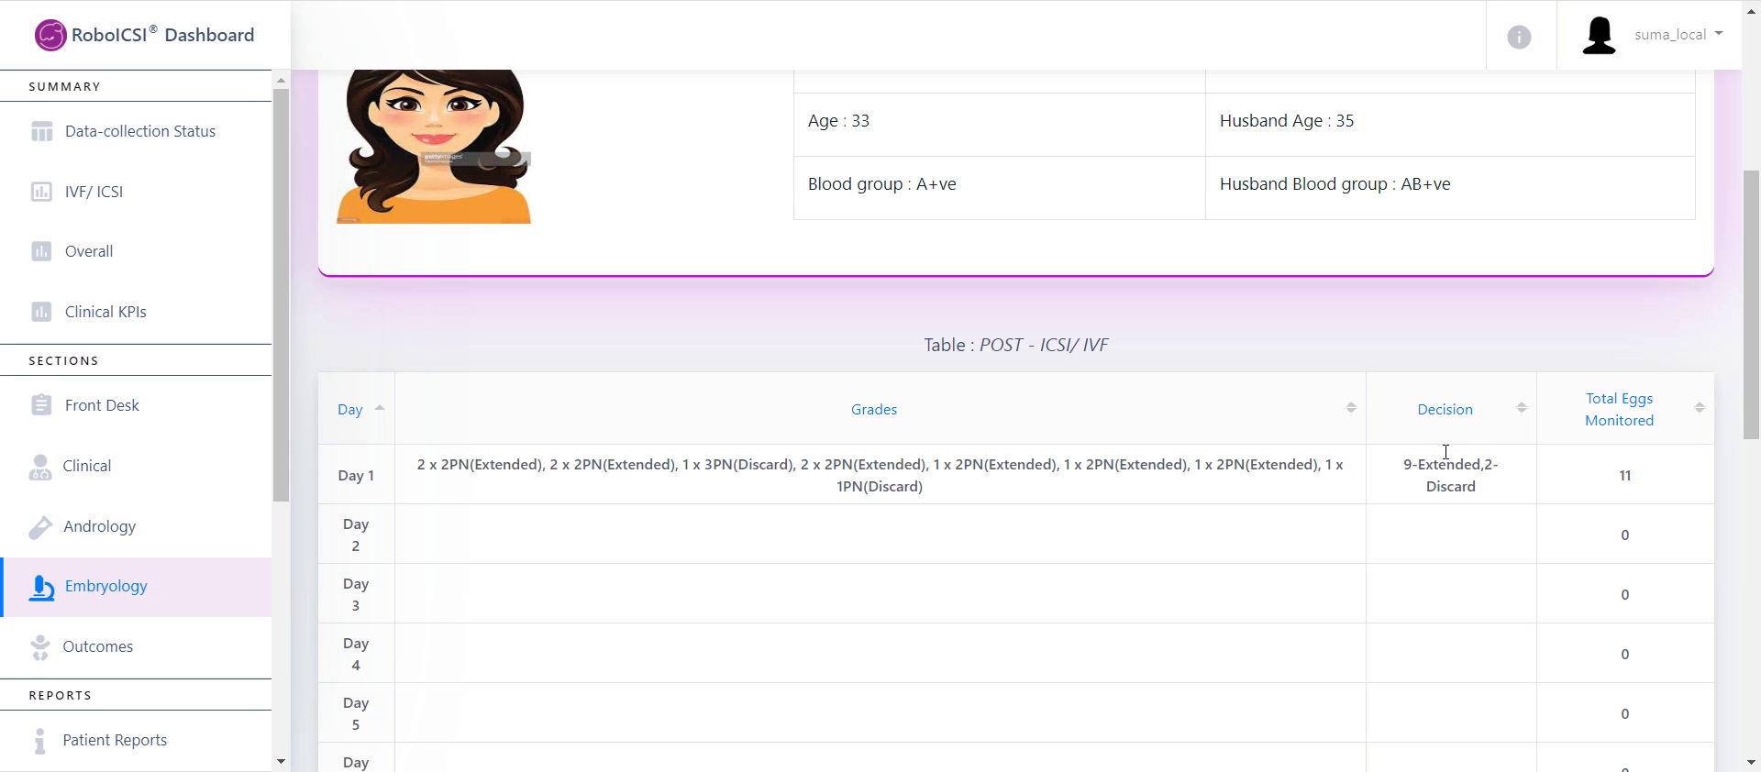
scroll(904, 523, down, 6)
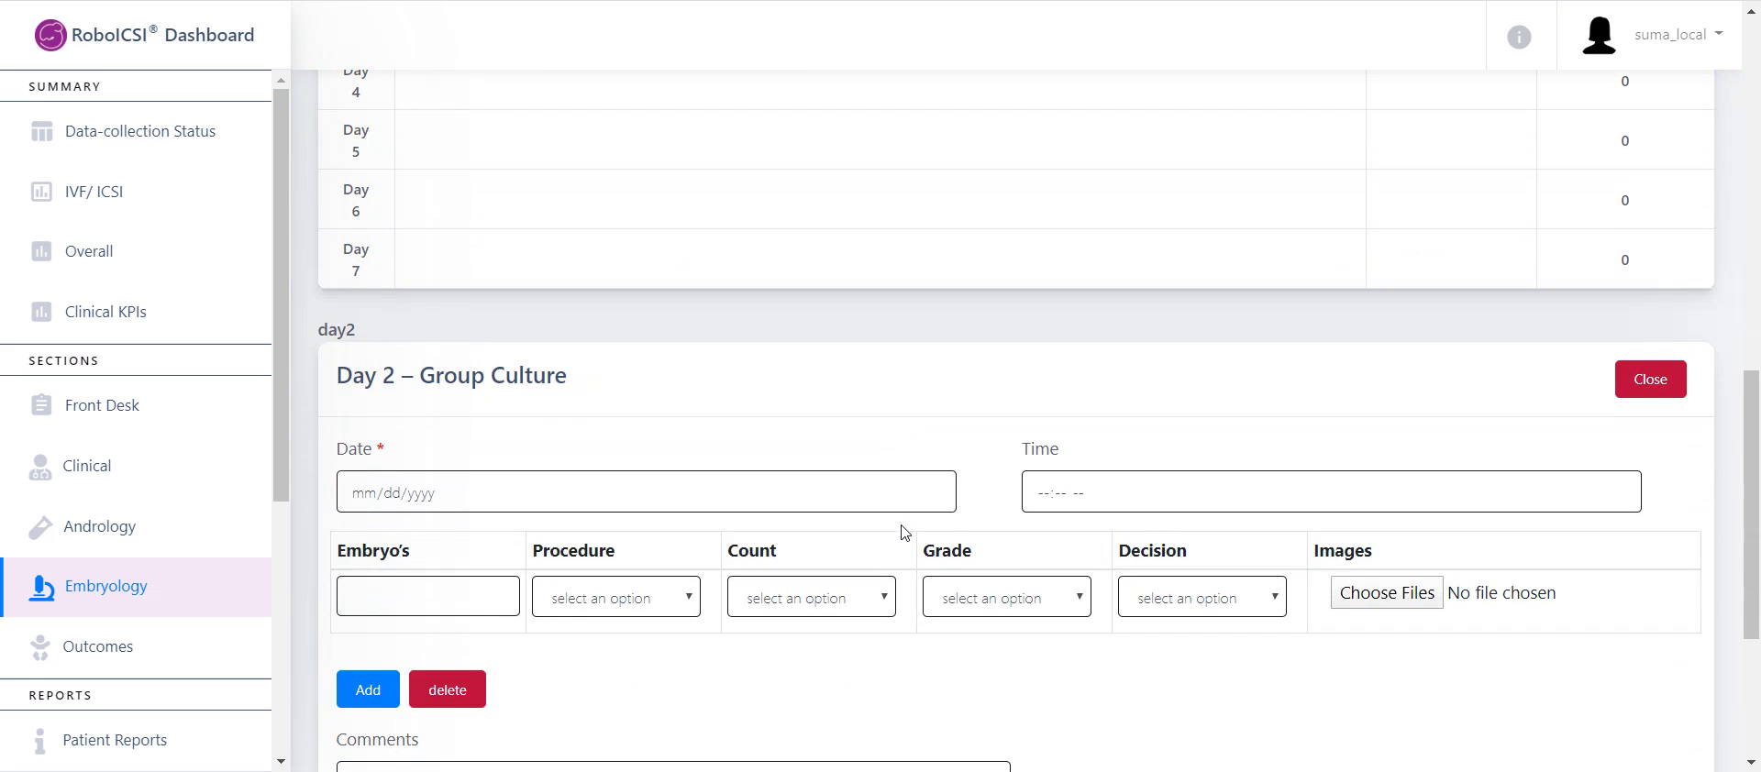
click(916, 490)
click(931, 491)
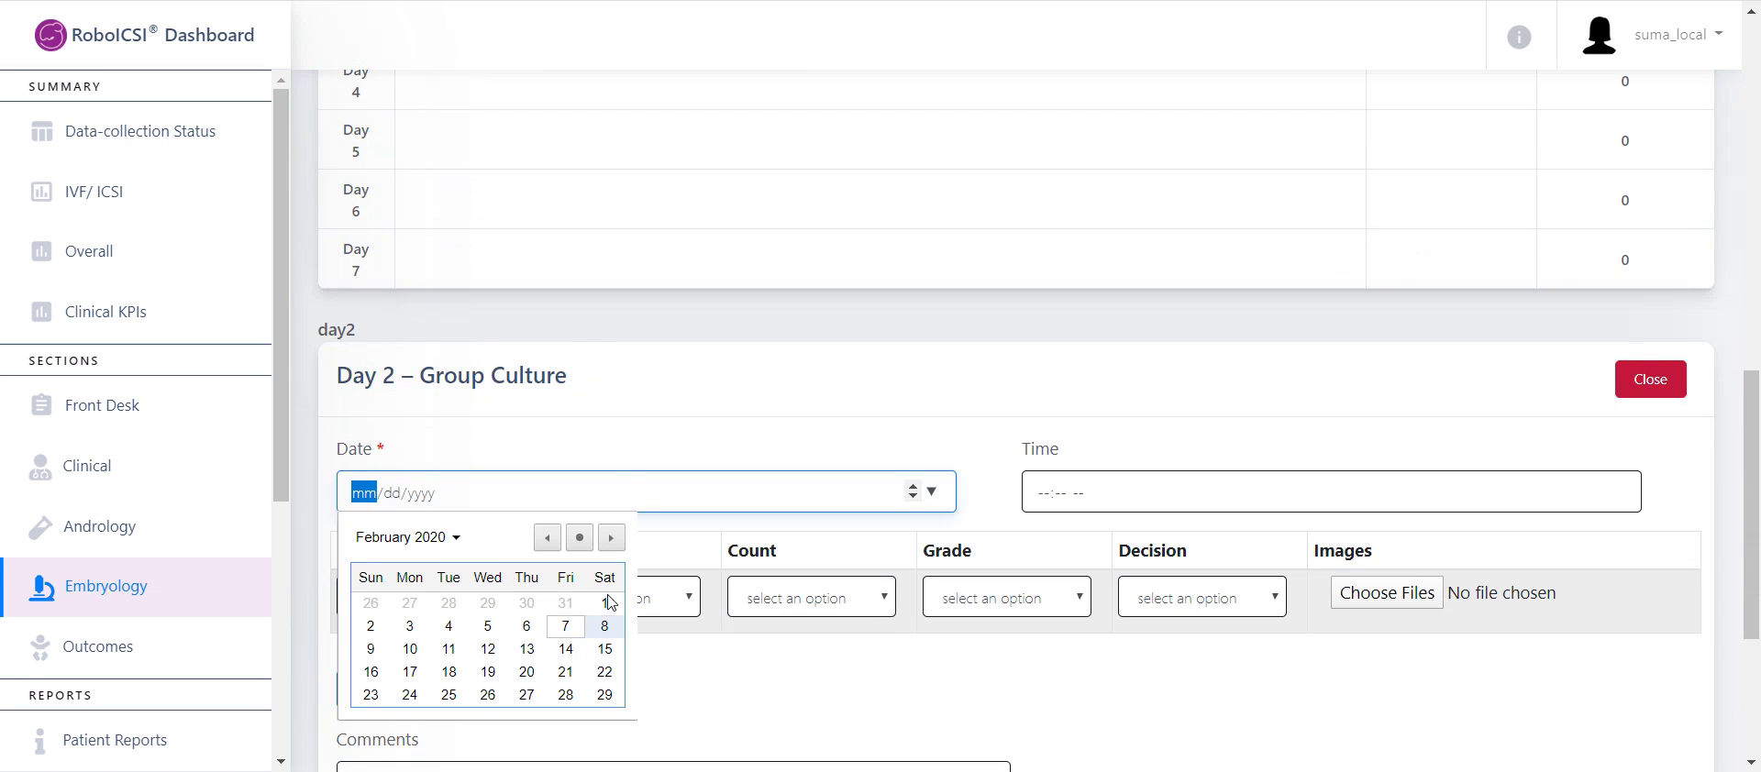
click(606, 623)
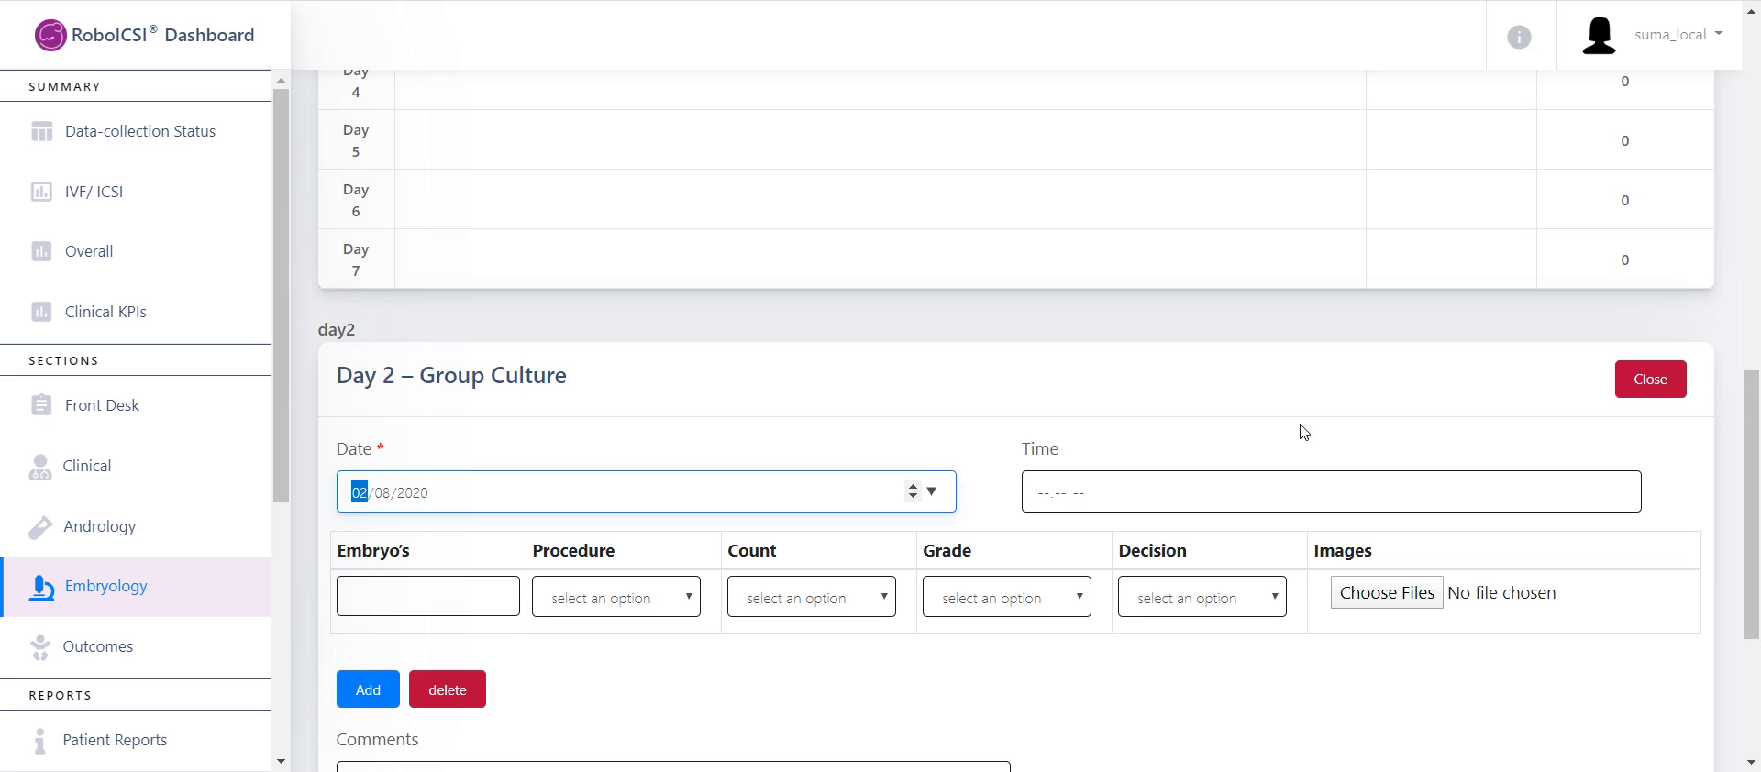
click(1047, 468)
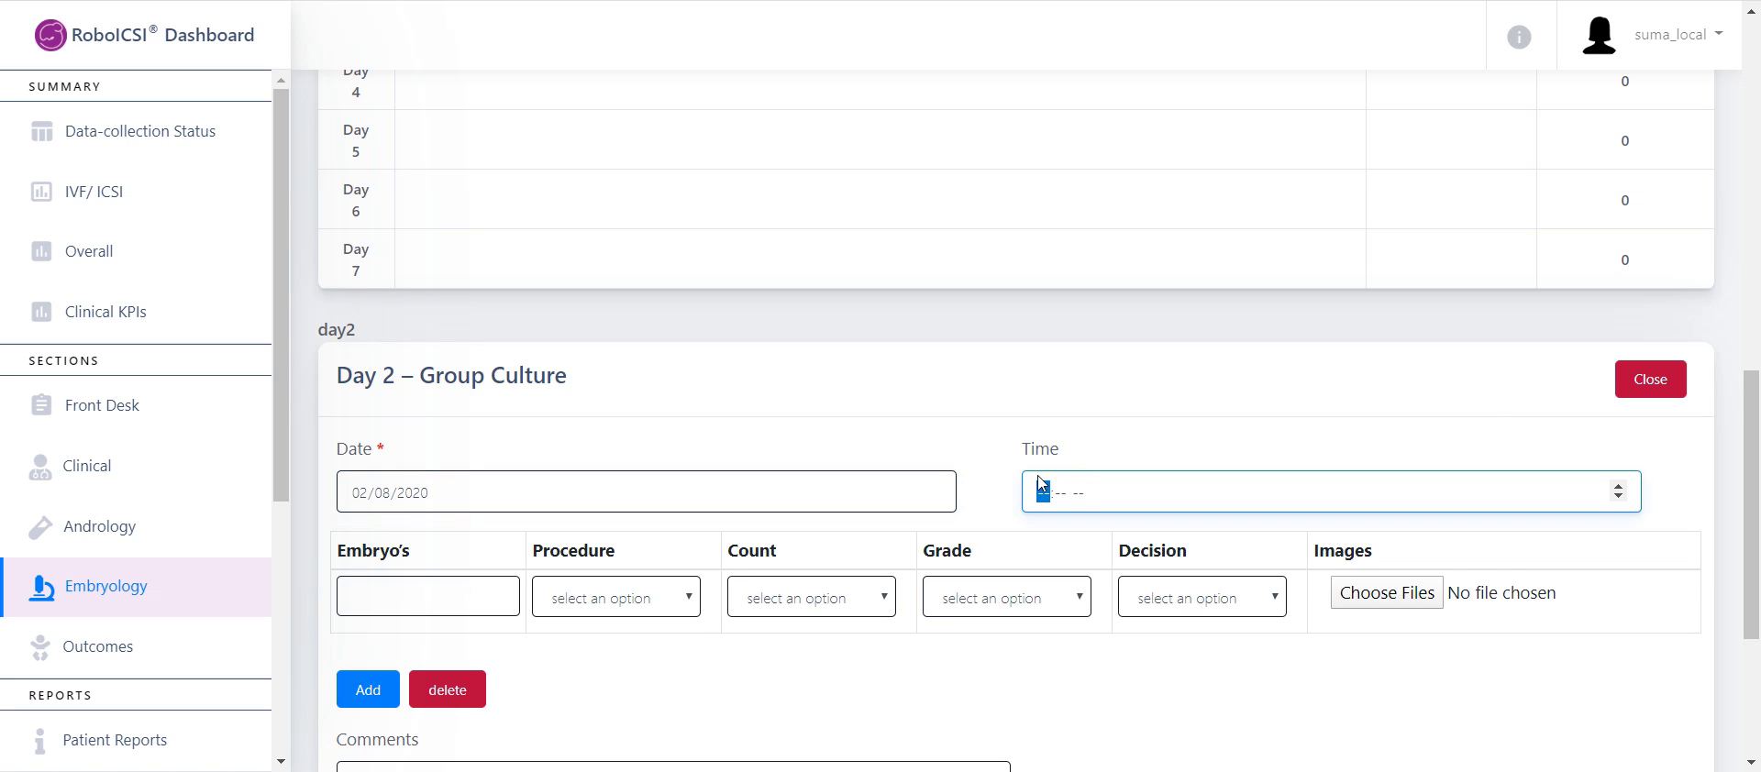
text(08:-- --)
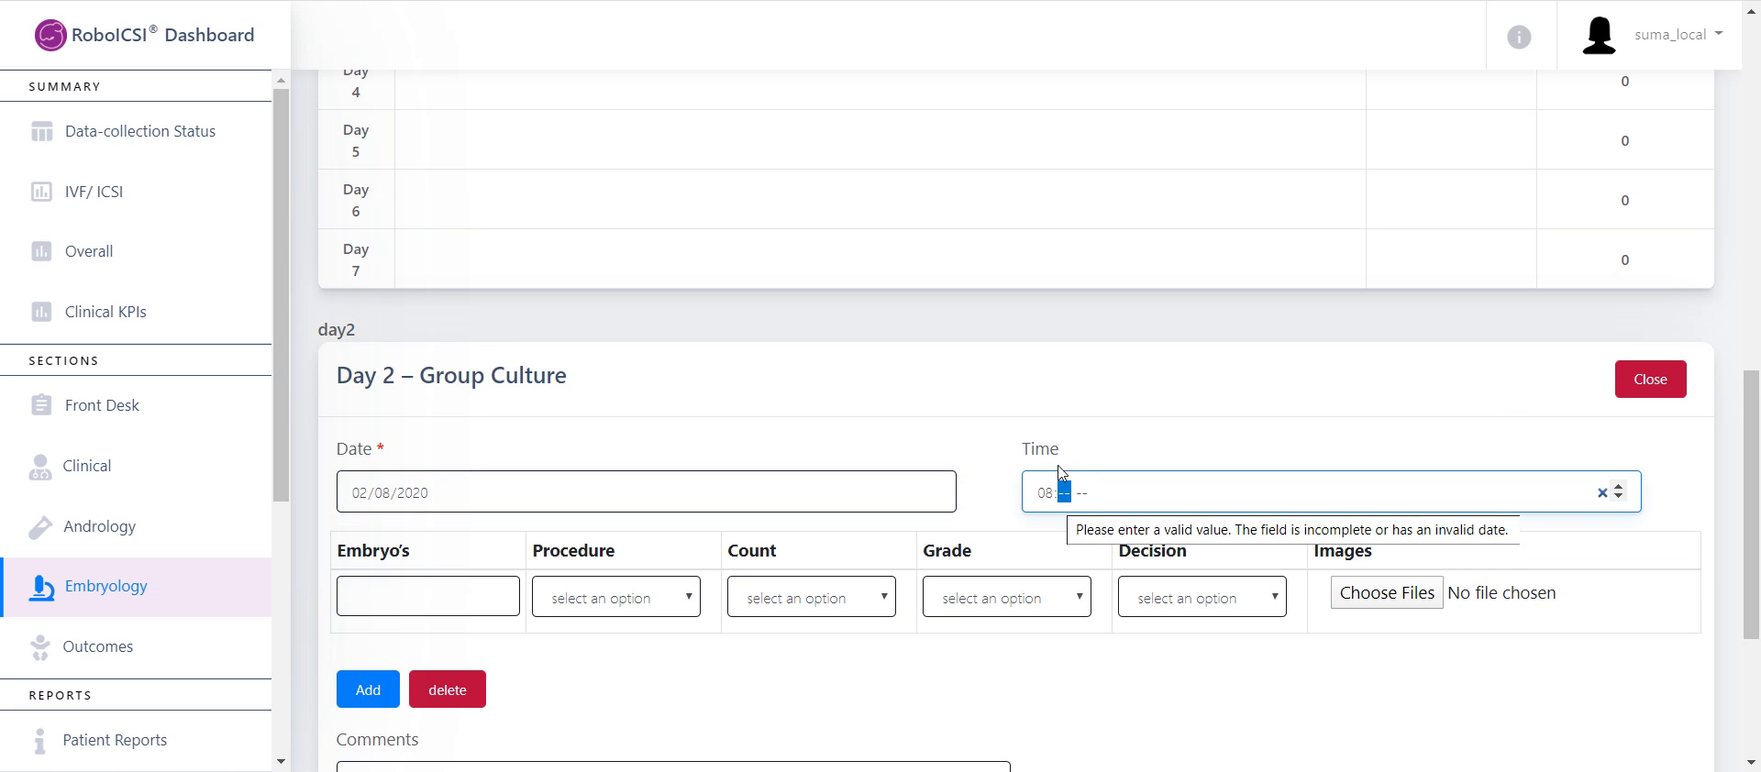
text(00)
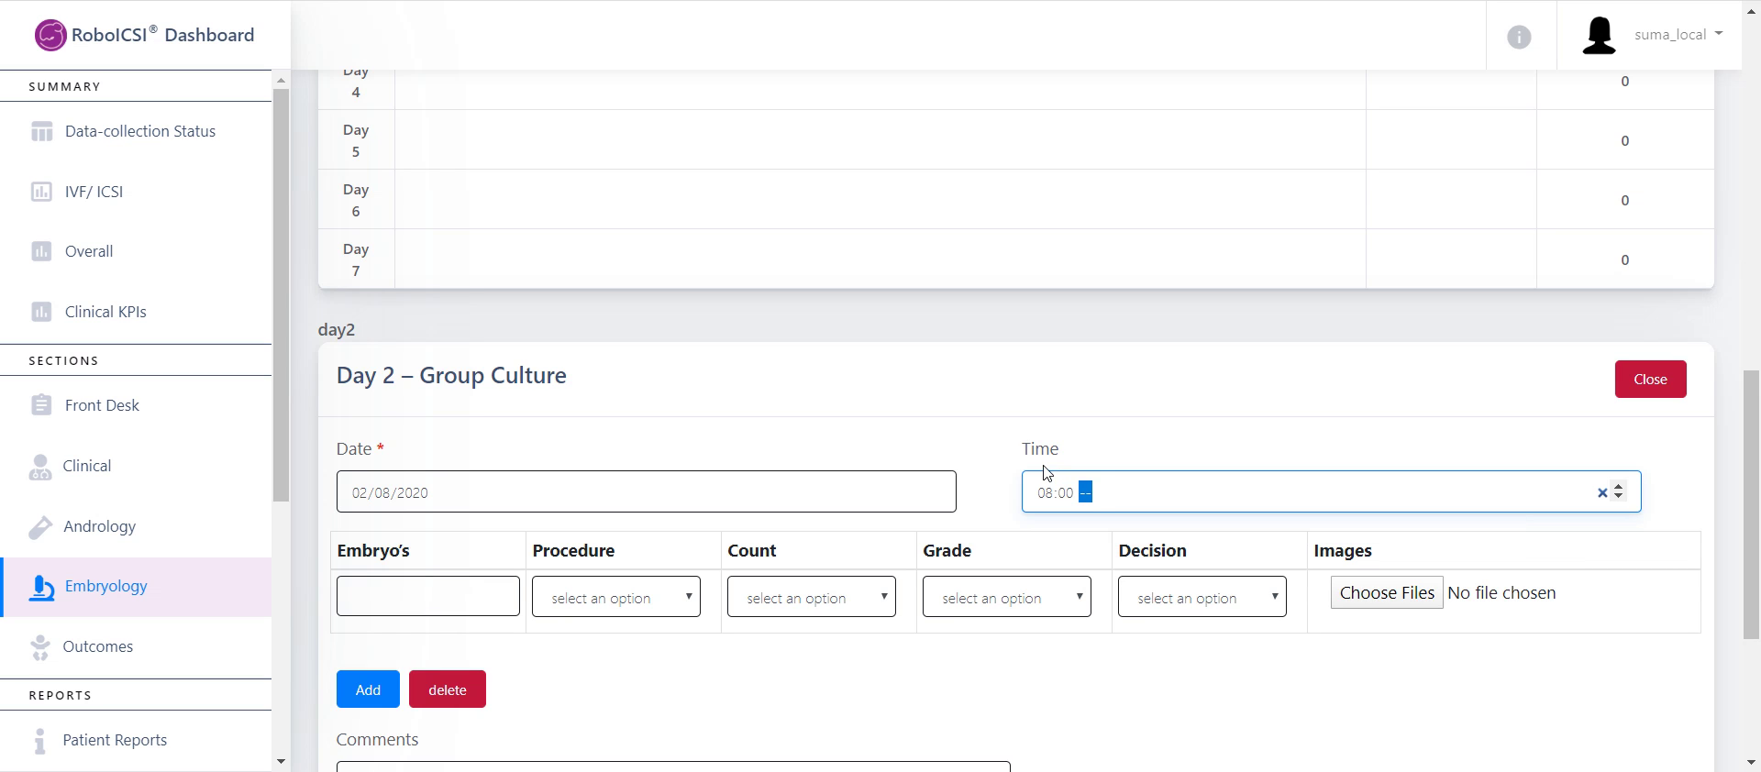
text(a)
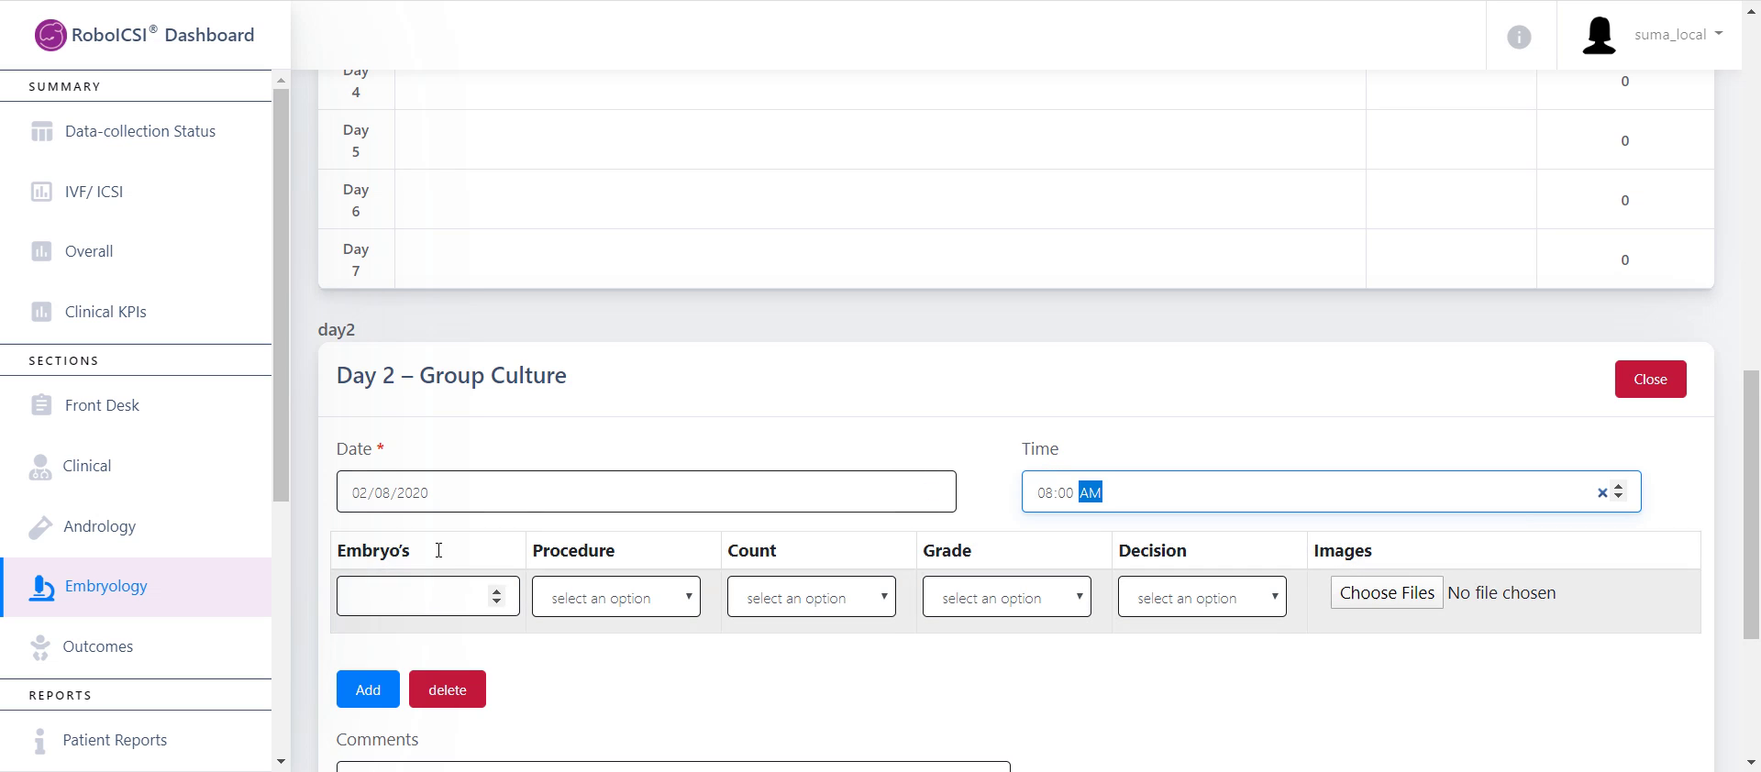
Step: In the first embryo row, enter 2 embryos, procedure ICSI and count 4
click(428, 597)
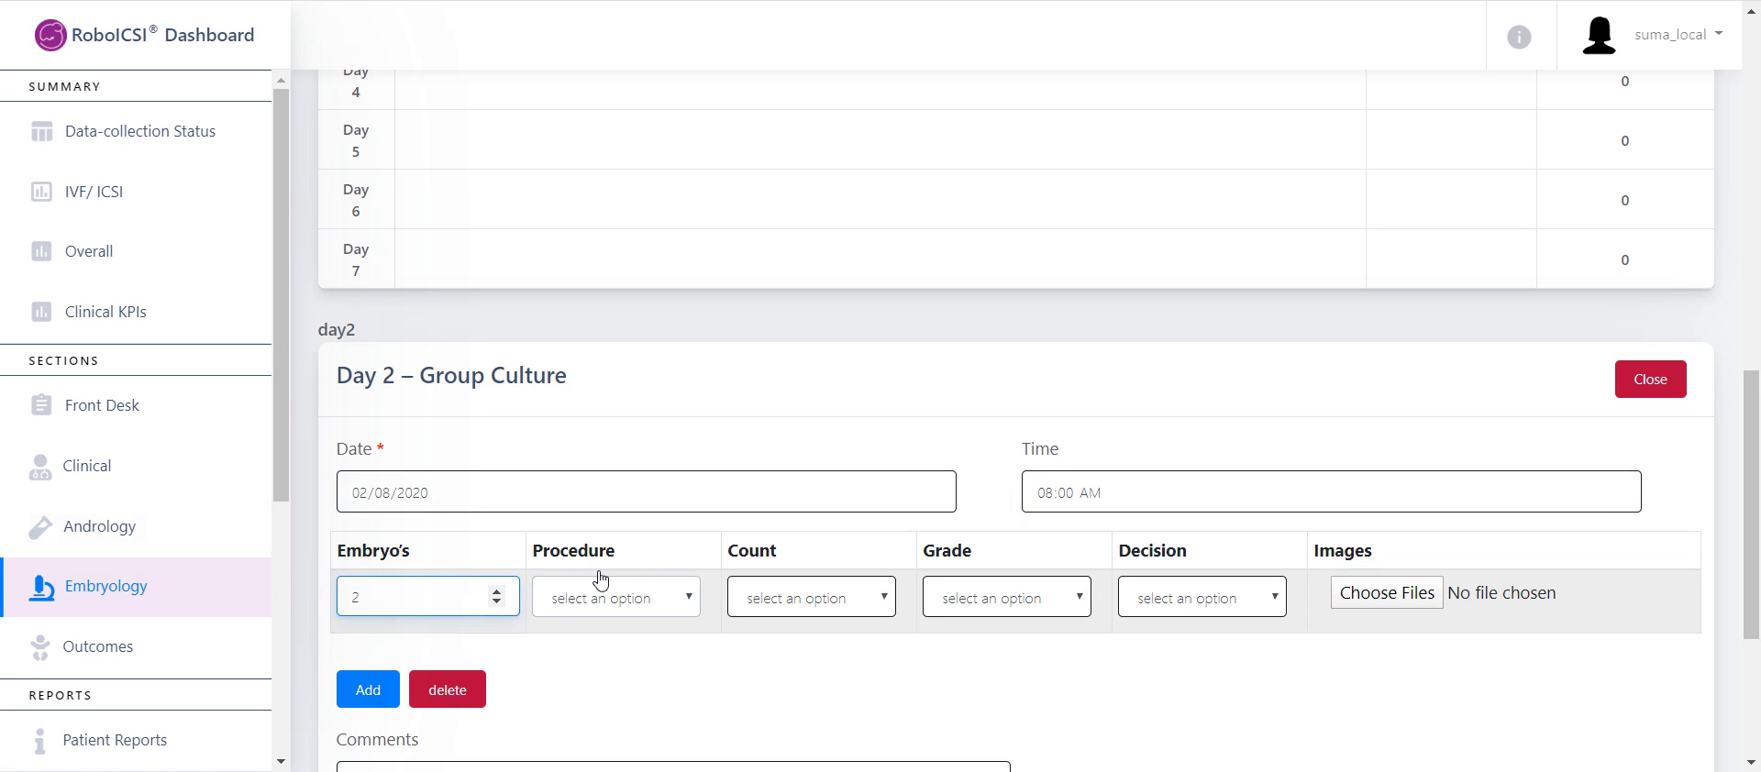
click(687, 580)
click(594, 645)
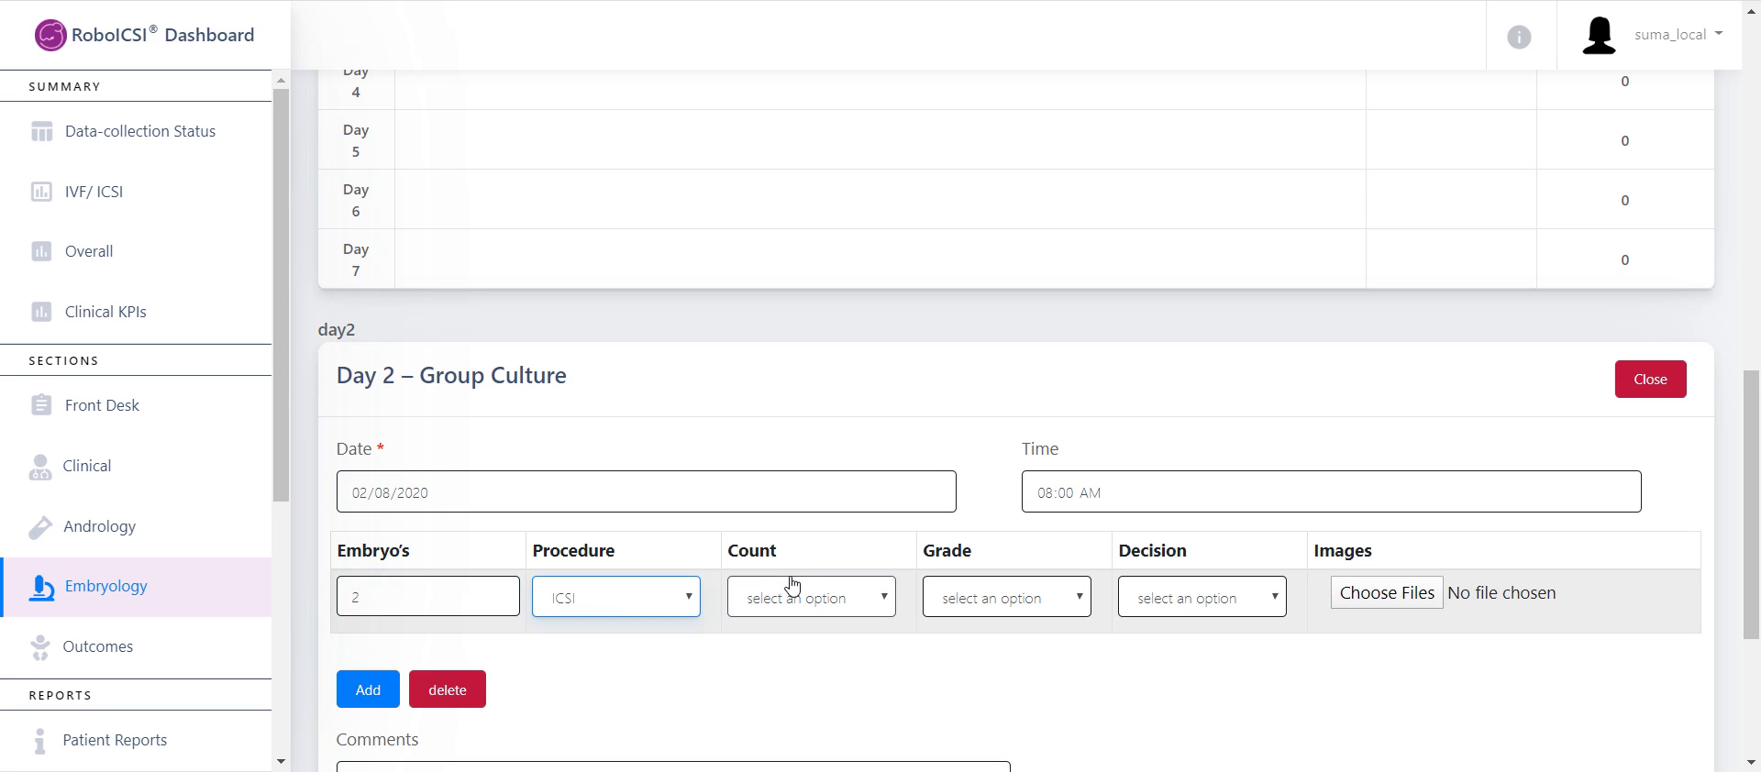
click(879, 578)
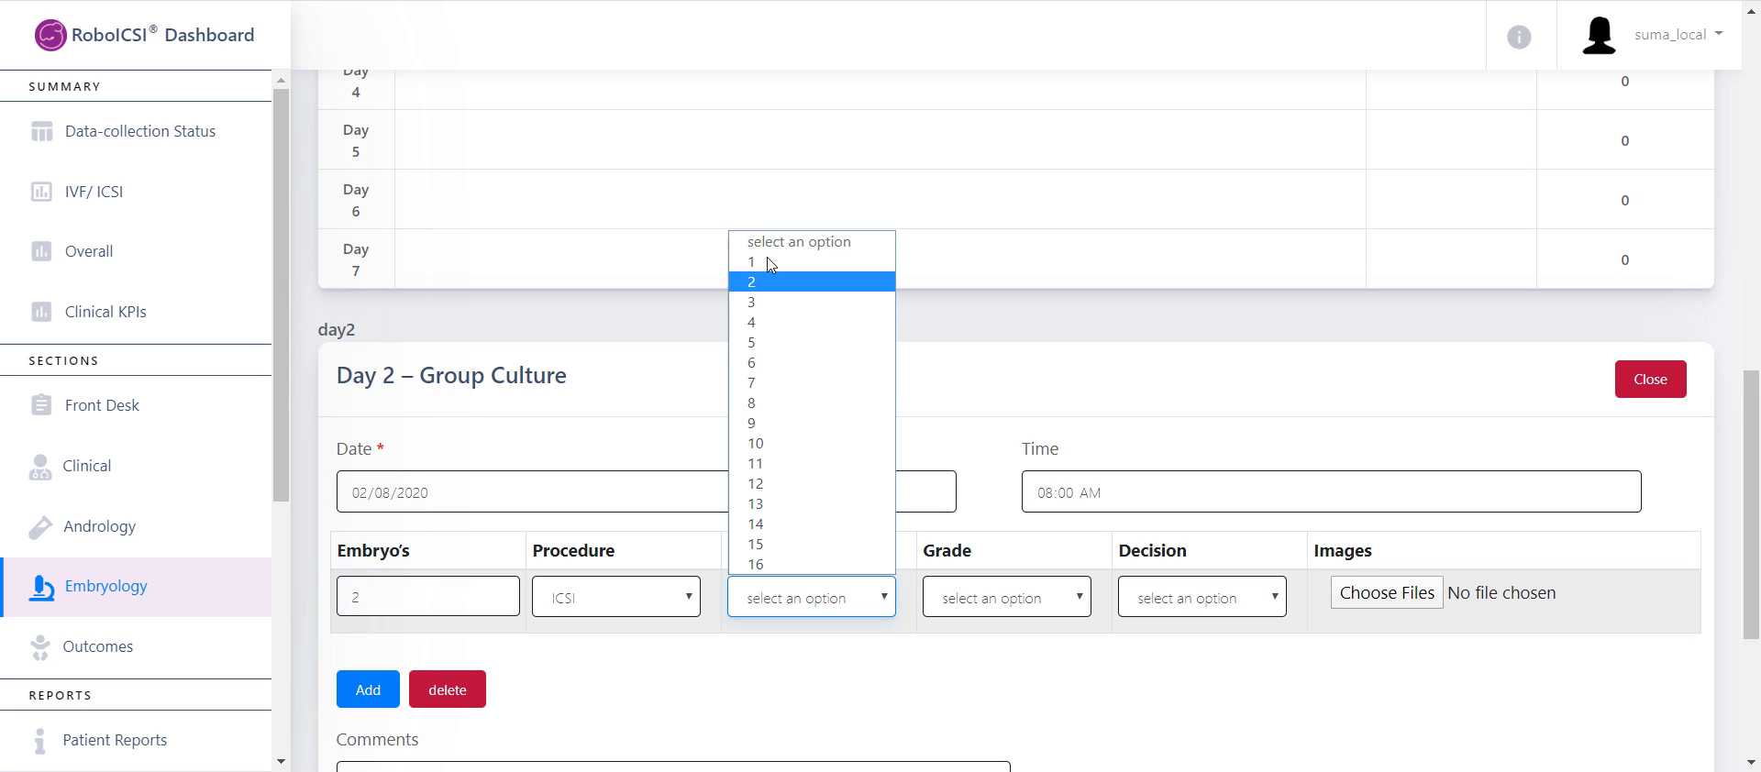
key(Down)
key(Down)
key(Return)
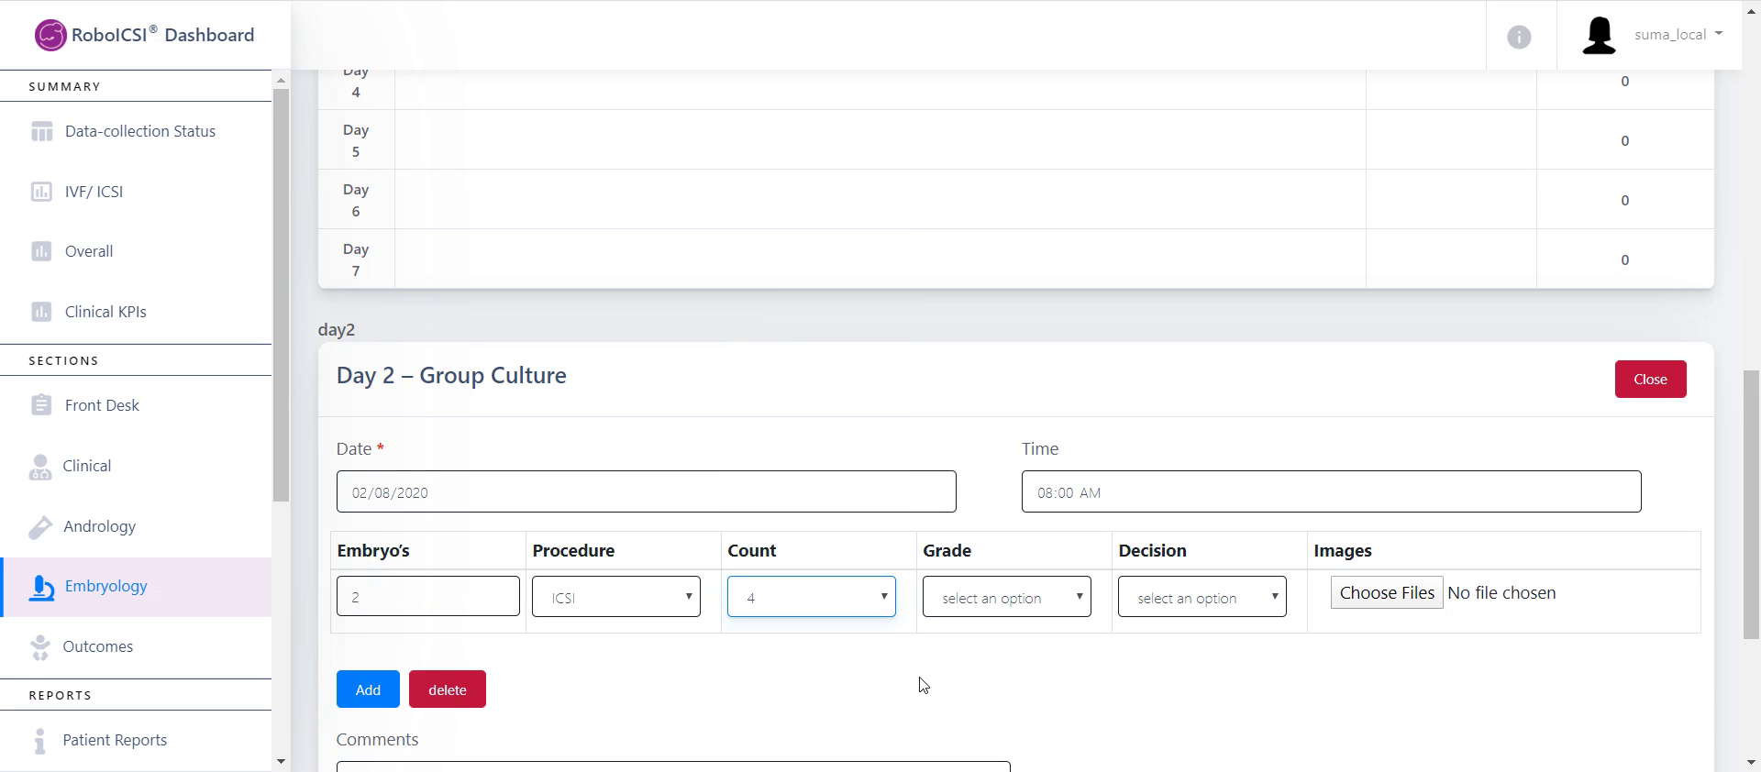
Step: Set the first embryo row's grade to Grade2 and its decision to Extended
click(1068, 591)
key(Down)
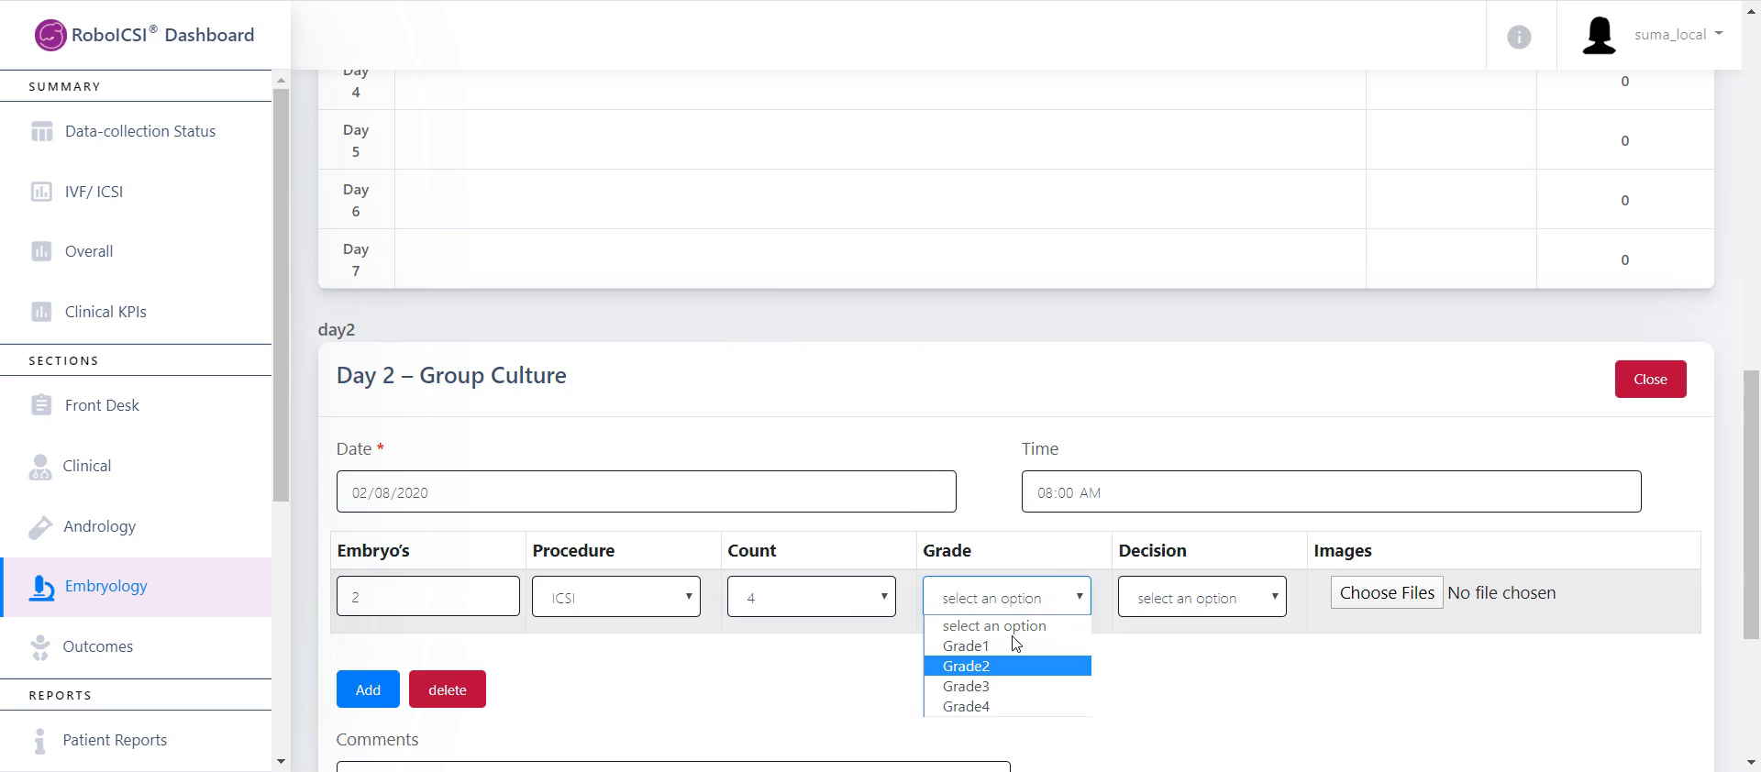
key(Return)
click(1255, 579)
key(Down)
key(Down)
key(Down)
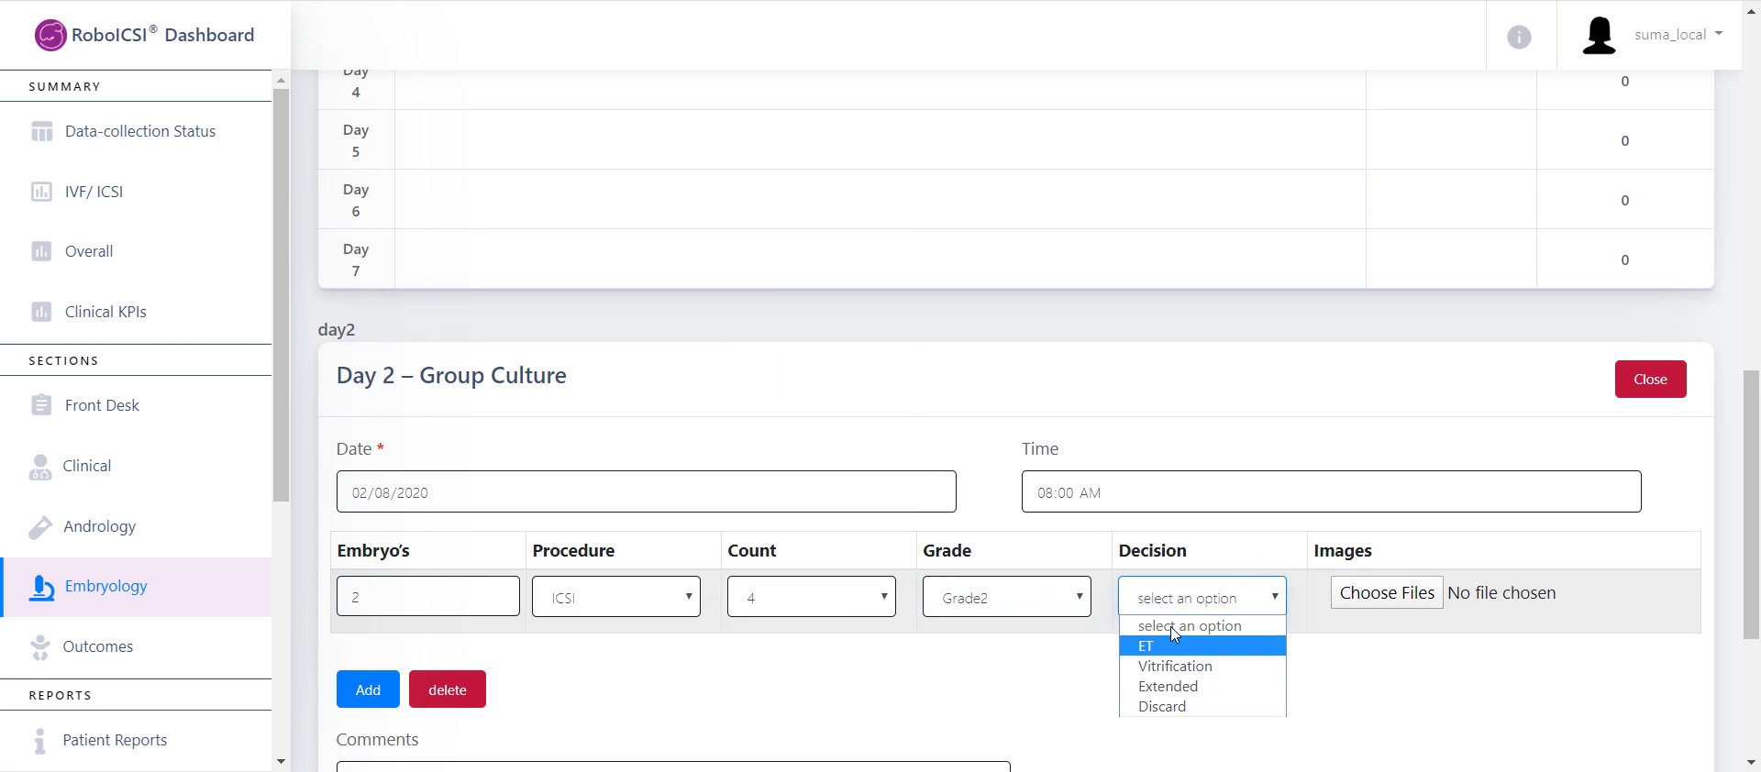
key(Return)
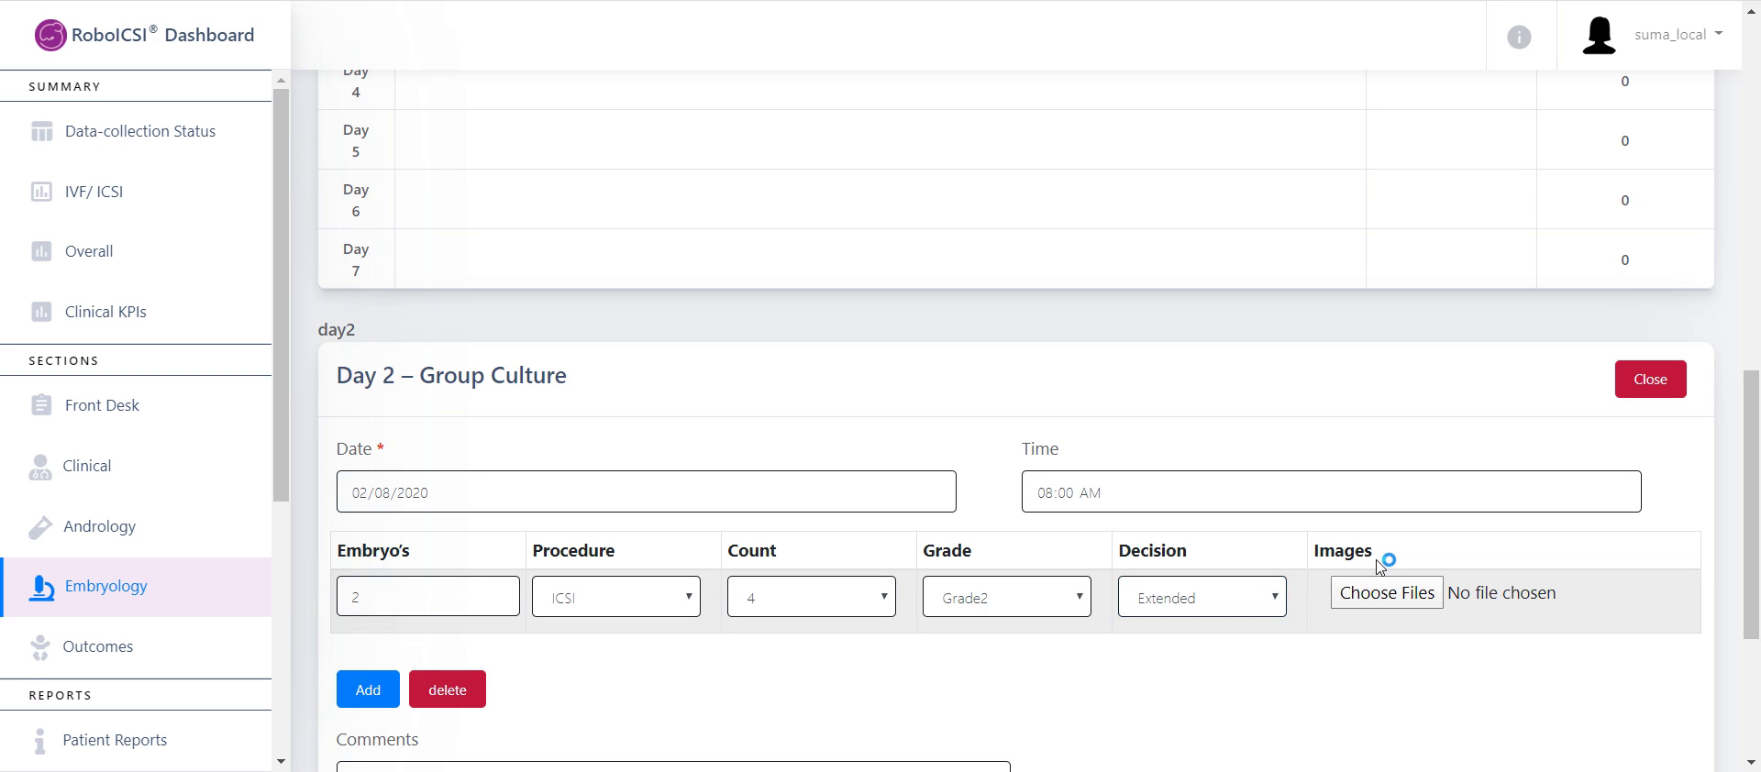
Step: Attach D2.jpg from the Images folder on the Desktop to the first embryo row
click(1383, 592)
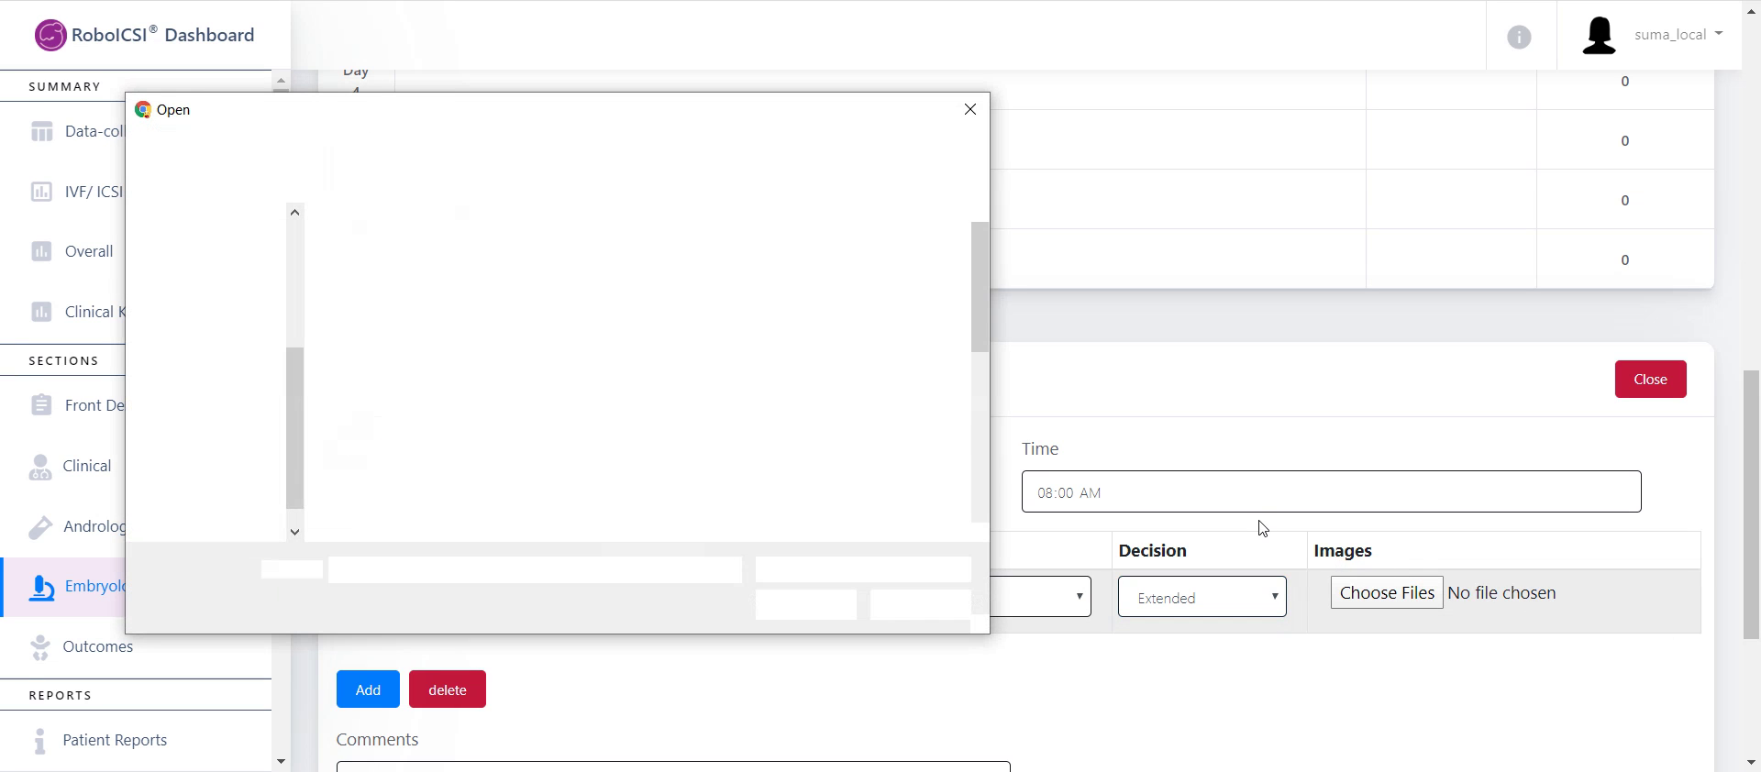
click(275, 345)
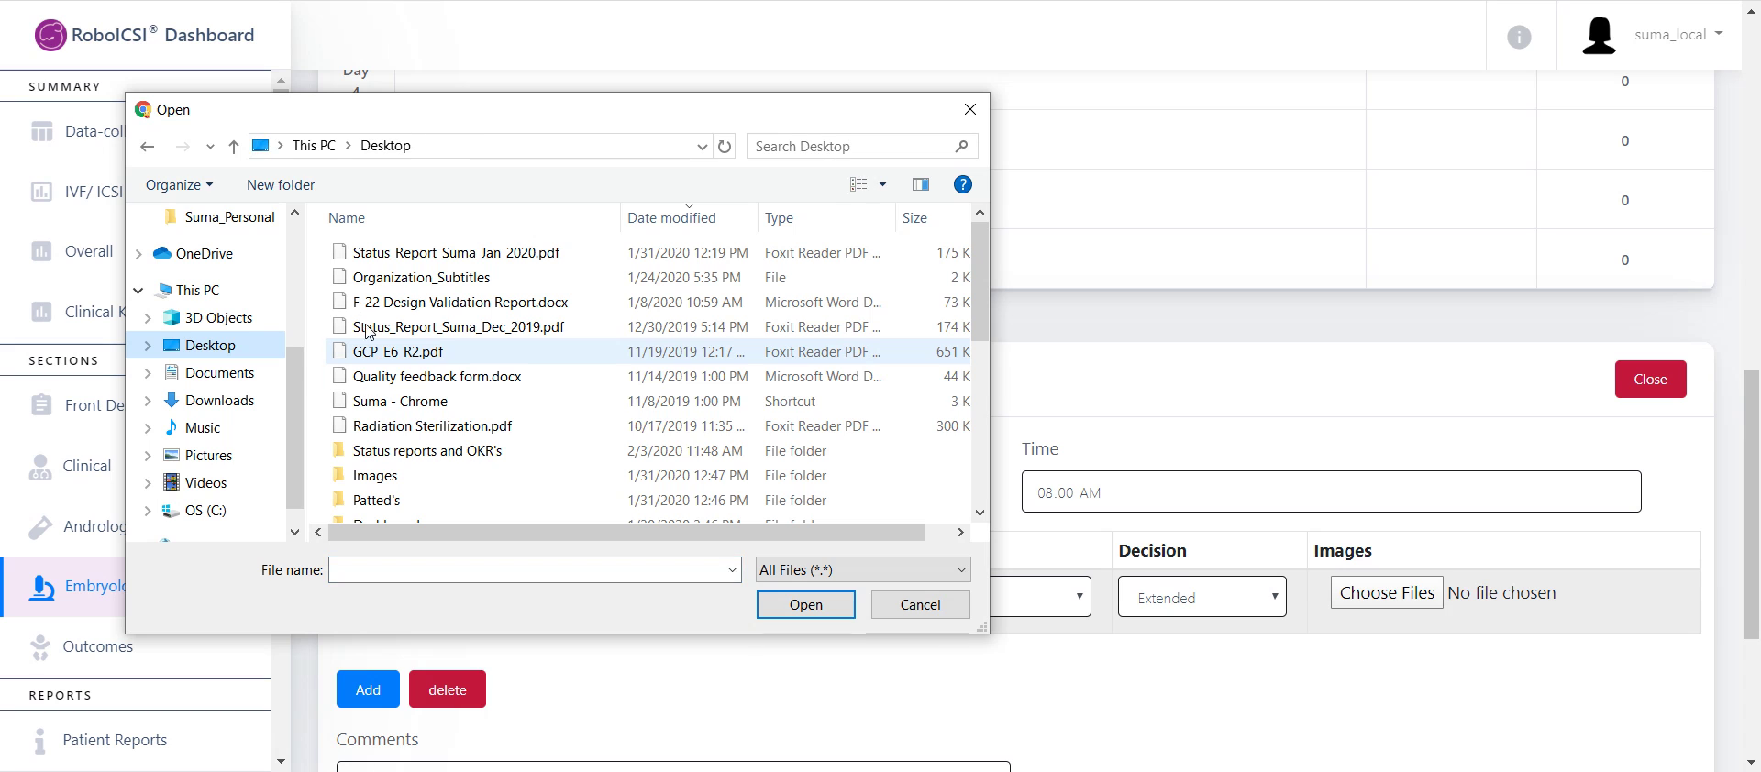
double_click(376, 475)
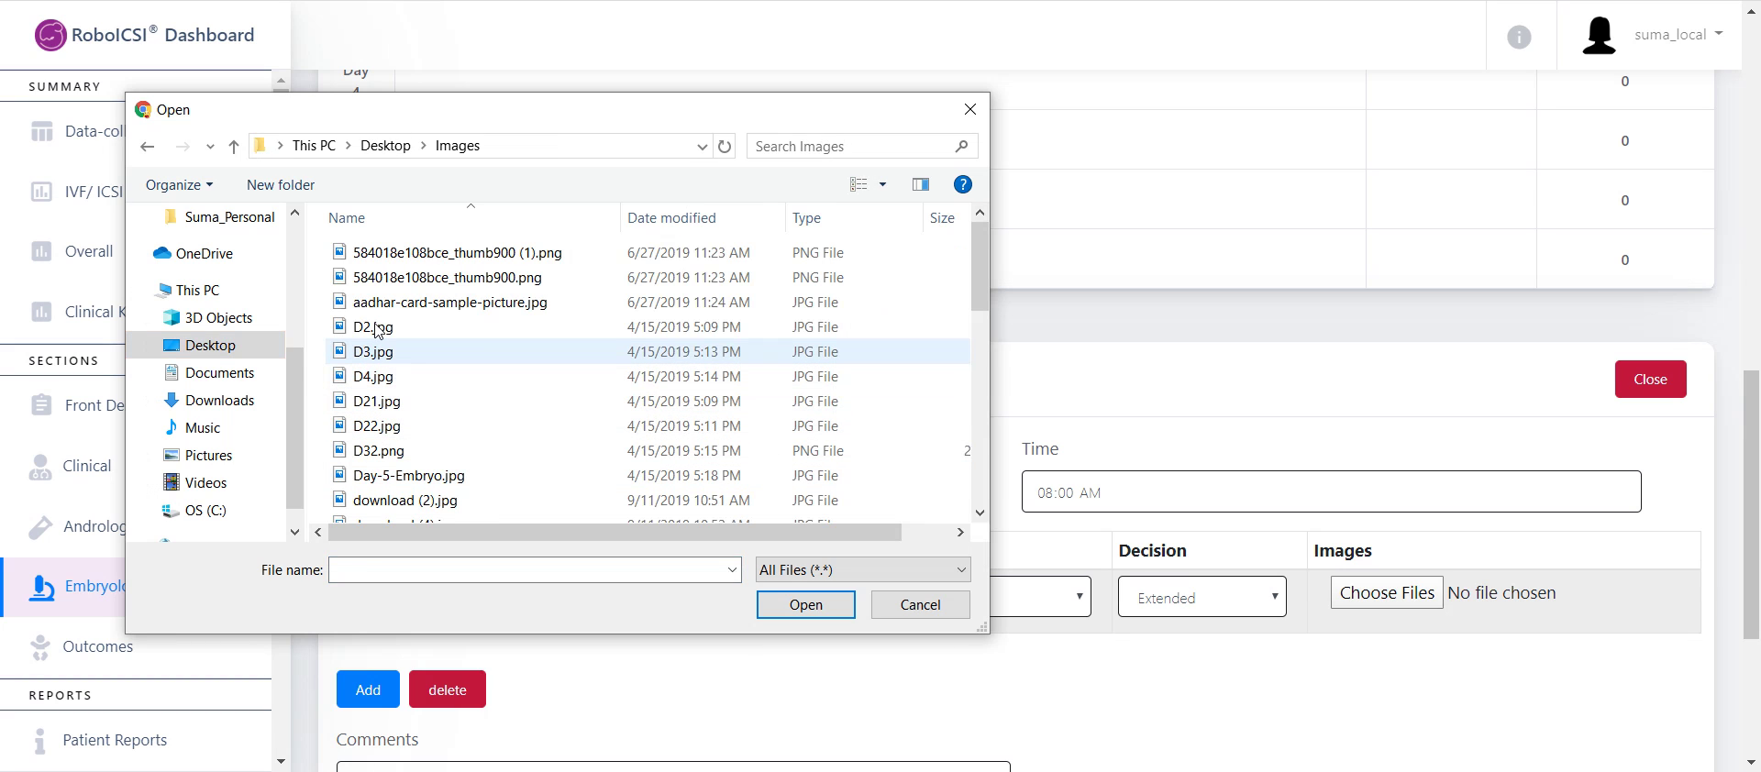
double_click(373, 322)
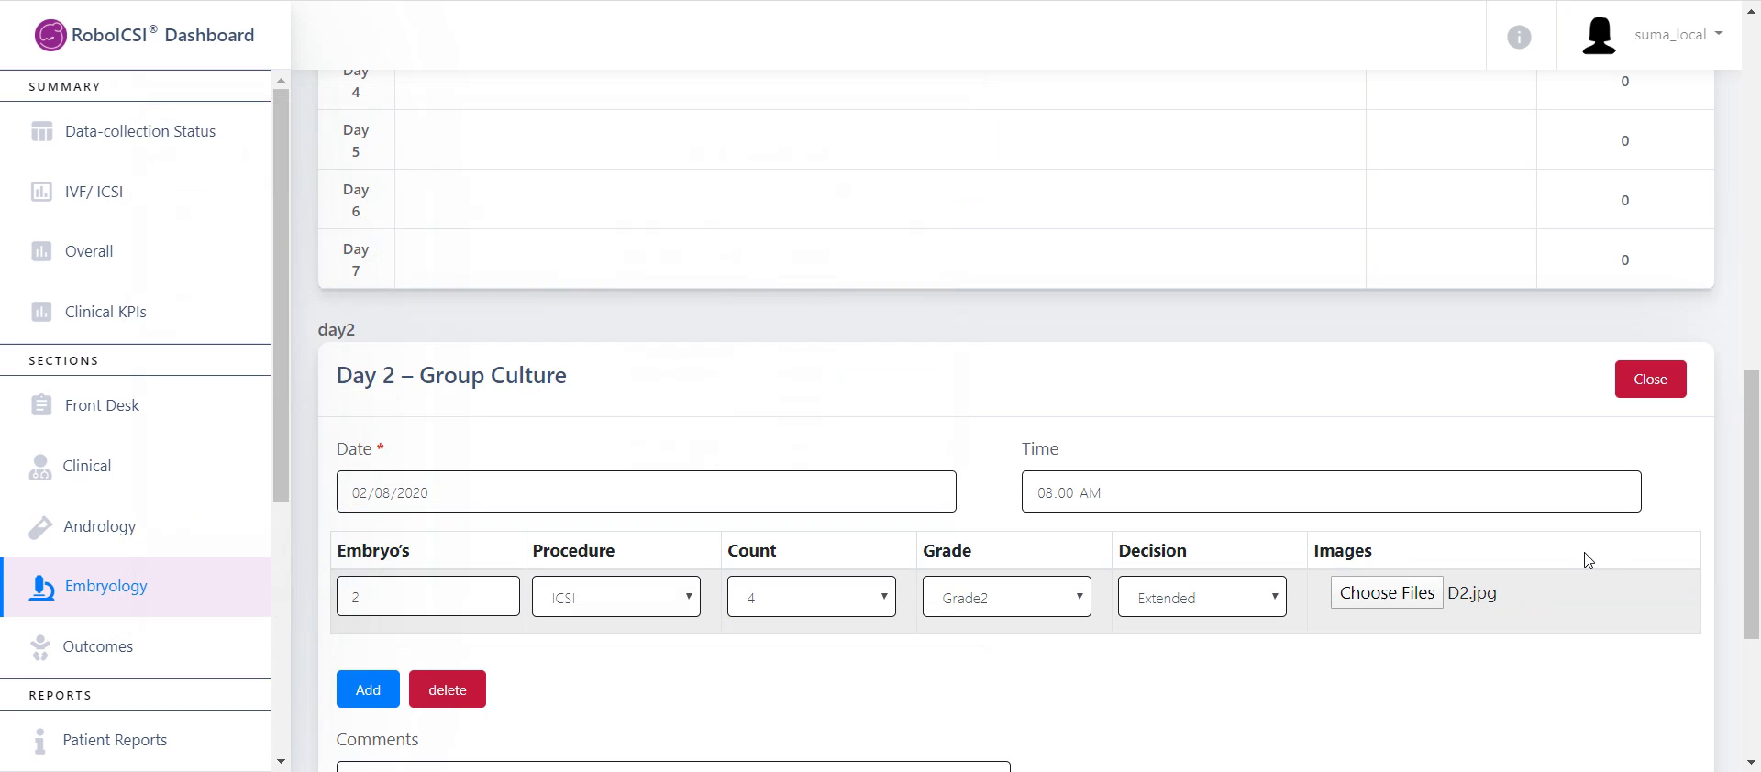
Step: Add a second embryo row with 3 embryos and procedure IVF
scroll(683, 598, down, 3)
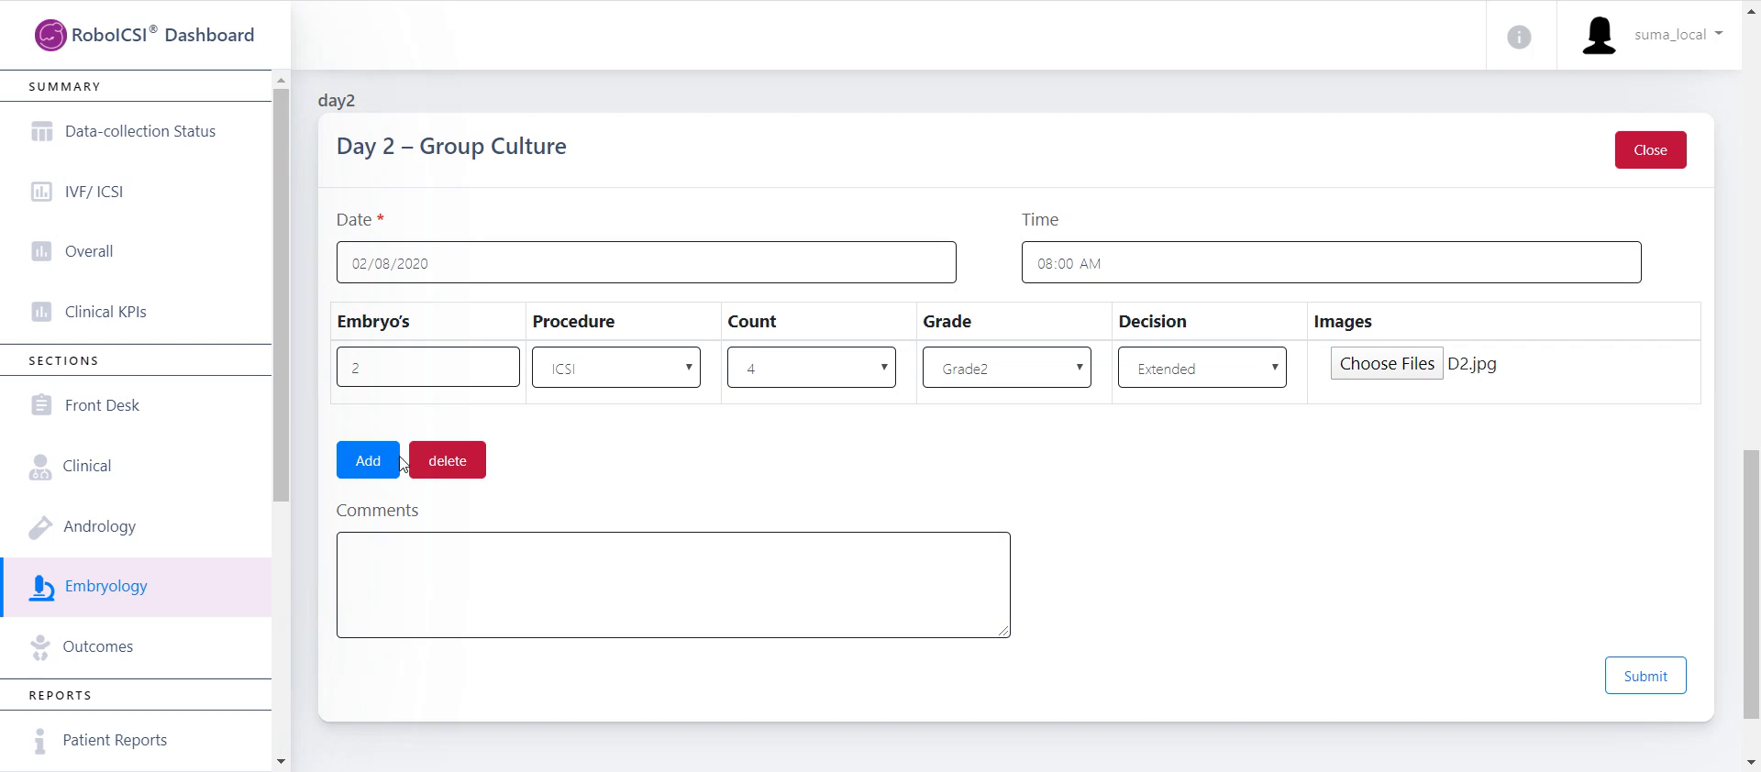
click(372, 458)
click(372, 415)
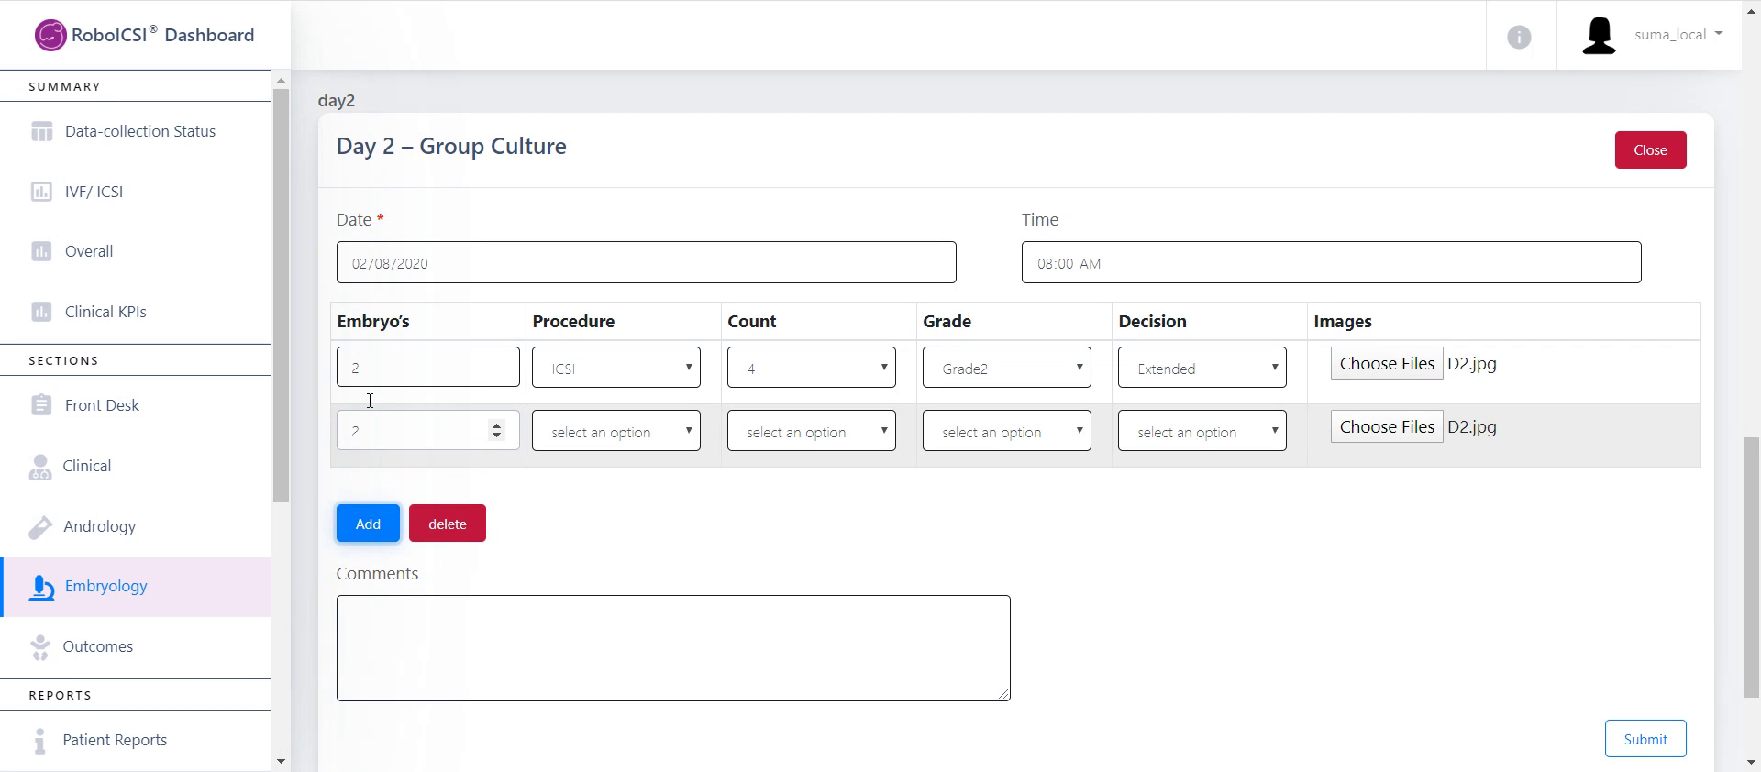
click(372, 420)
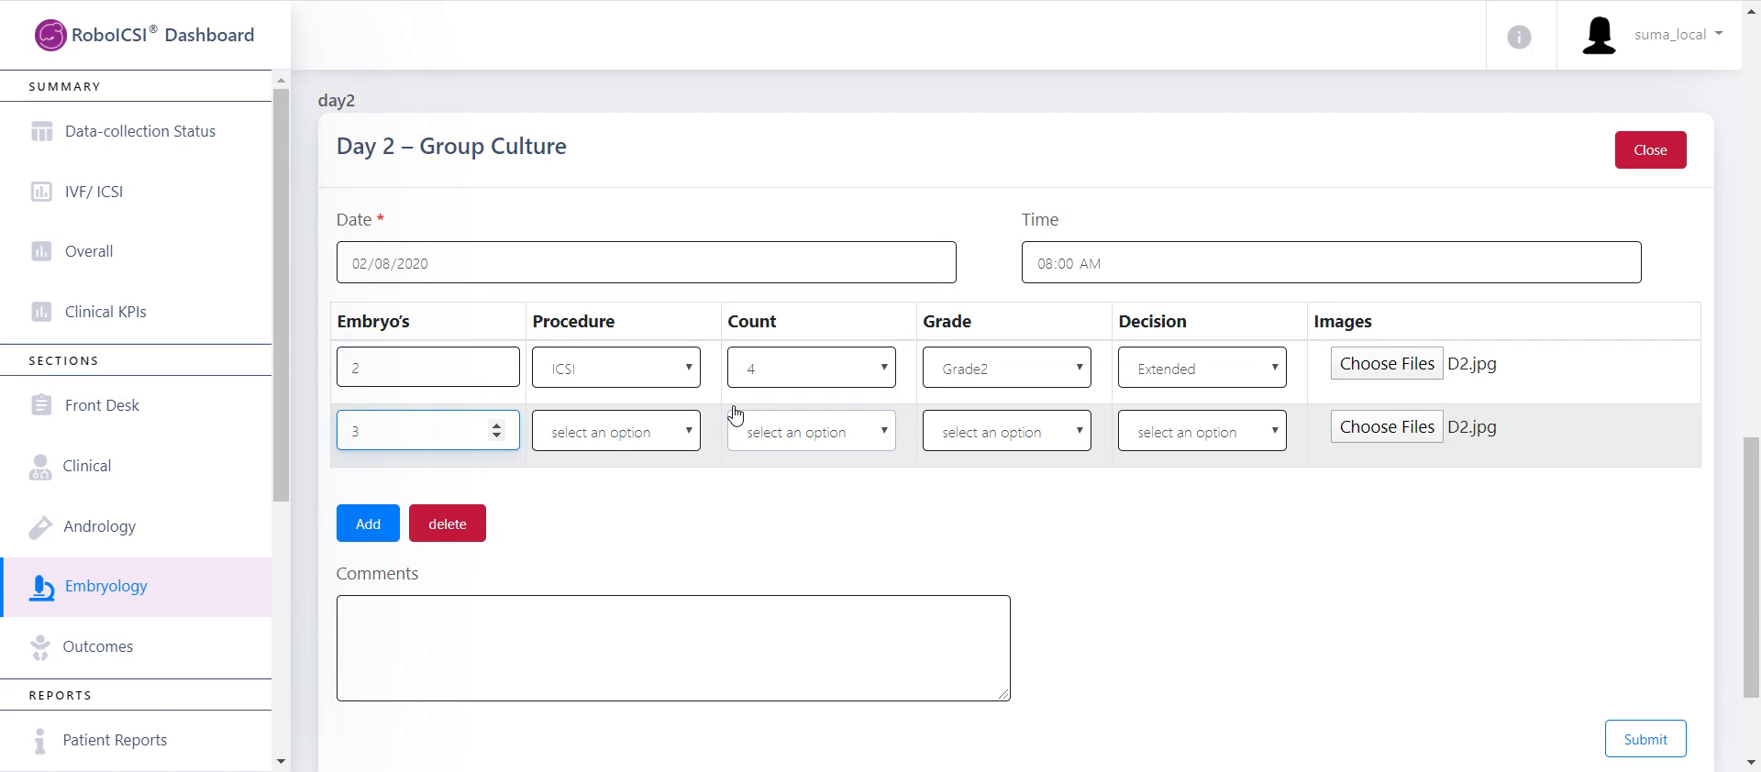
click(684, 417)
click(574, 494)
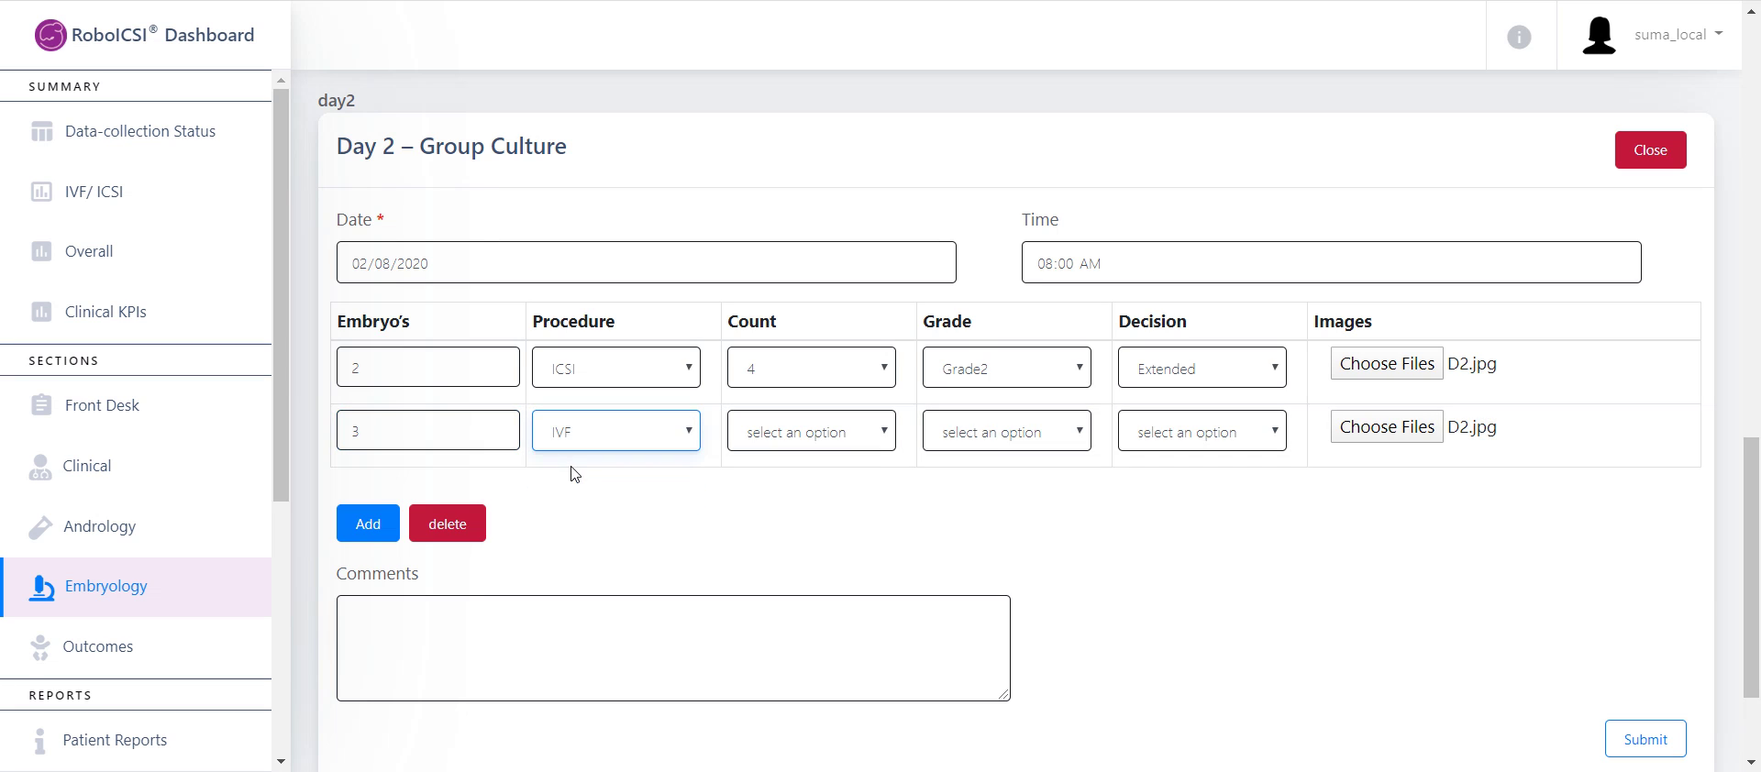
Step: Set the second embryo row's count to 5, grade to Grade3 and decision to Extended
click(858, 424)
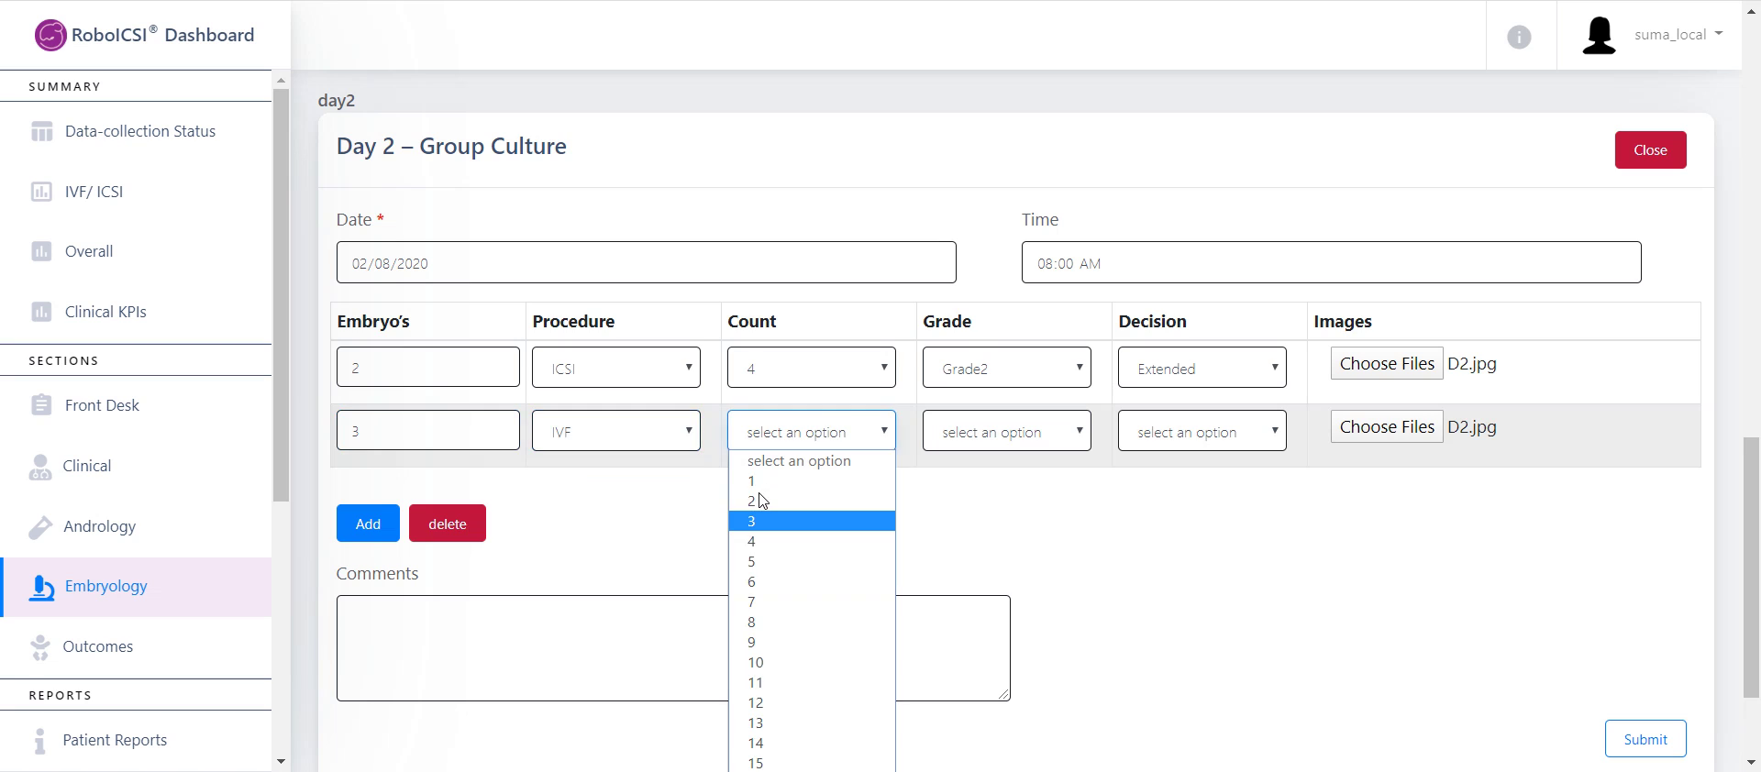
click(761, 561)
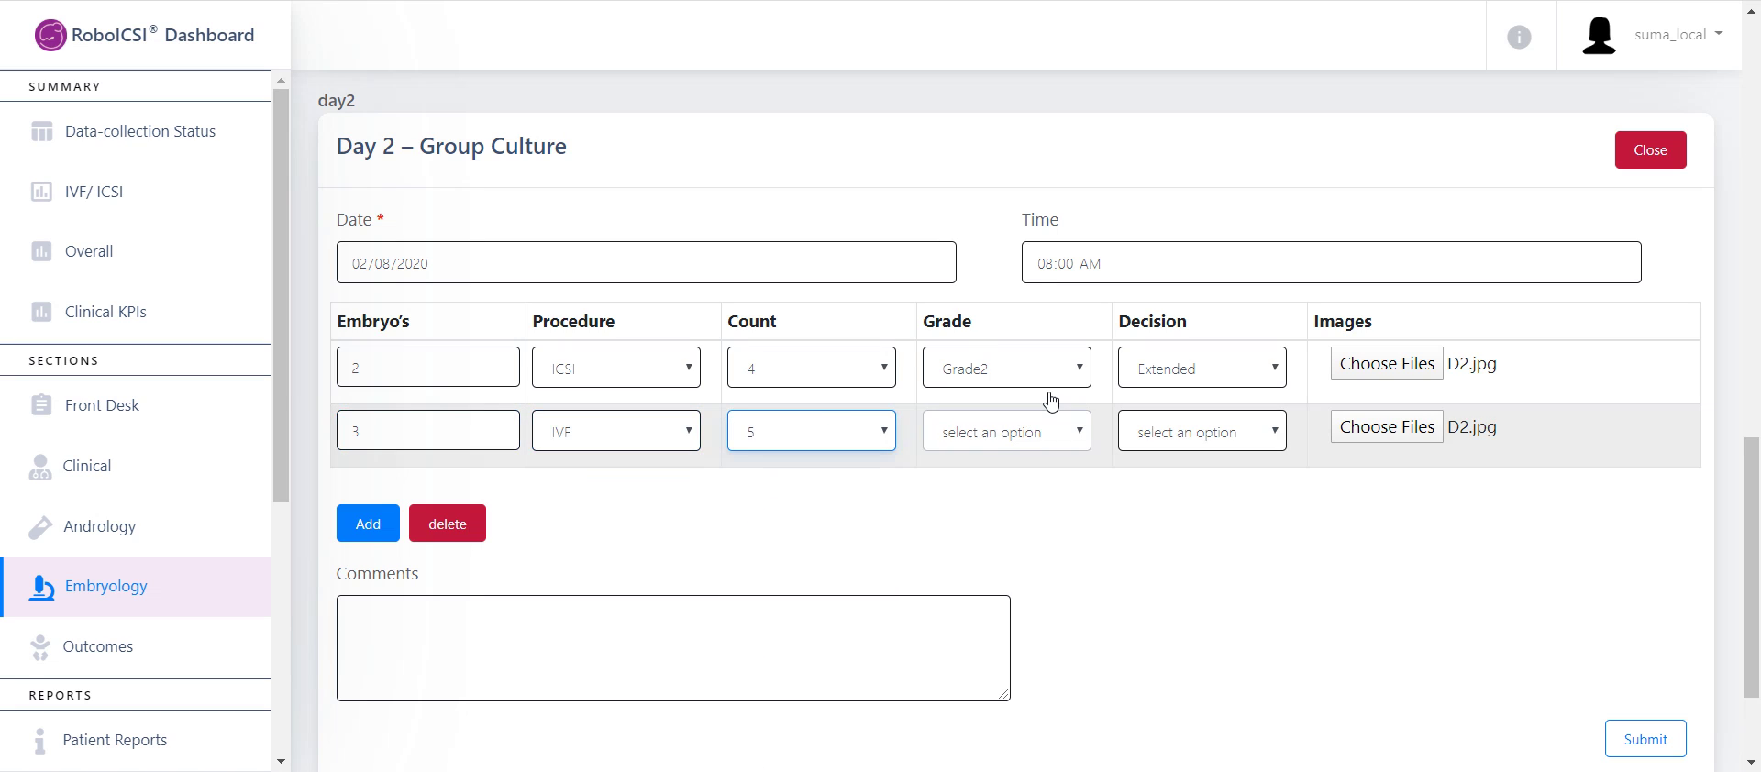
click(1009, 431)
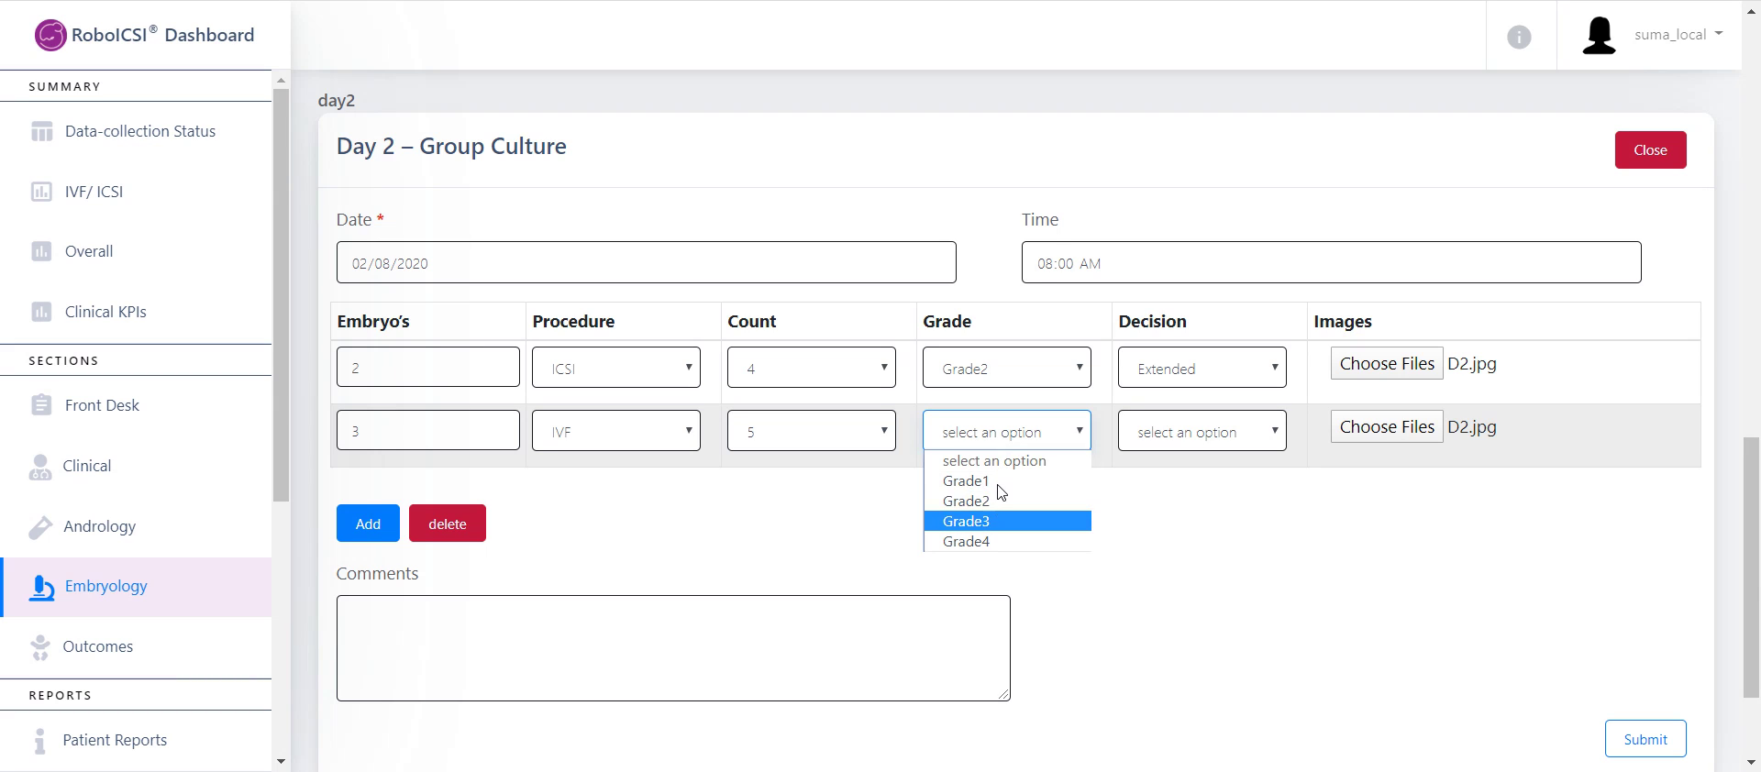
click(972, 520)
click(1251, 426)
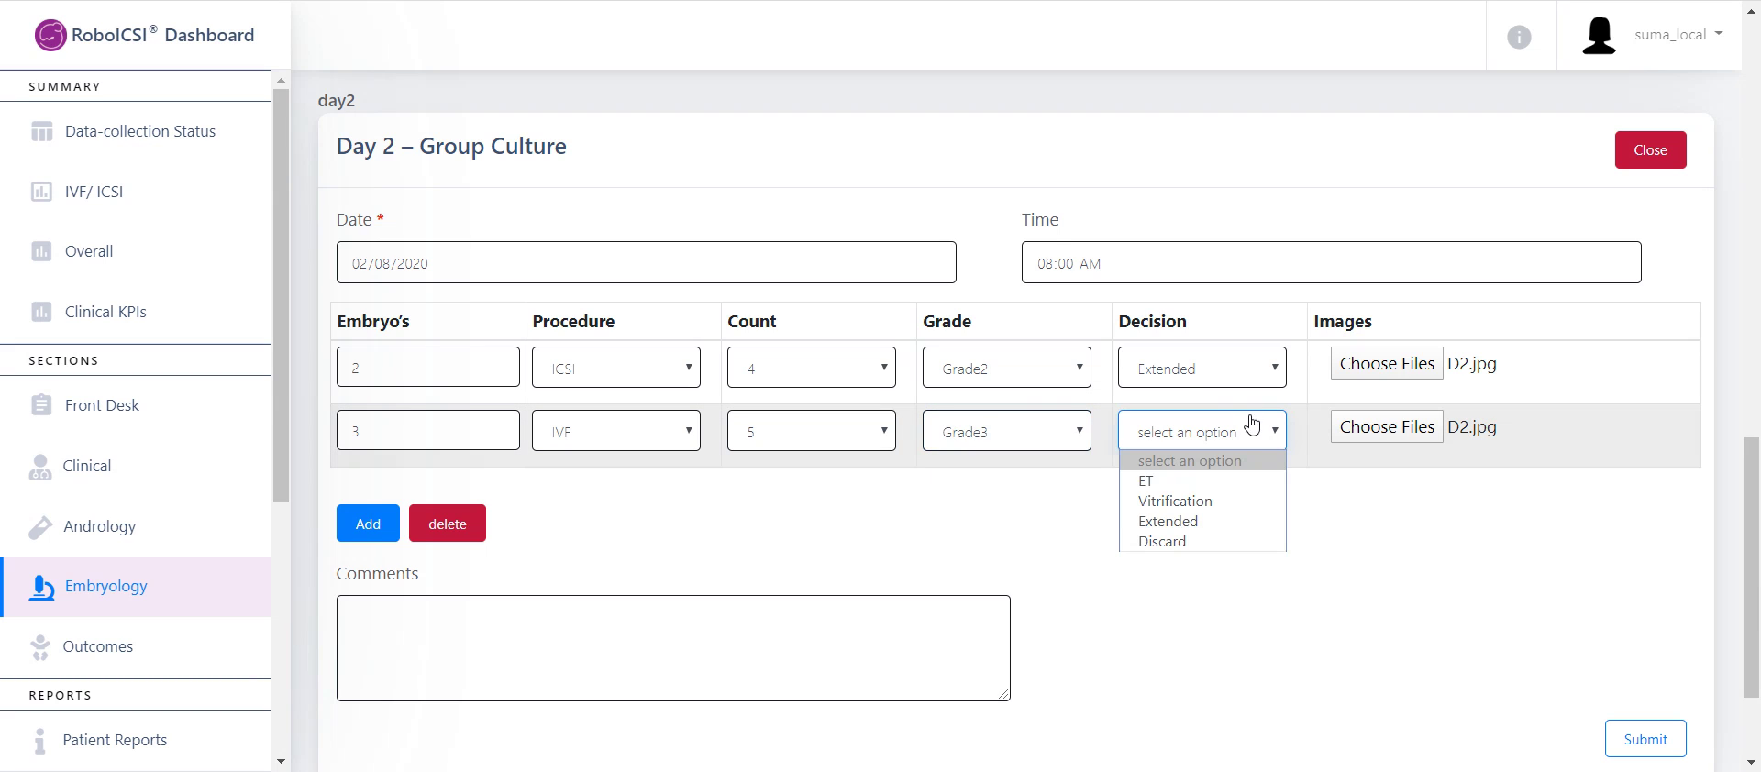
click(1182, 500)
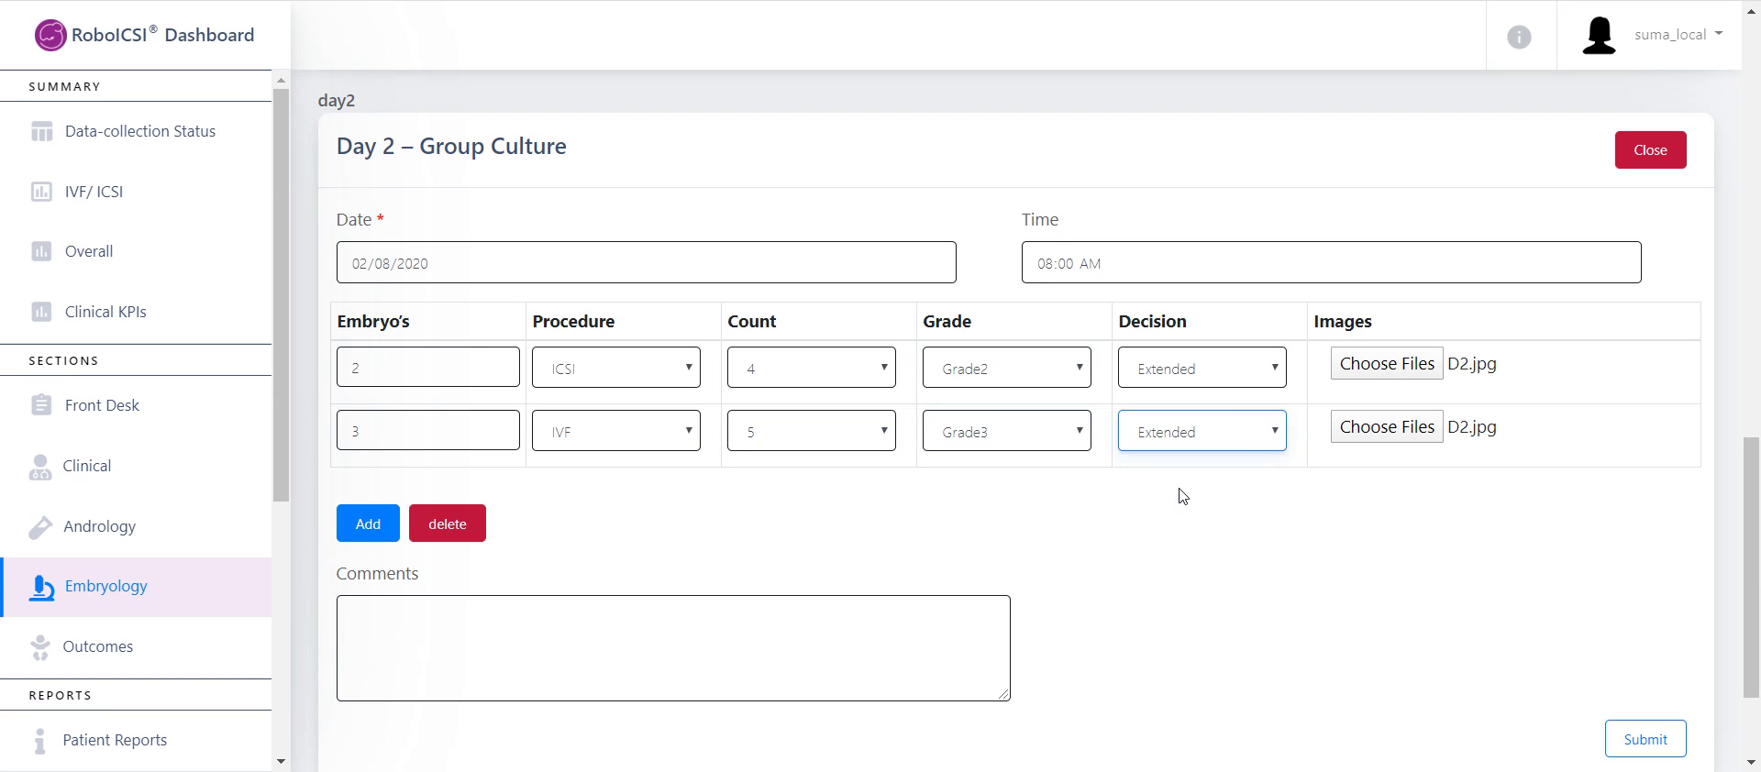
Step: Attach D2.jpg from the Images folder to the second embryo row and add a third row with 2 embryos
click(1375, 402)
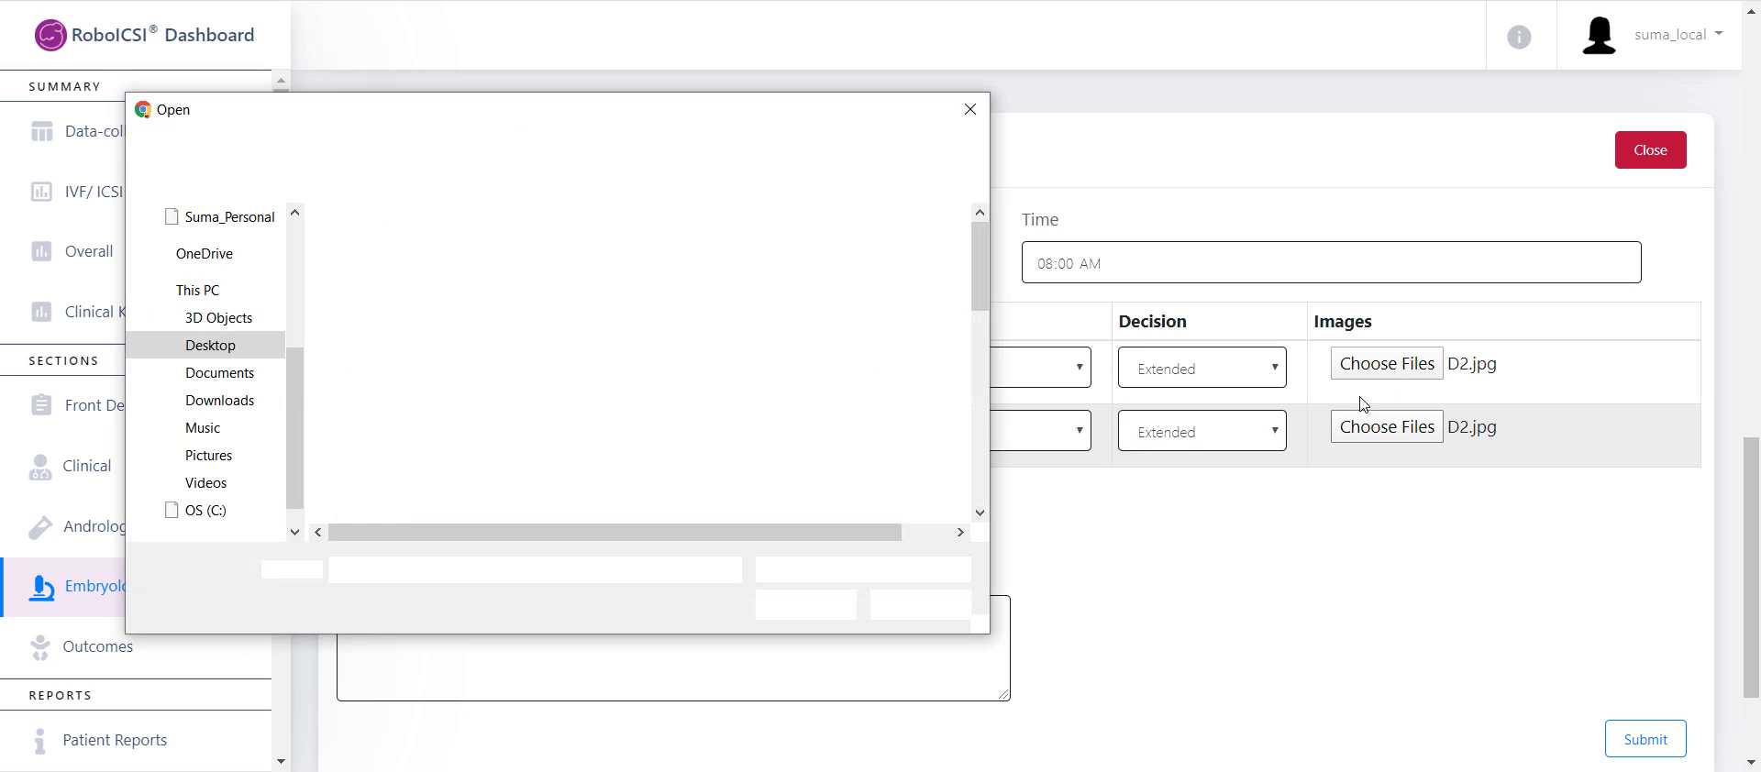
double_click(378, 323)
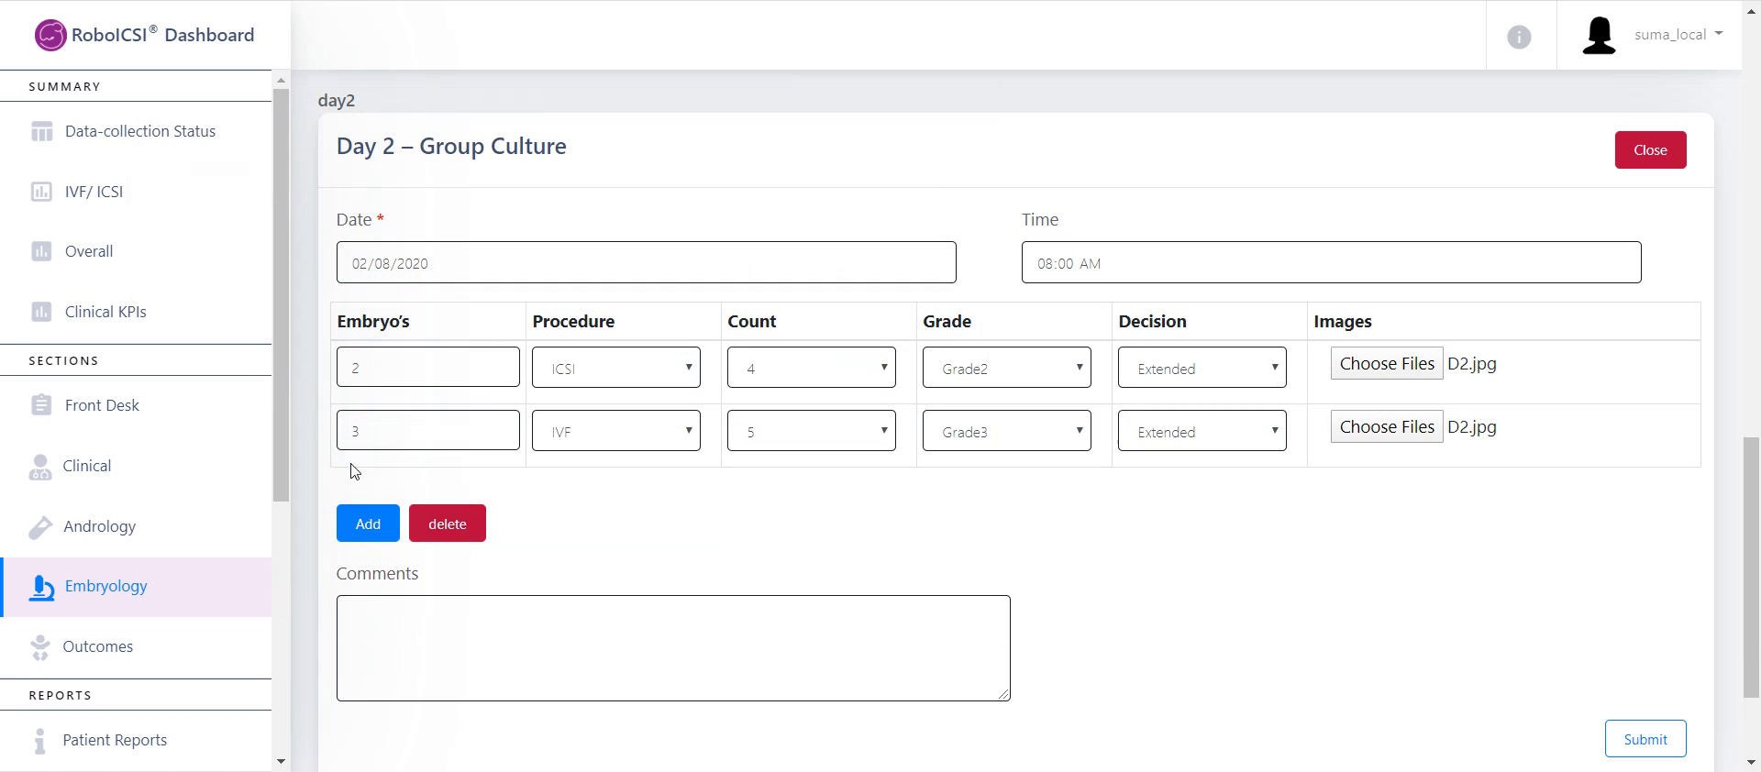
click(367, 521)
click(367, 486)
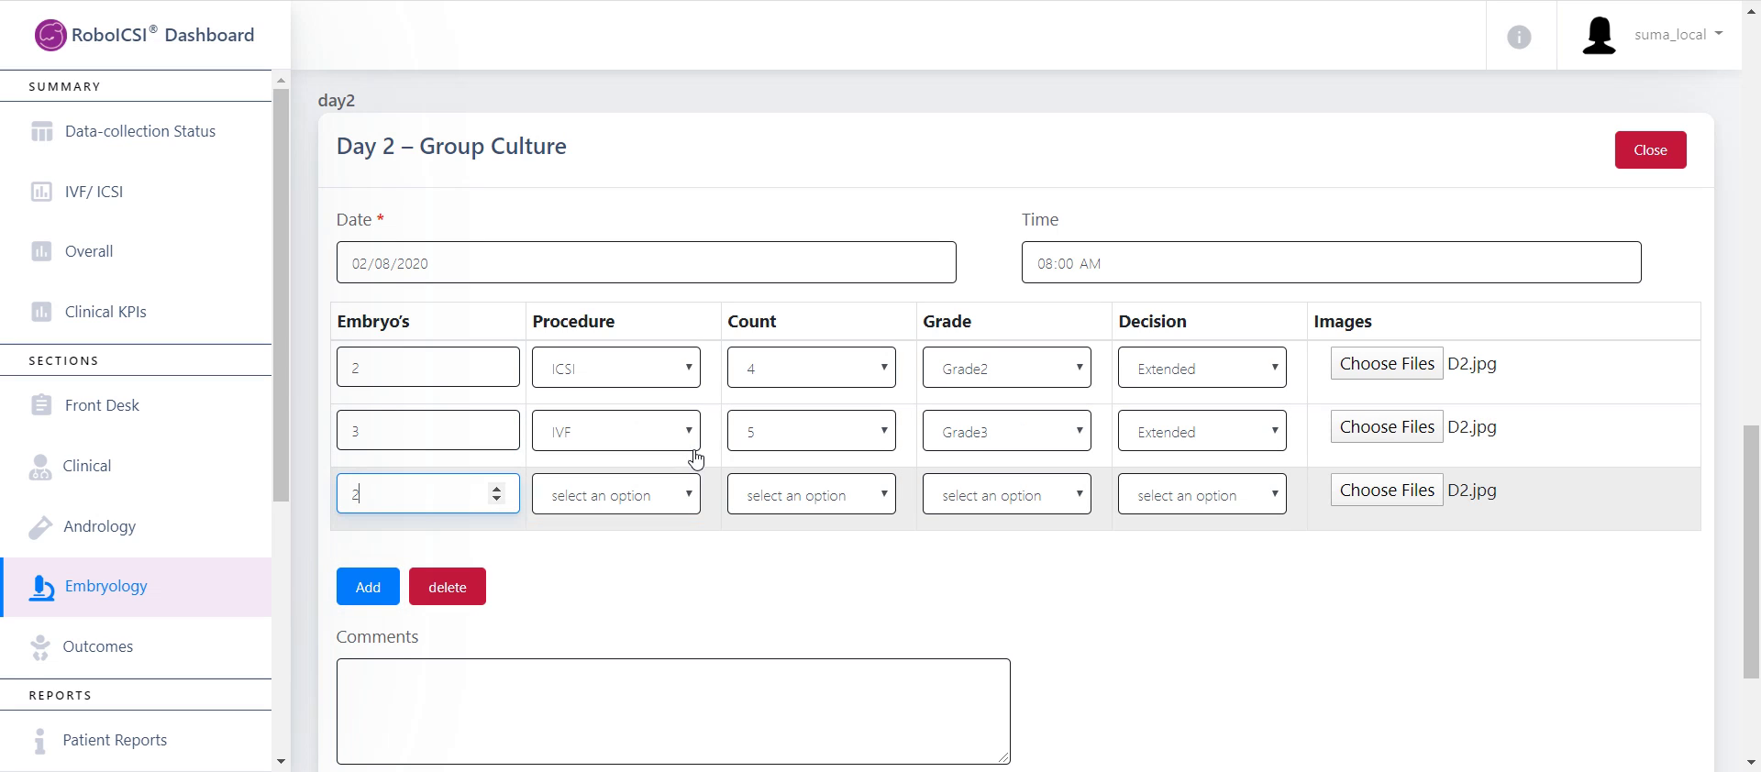
Step: Set the third embryo row's procedure to ICSI, count to 4, grade to Grade1 and decision to Extended
click(683, 486)
click(615, 524)
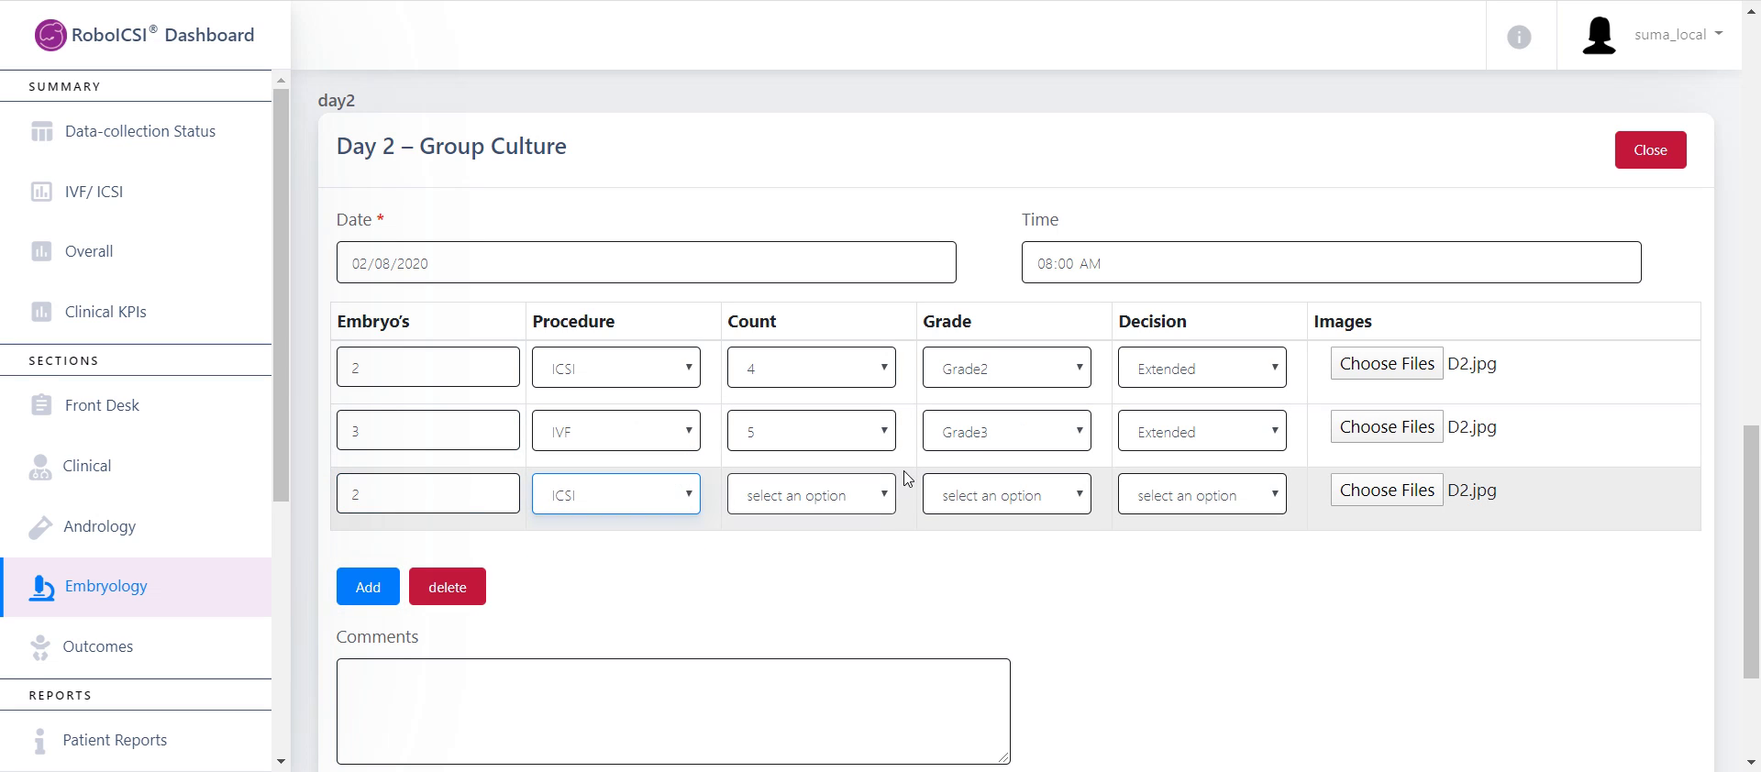
click(837, 497)
click(784, 218)
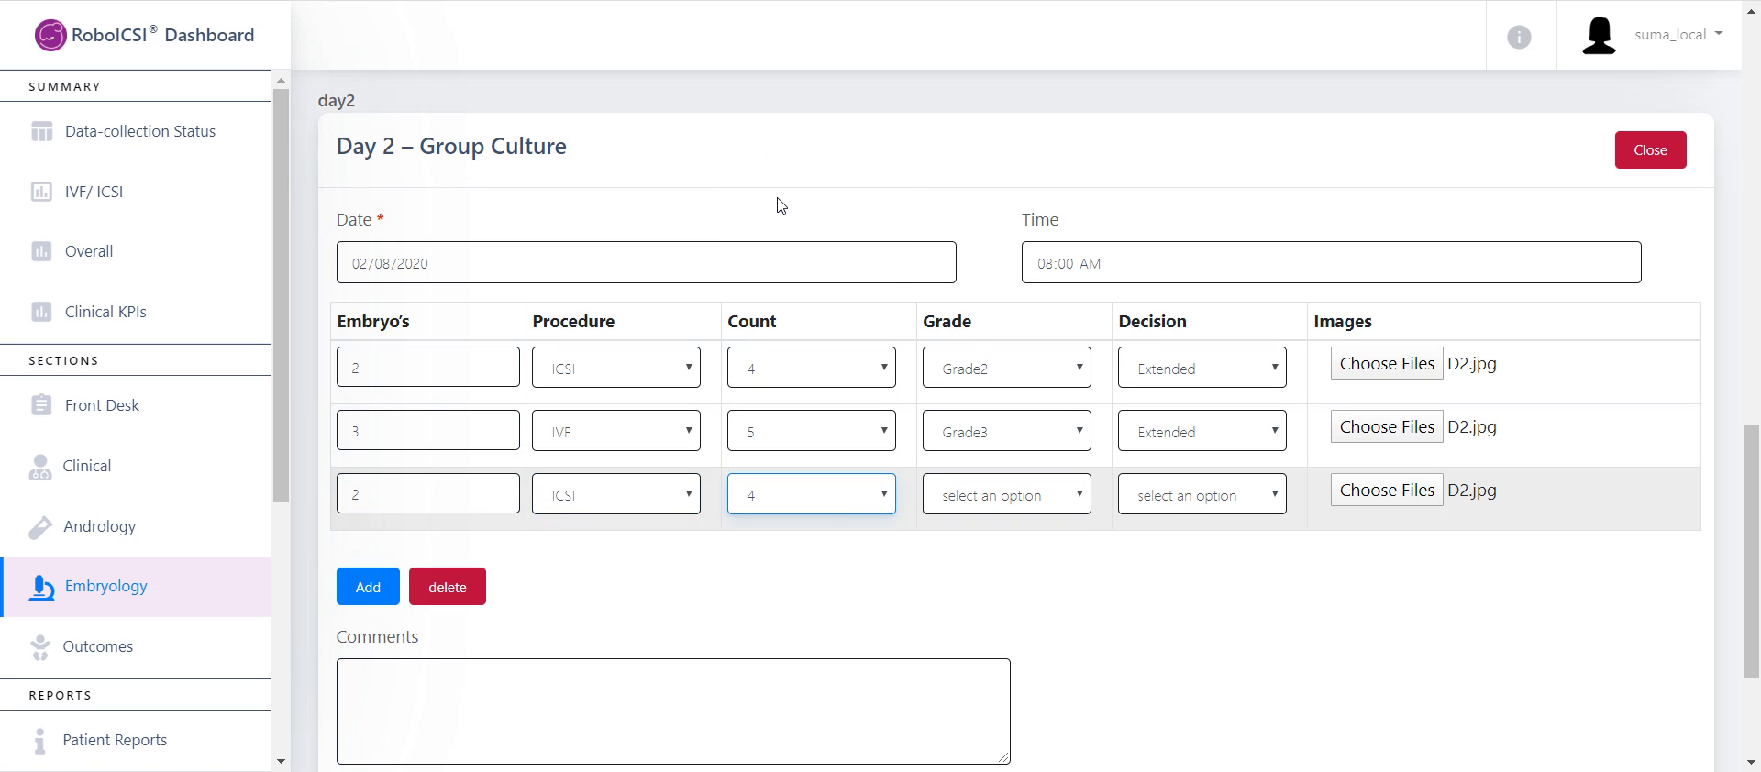
click(980, 485)
click(972, 543)
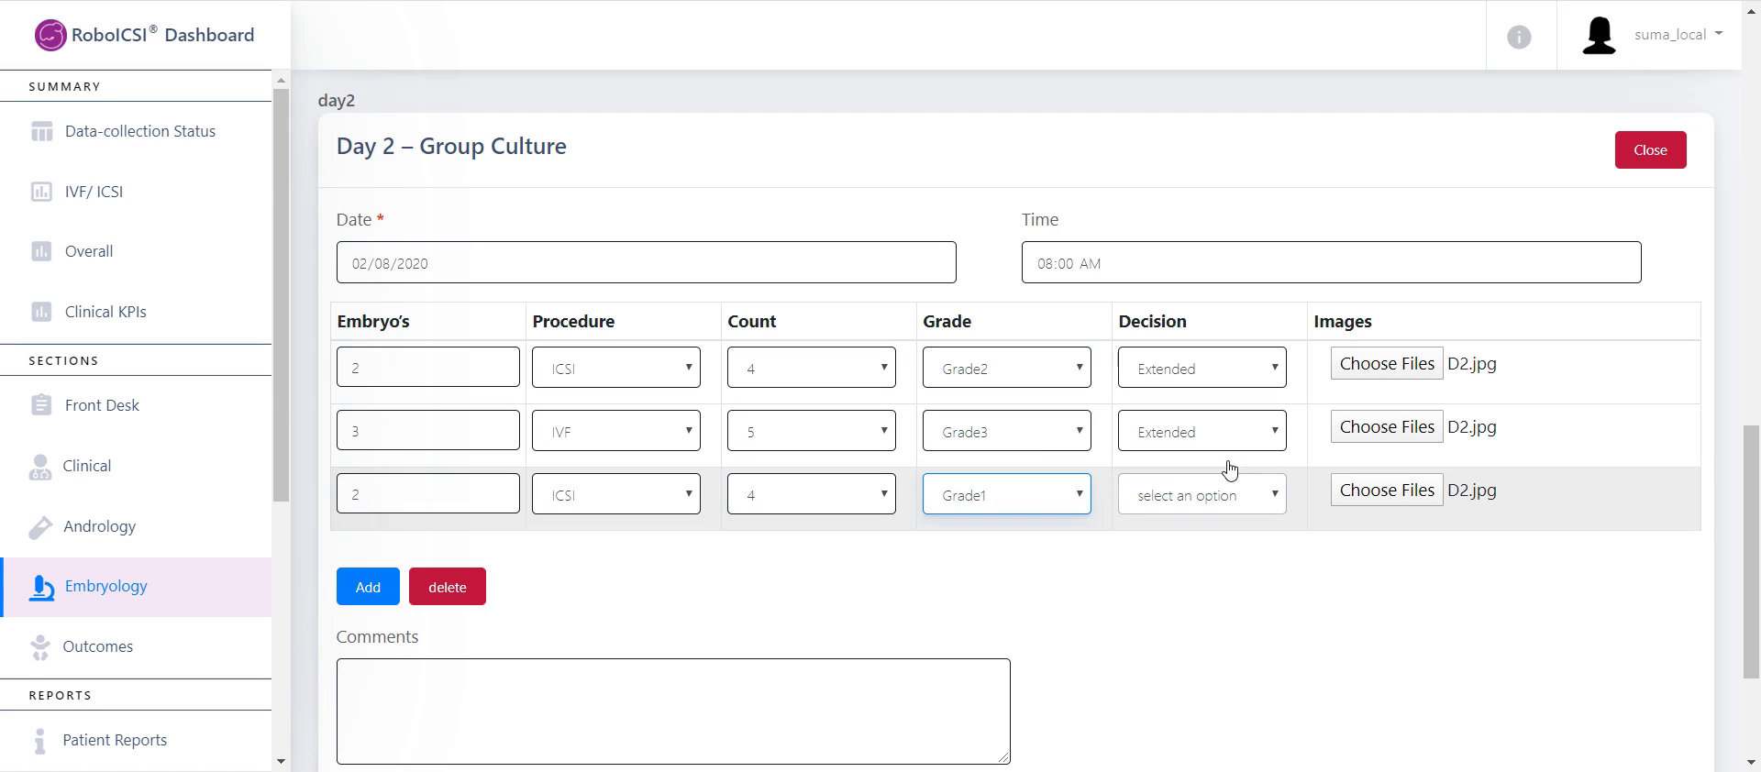
click(1229, 486)
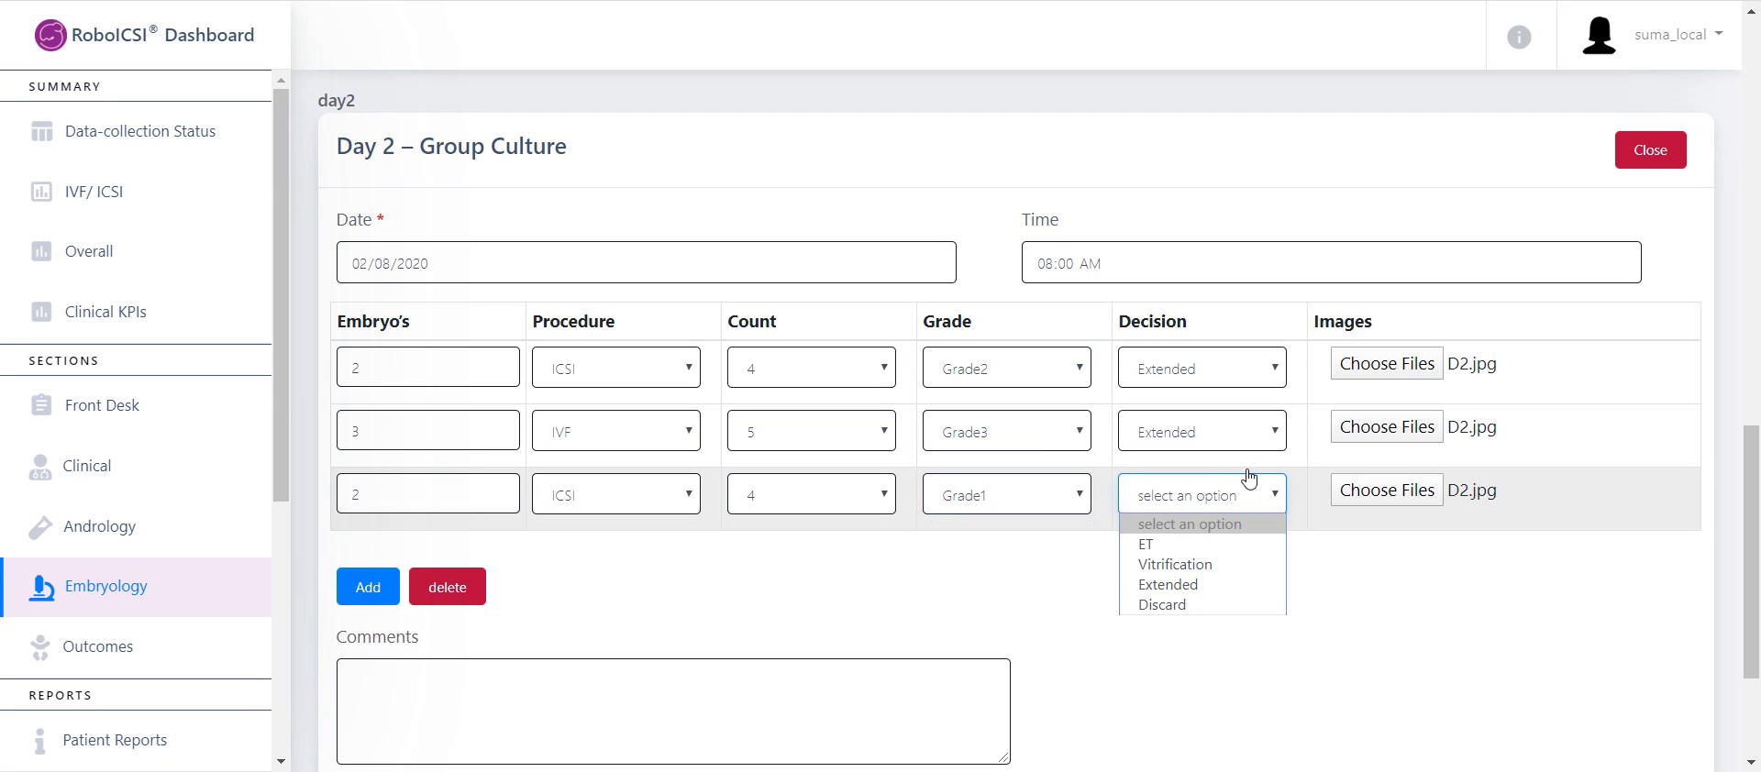
click(1202, 577)
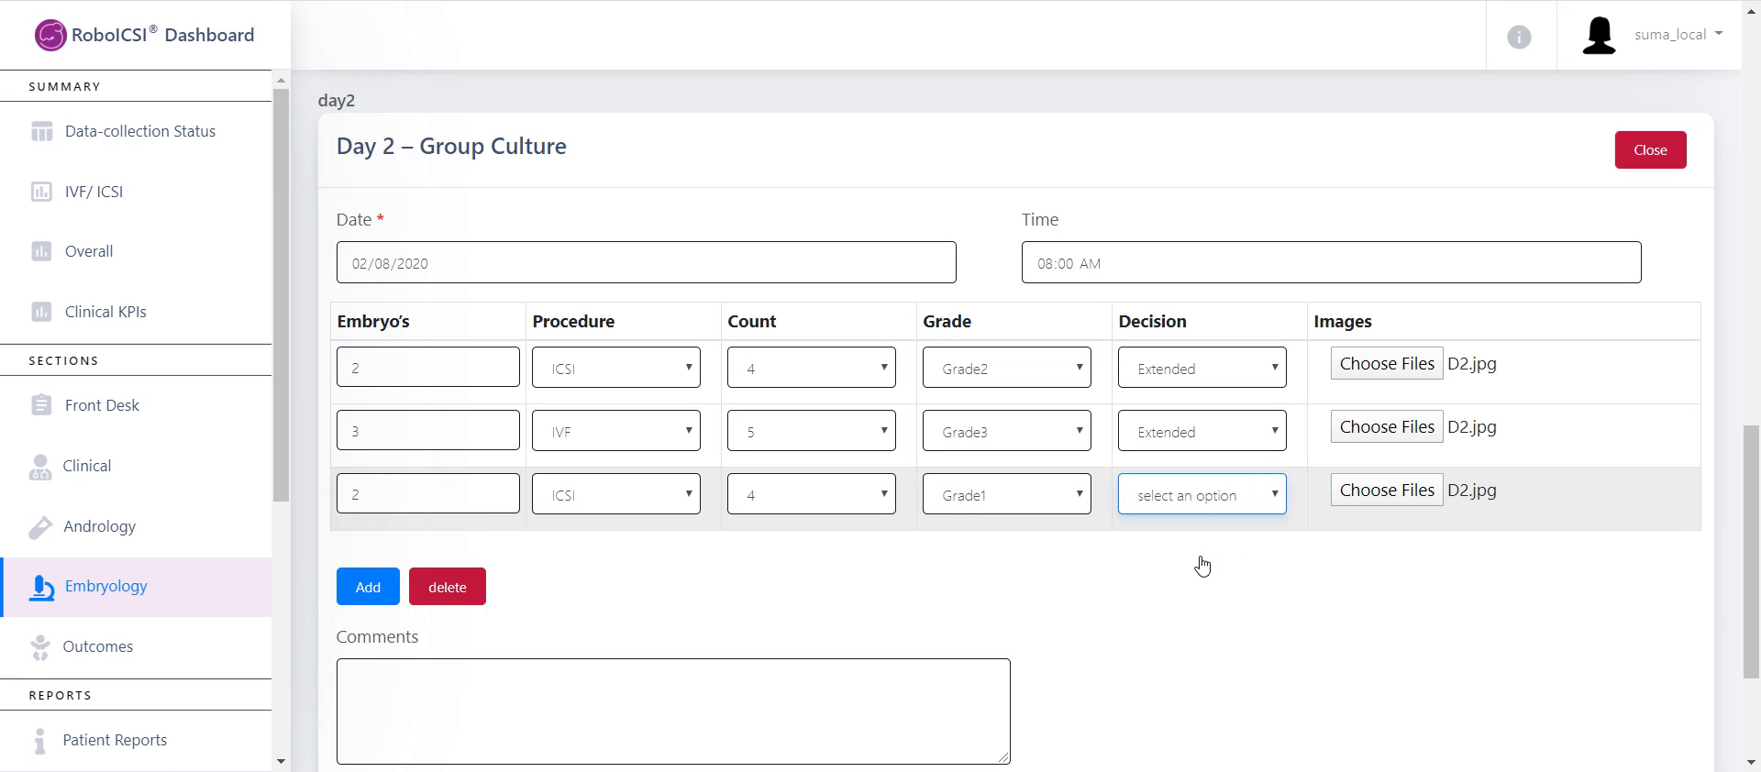
Step: Attach D2.jpg from the Desktop's Images folder to the third embryo row
click(98, 192)
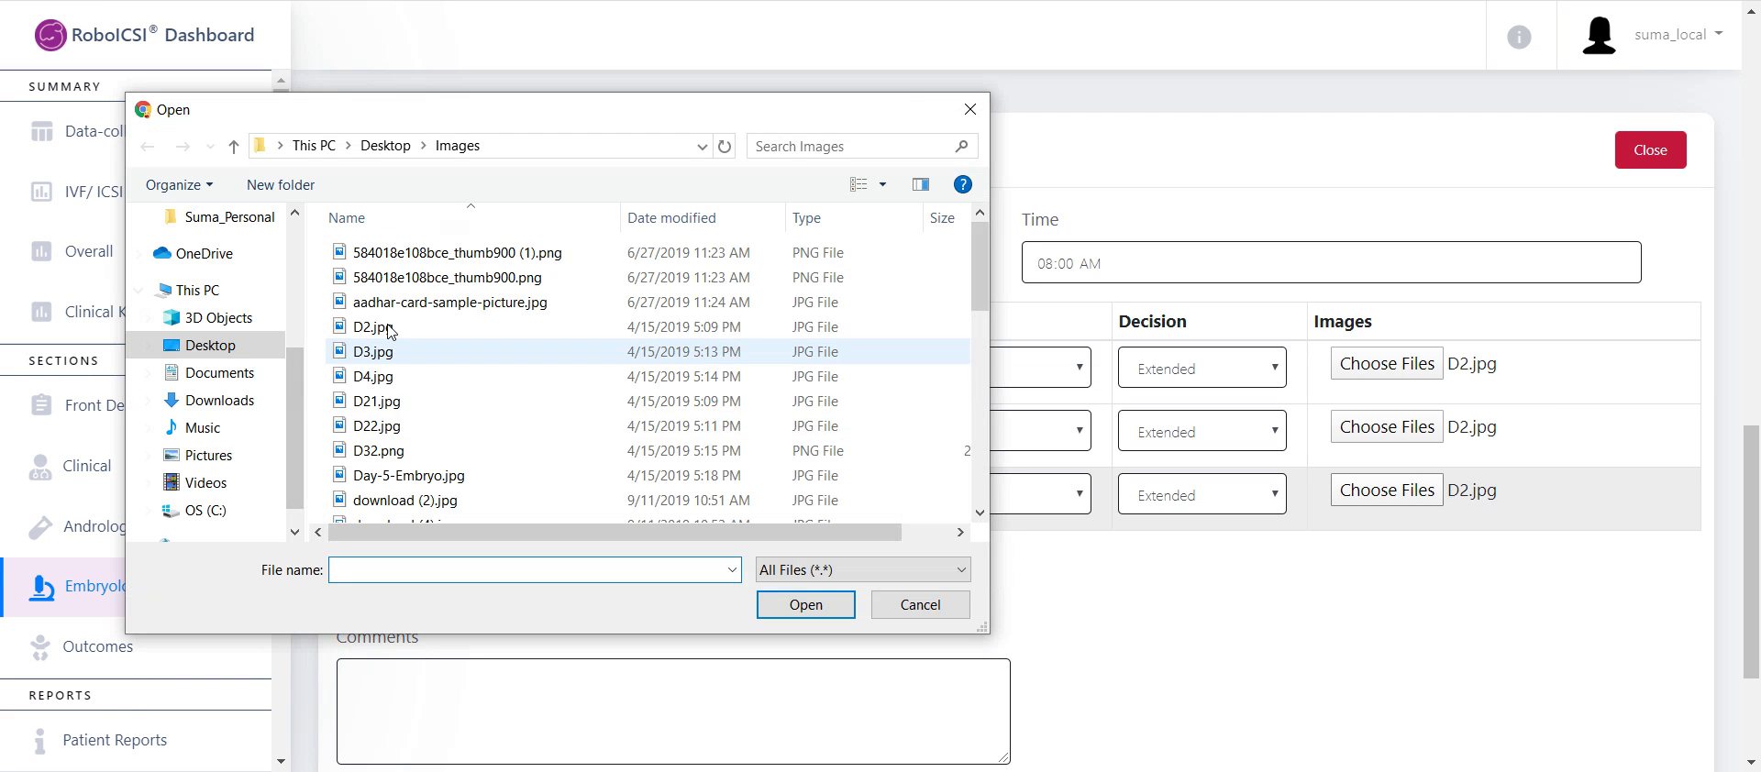
click(378, 327)
click(805, 605)
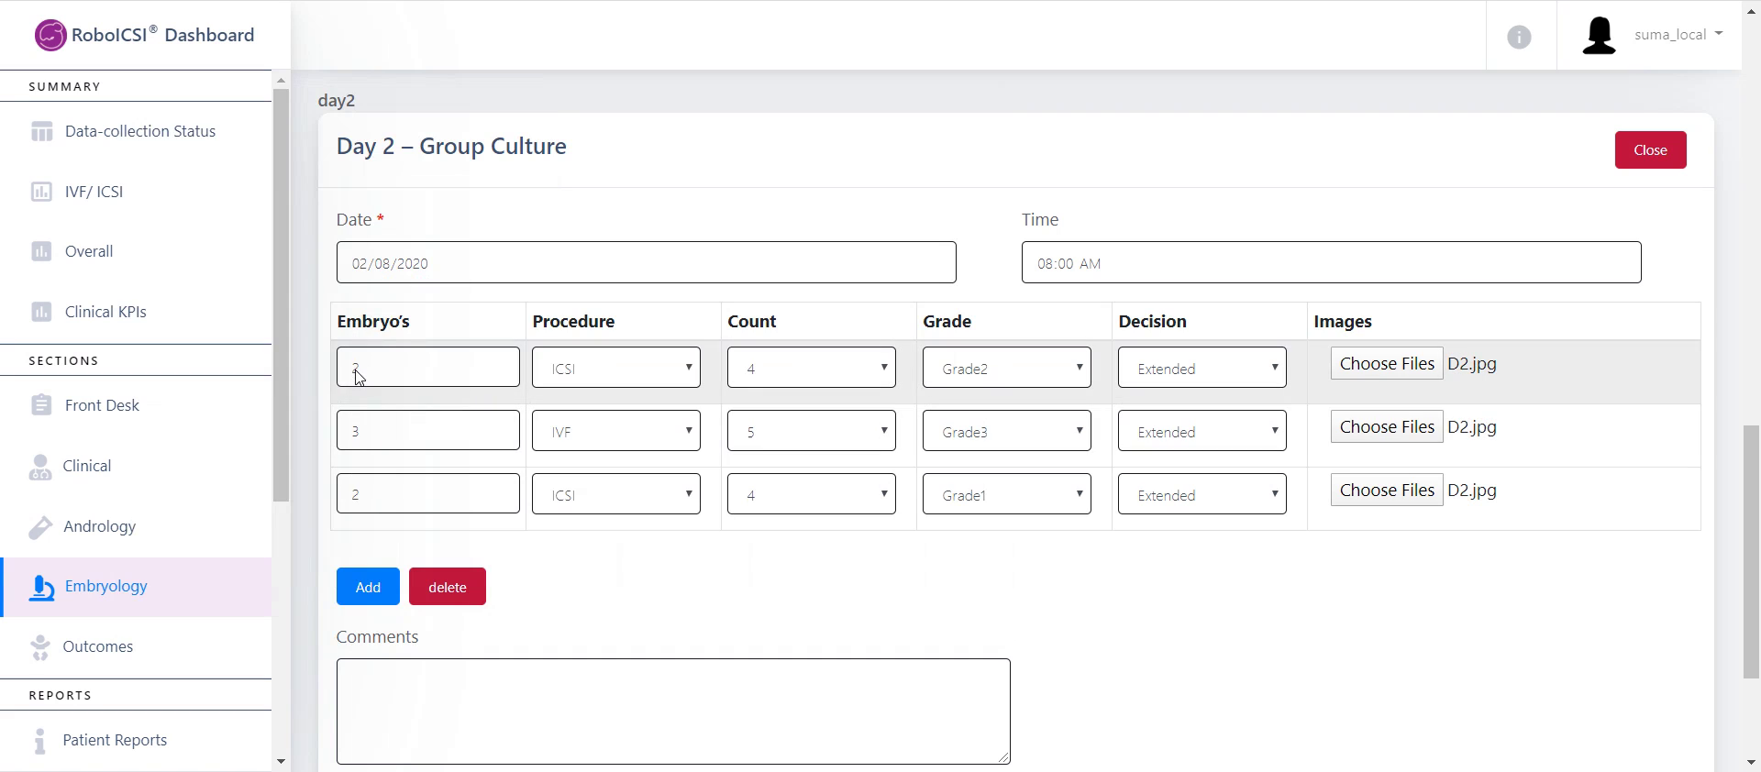
Step: Add a fourth embryo row with 2 embryos, procedure IVF and count 3
click(368, 585)
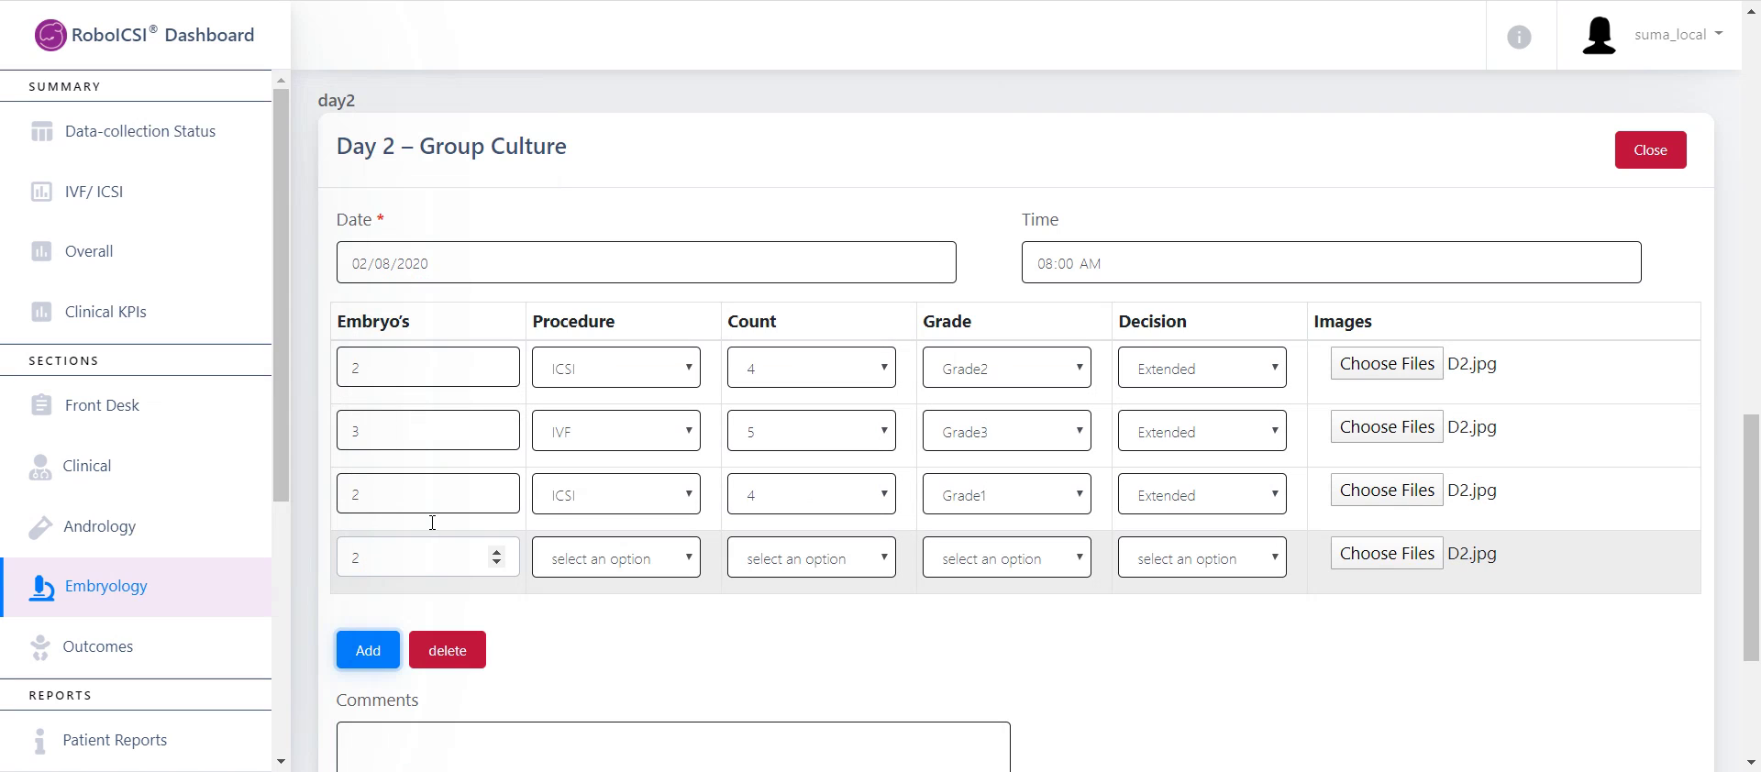
click(683, 548)
click(616, 627)
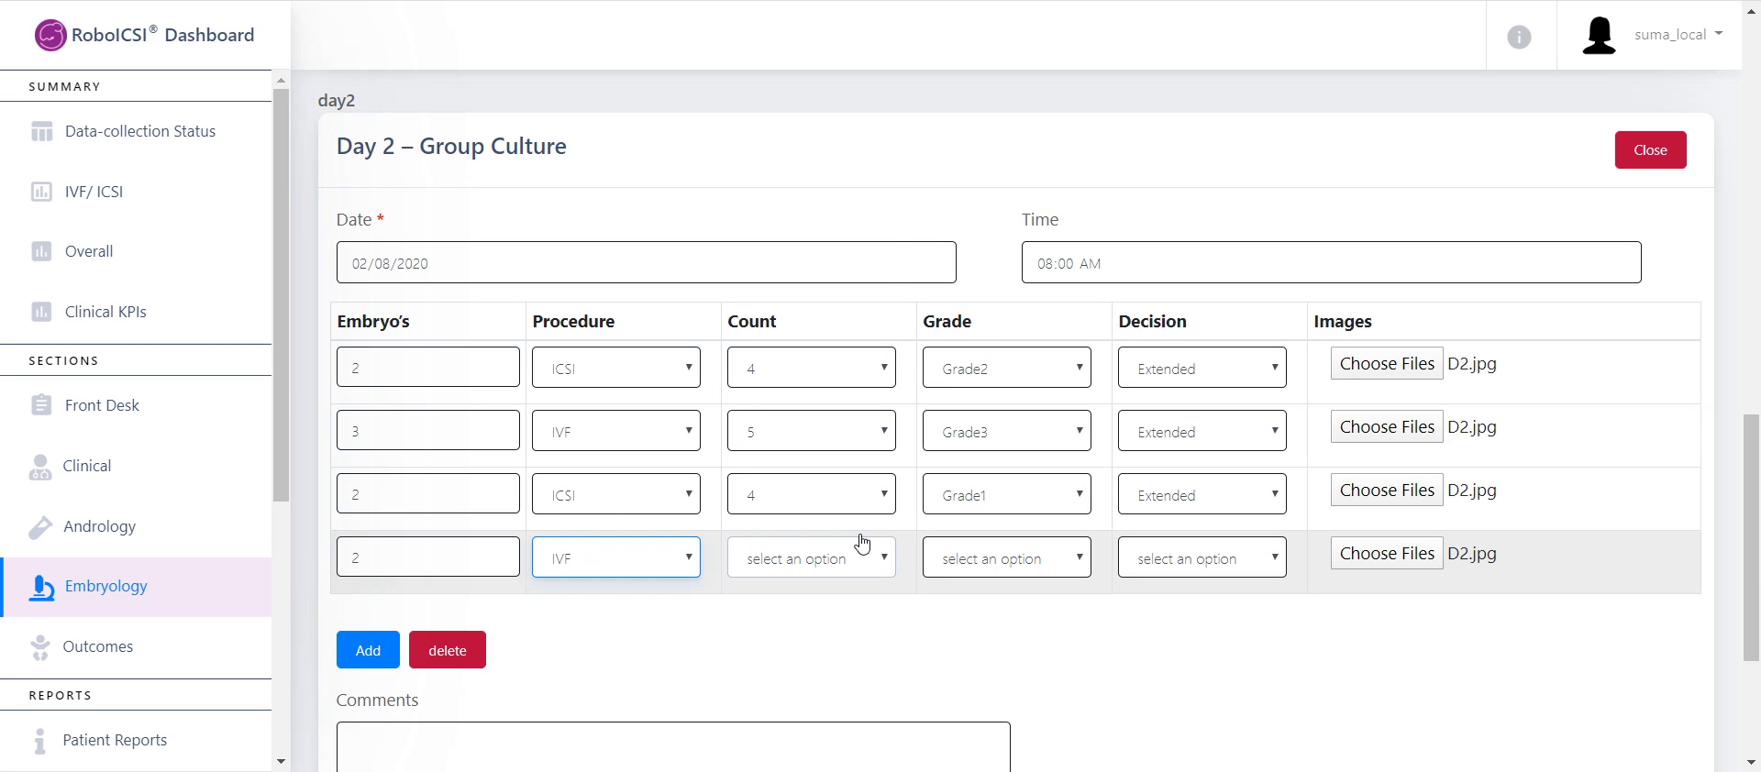
click(803, 559)
click(788, 264)
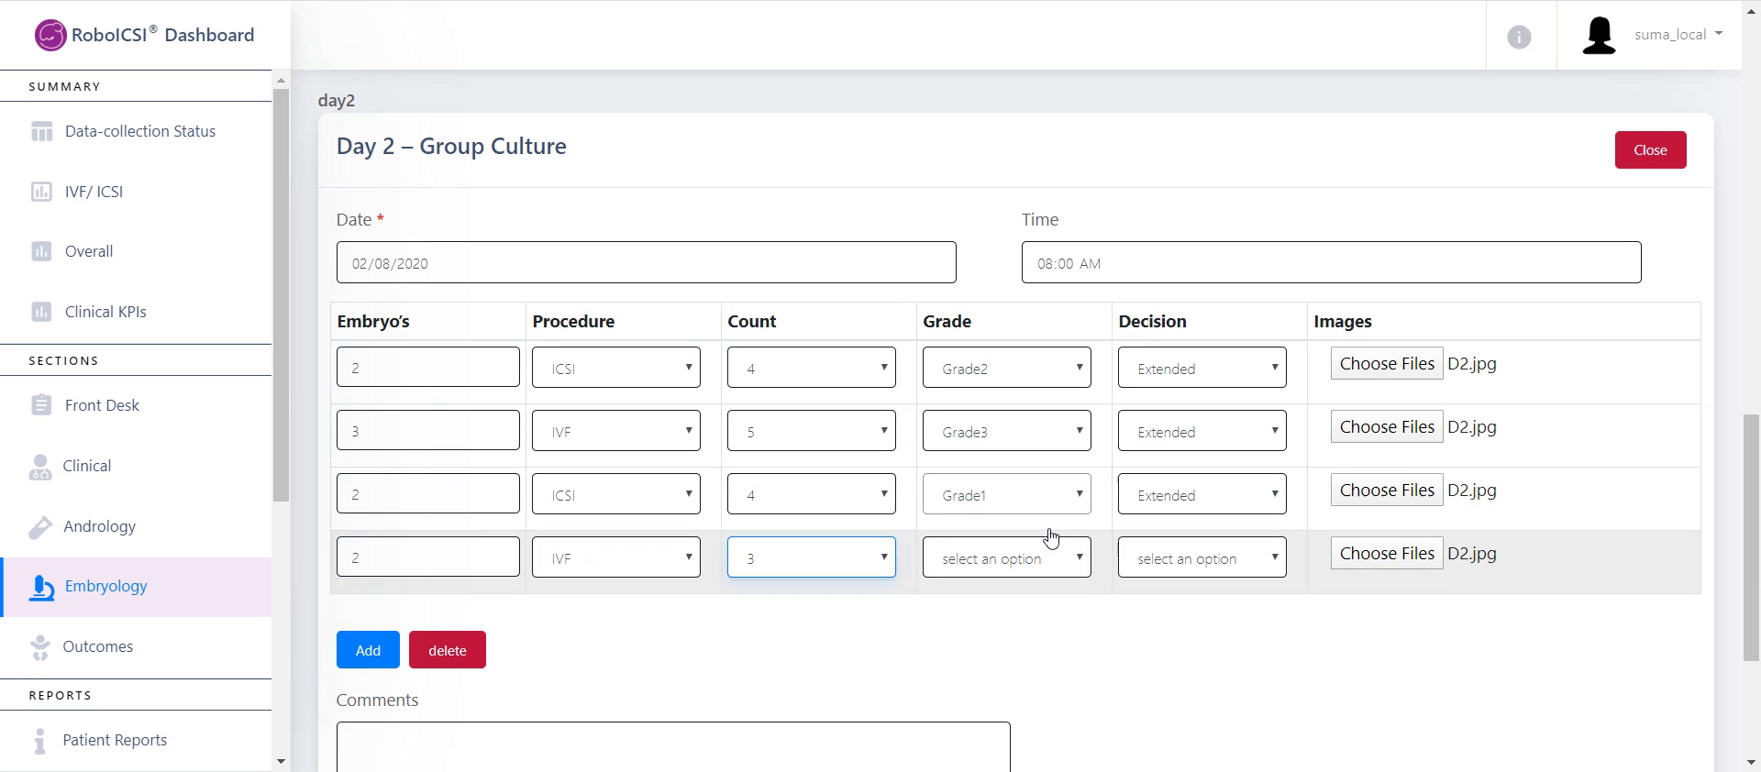
Step: Complete the fourth embryo row with grade Grade4, decision Discard and the image D2.jpg
click(1054, 553)
click(981, 627)
click(1226, 556)
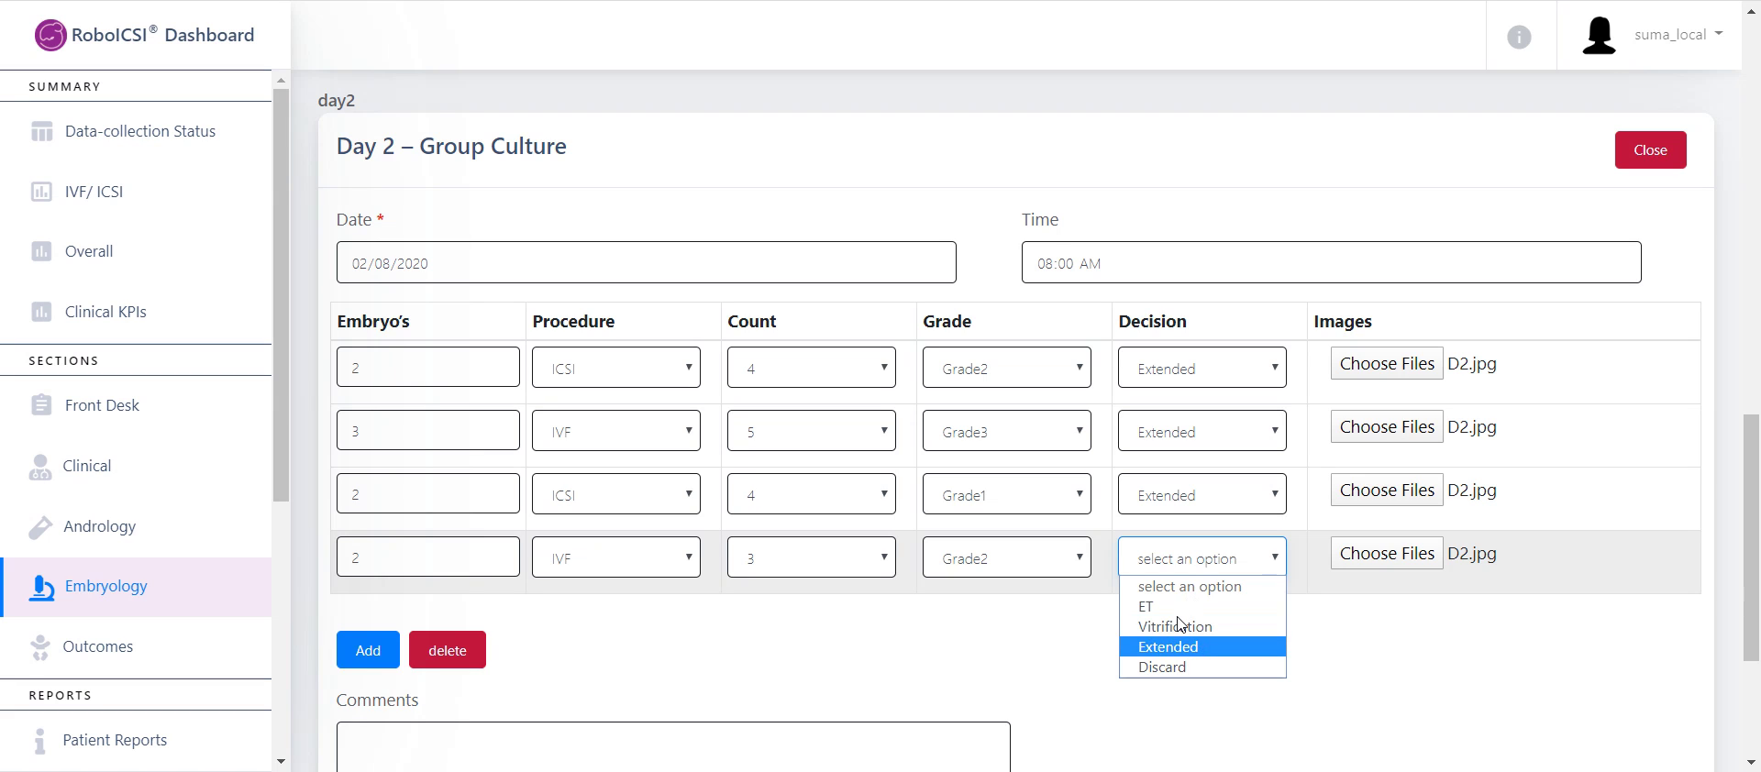
click(1009, 557)
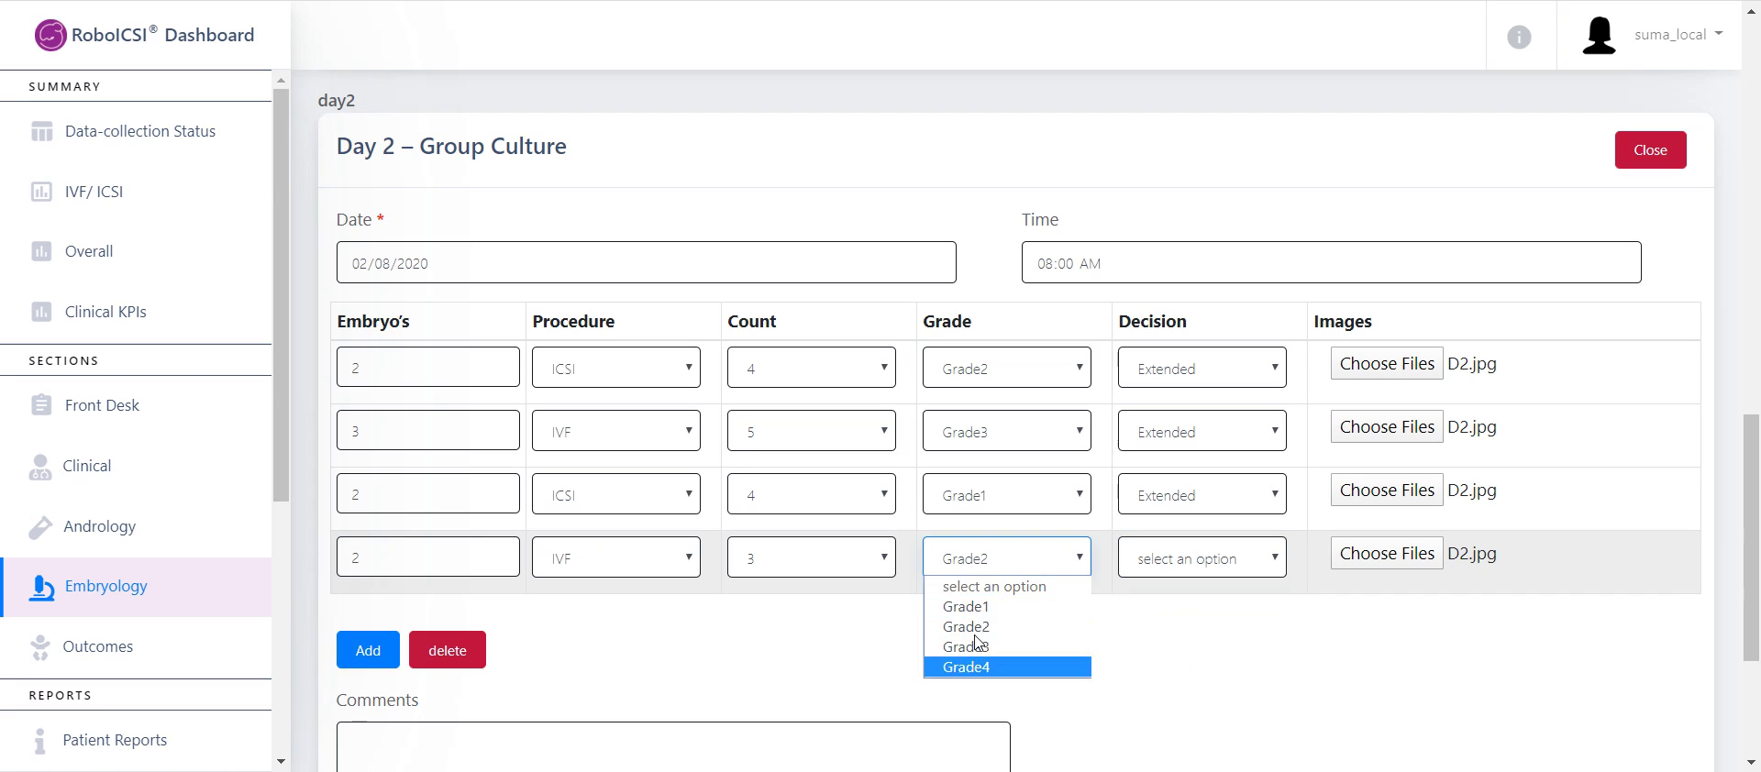
click(972, 667)
click(1203, 560)
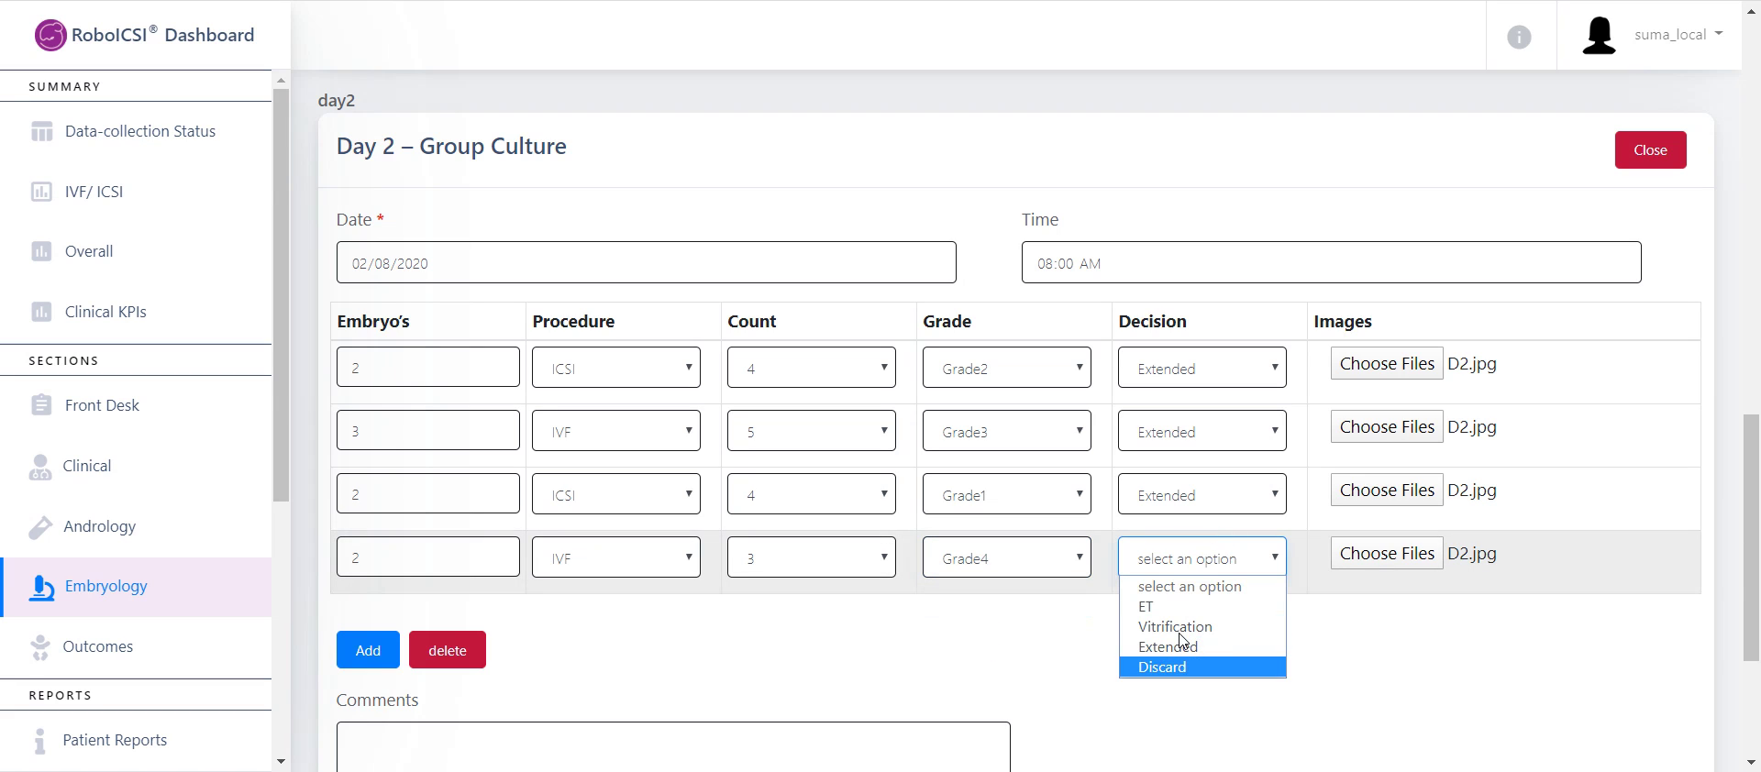
click(1192, 667)
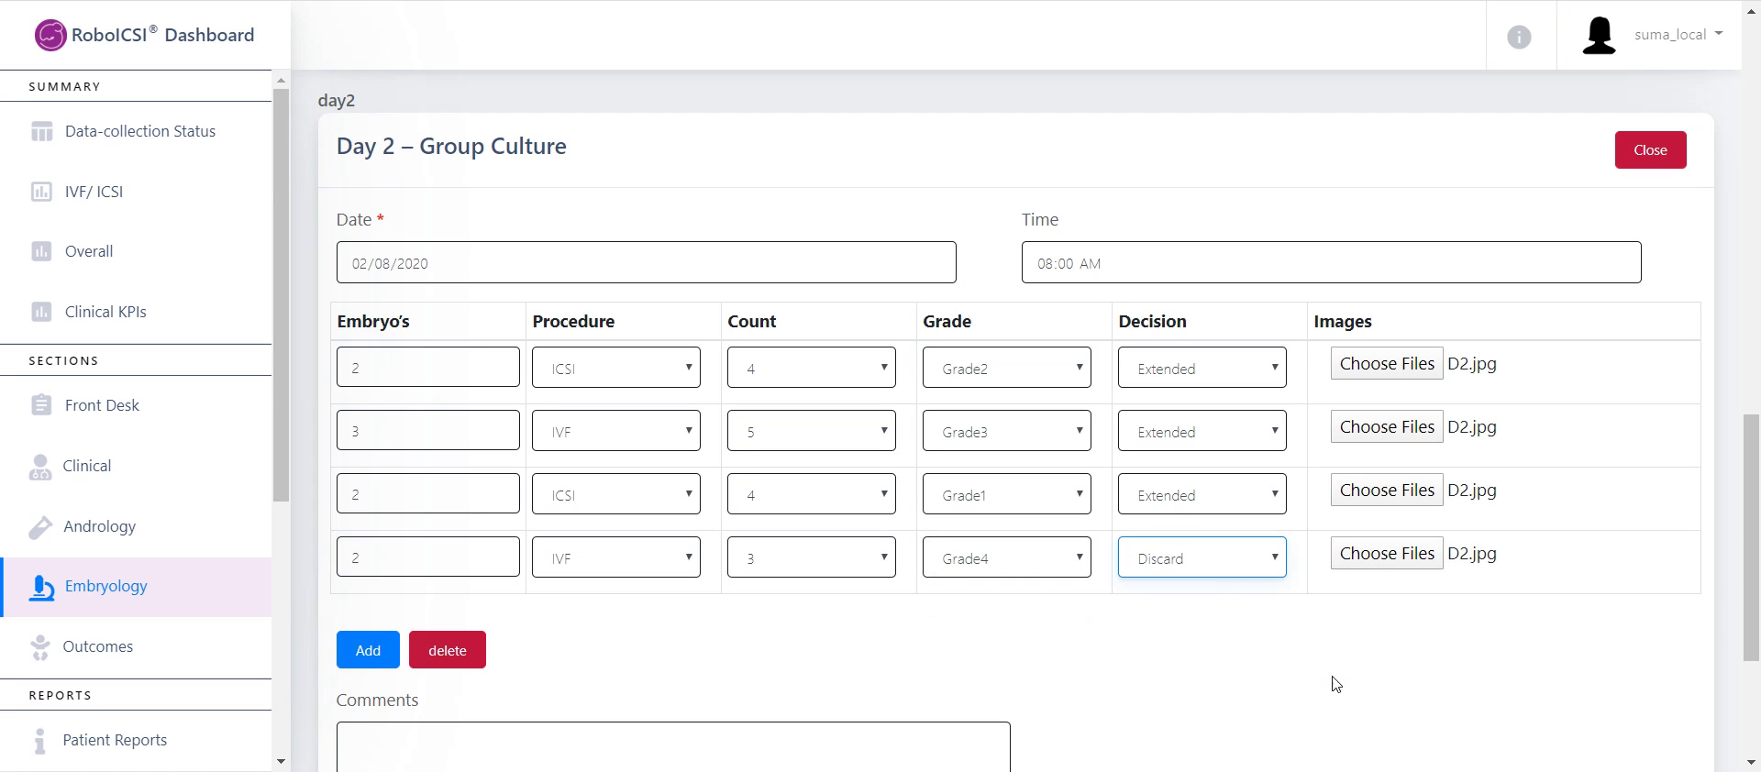
click(1383, 529)
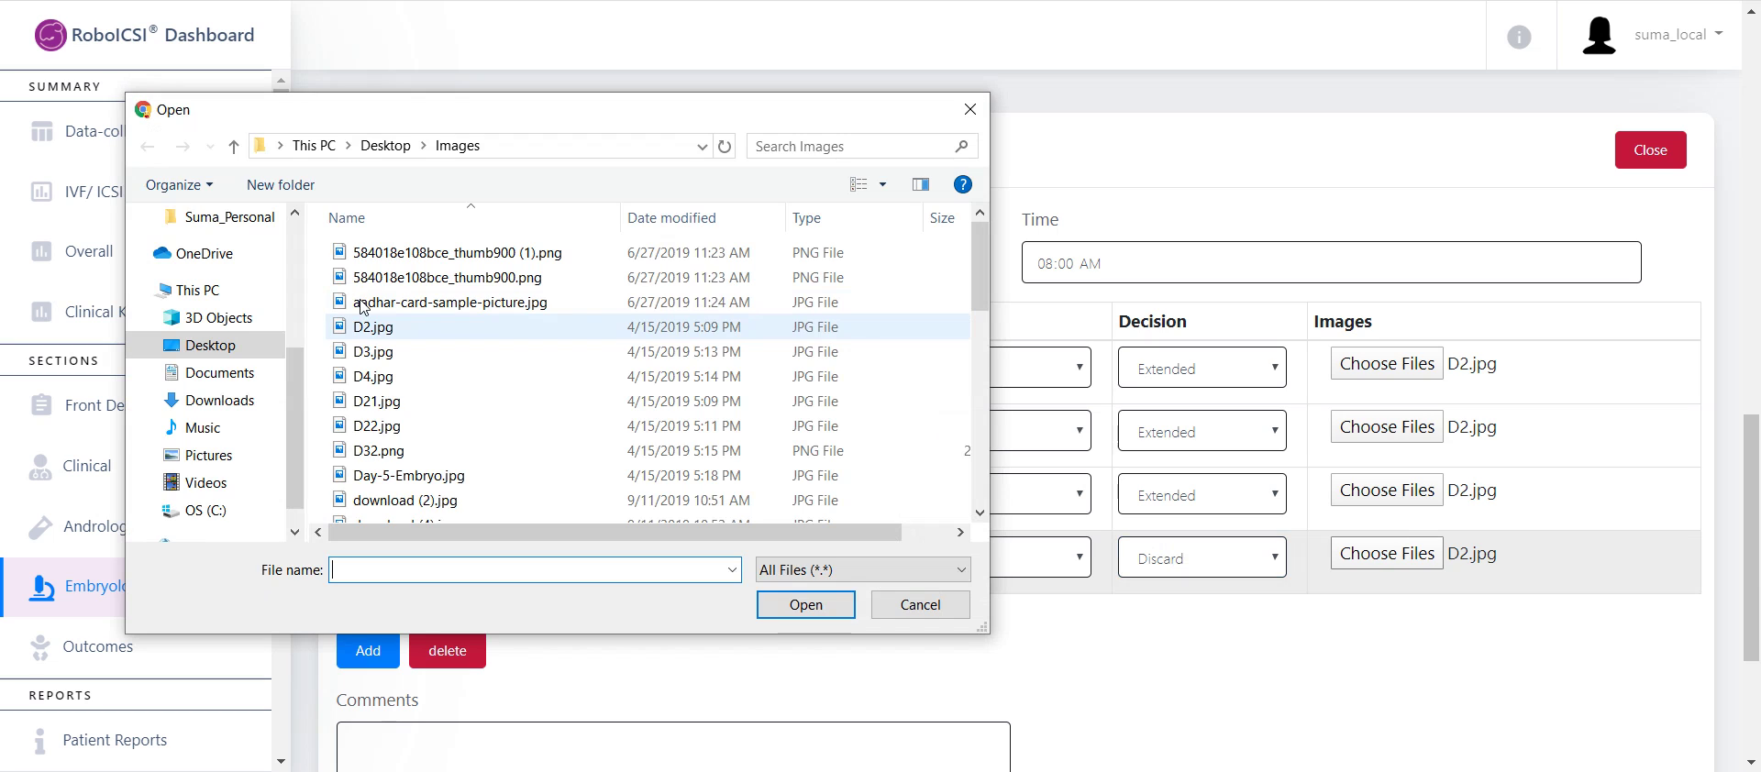
double_click(367, 327)
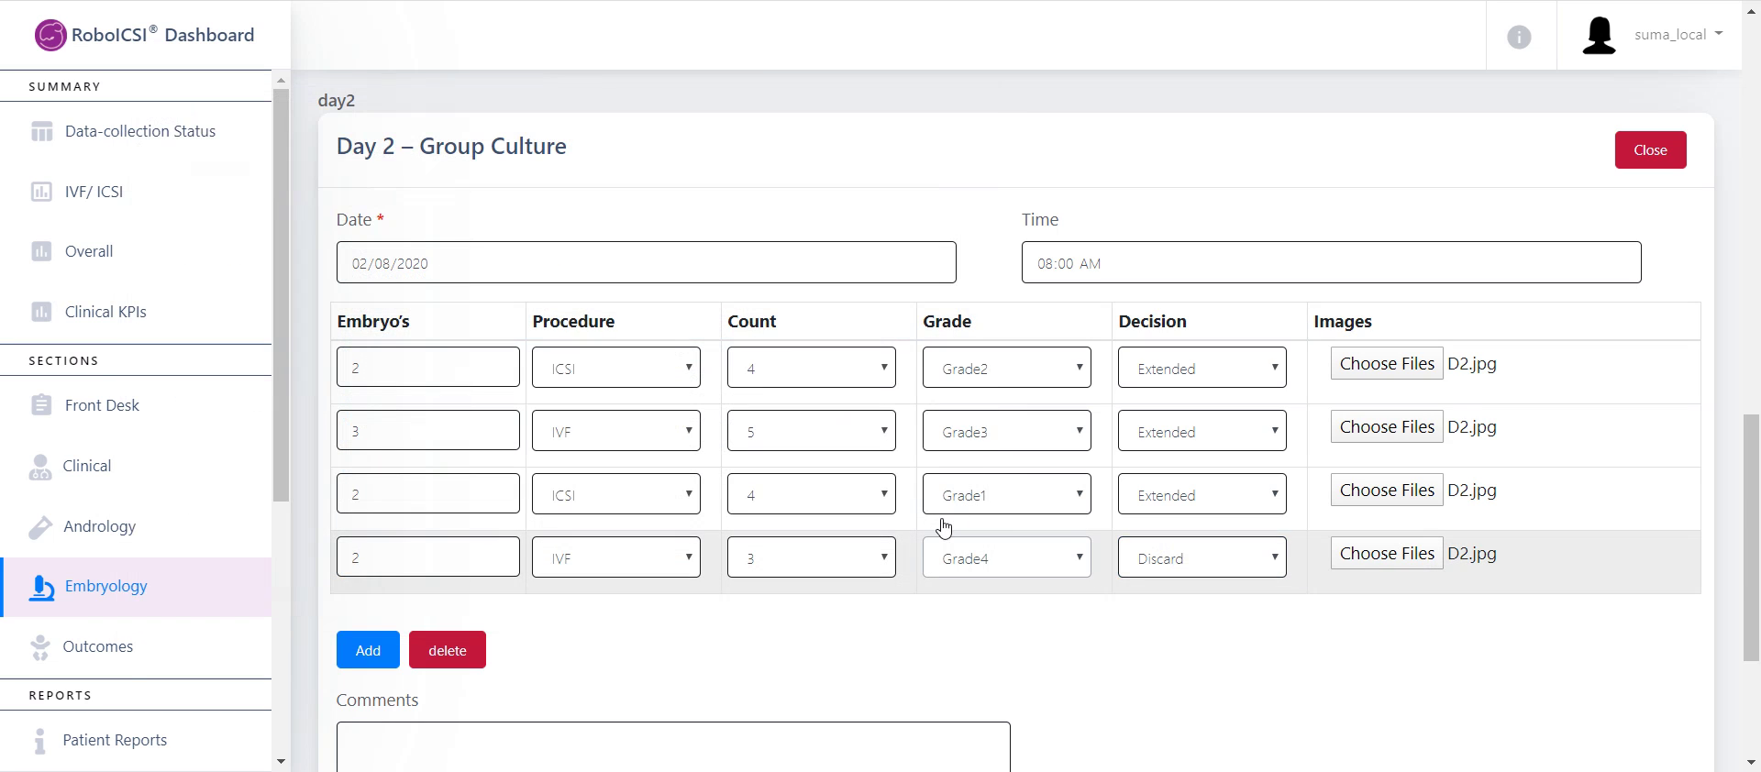
Step: Enter the comment "All Ok" and try to submit the Day 2 group culture form
scroll(580, 482, down, 3)
click(583, 501)
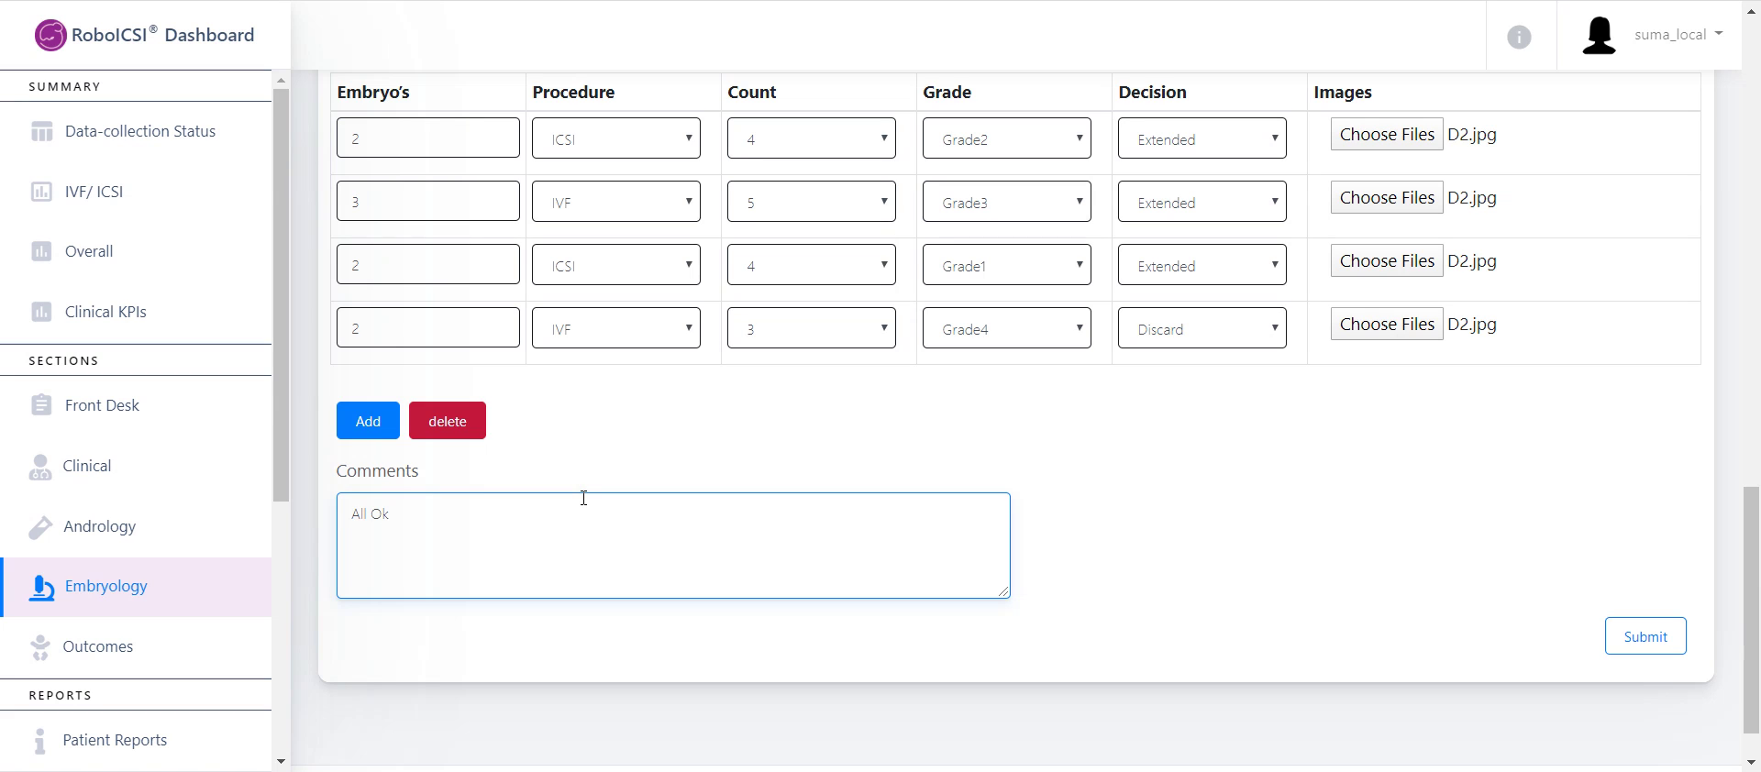
click(1654, 611)
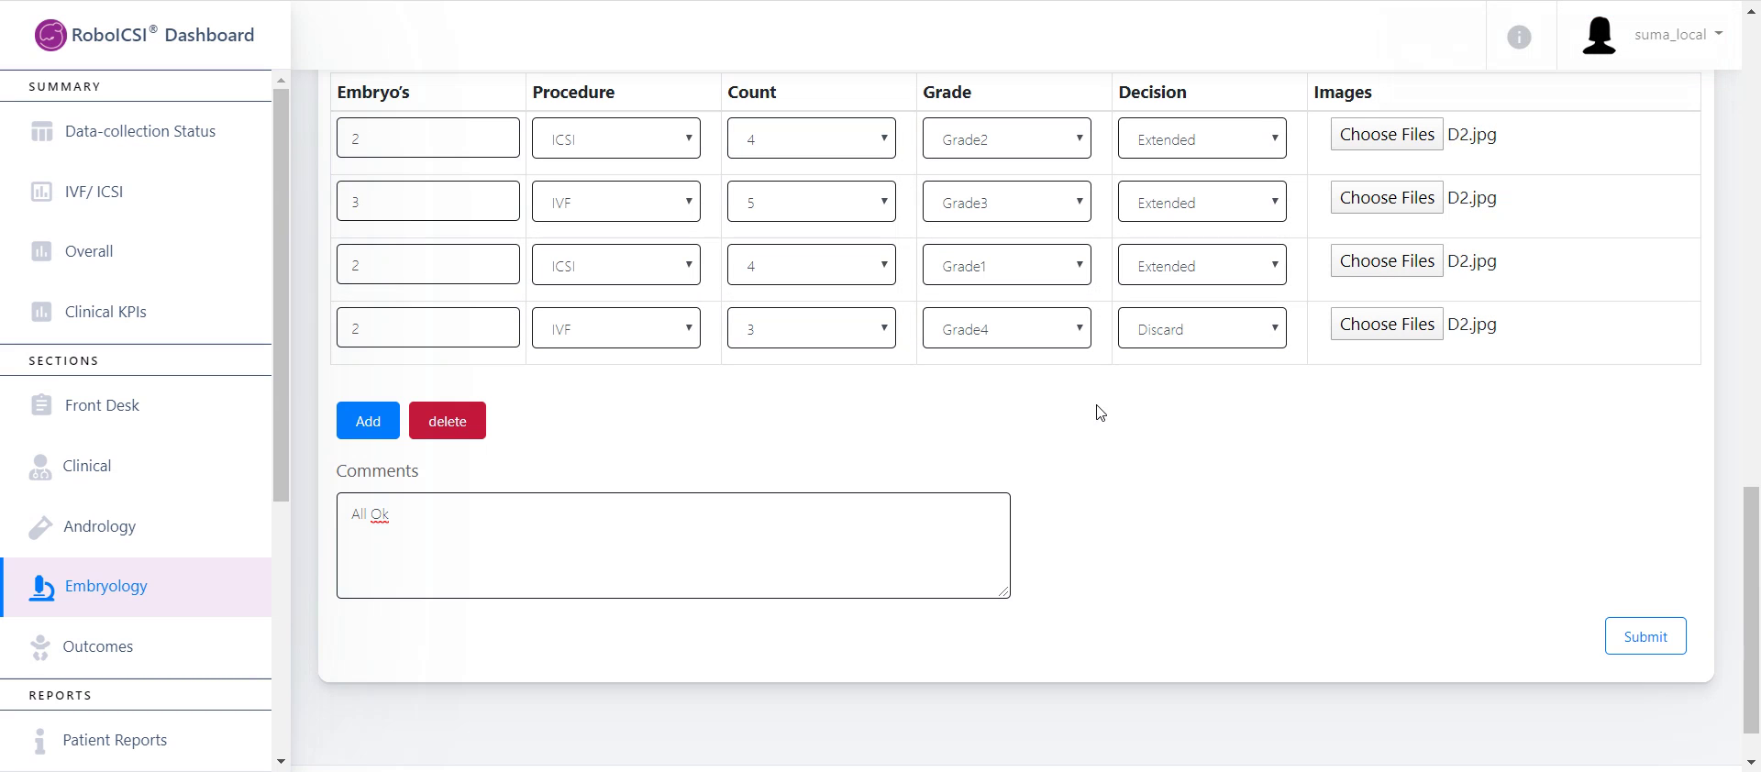
Step: Compare the form with the Day 1 totals, delete the fourth embryo row and submit the Day 2 form
scroll(433, 249, up, 10)
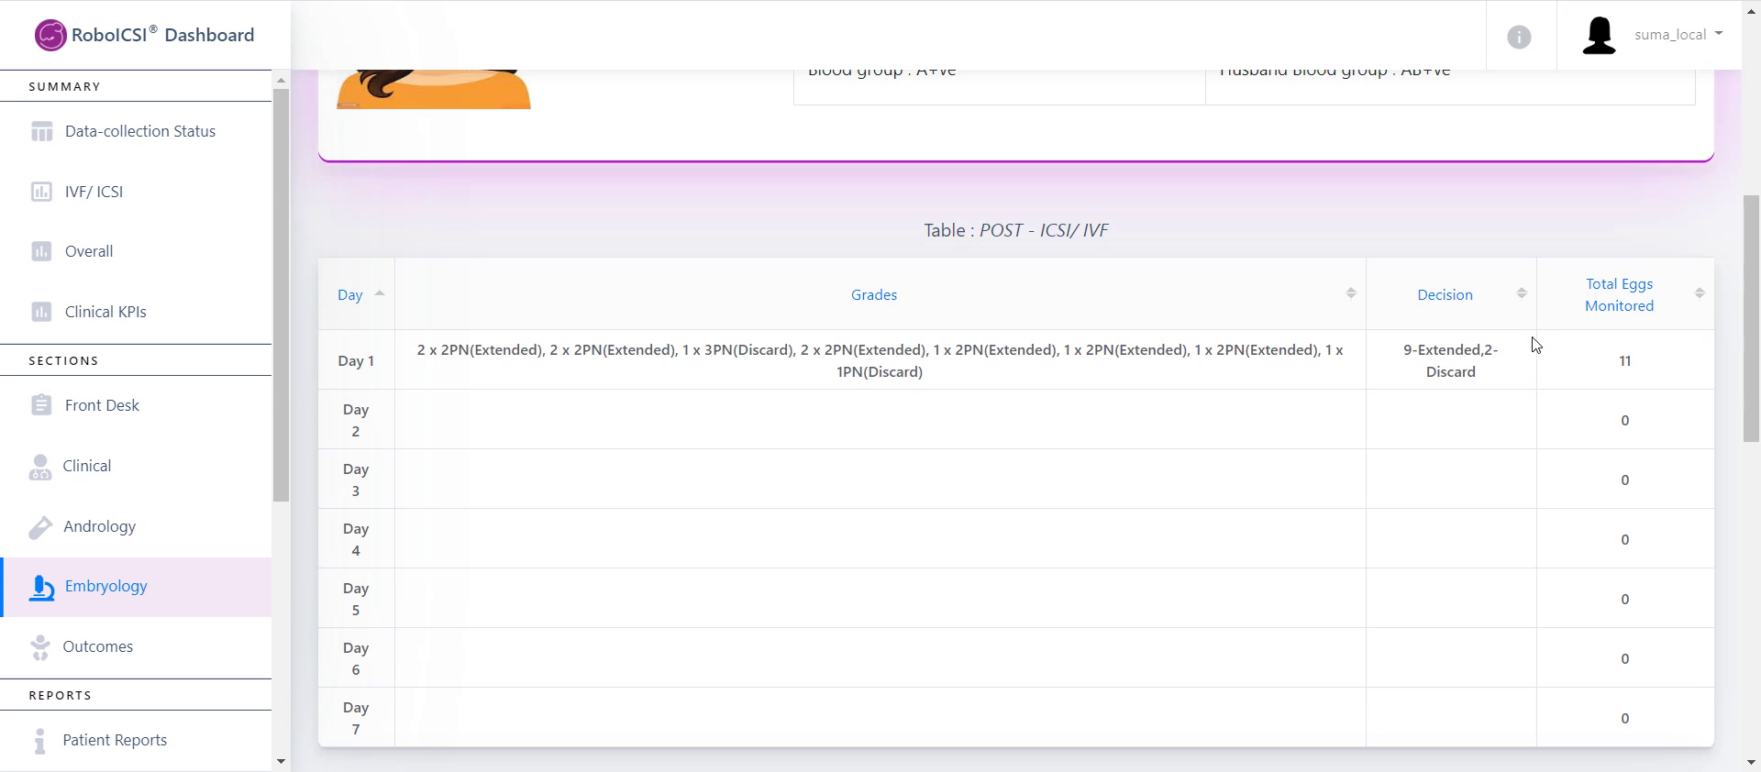
scroll(1535, 345, down, 6)
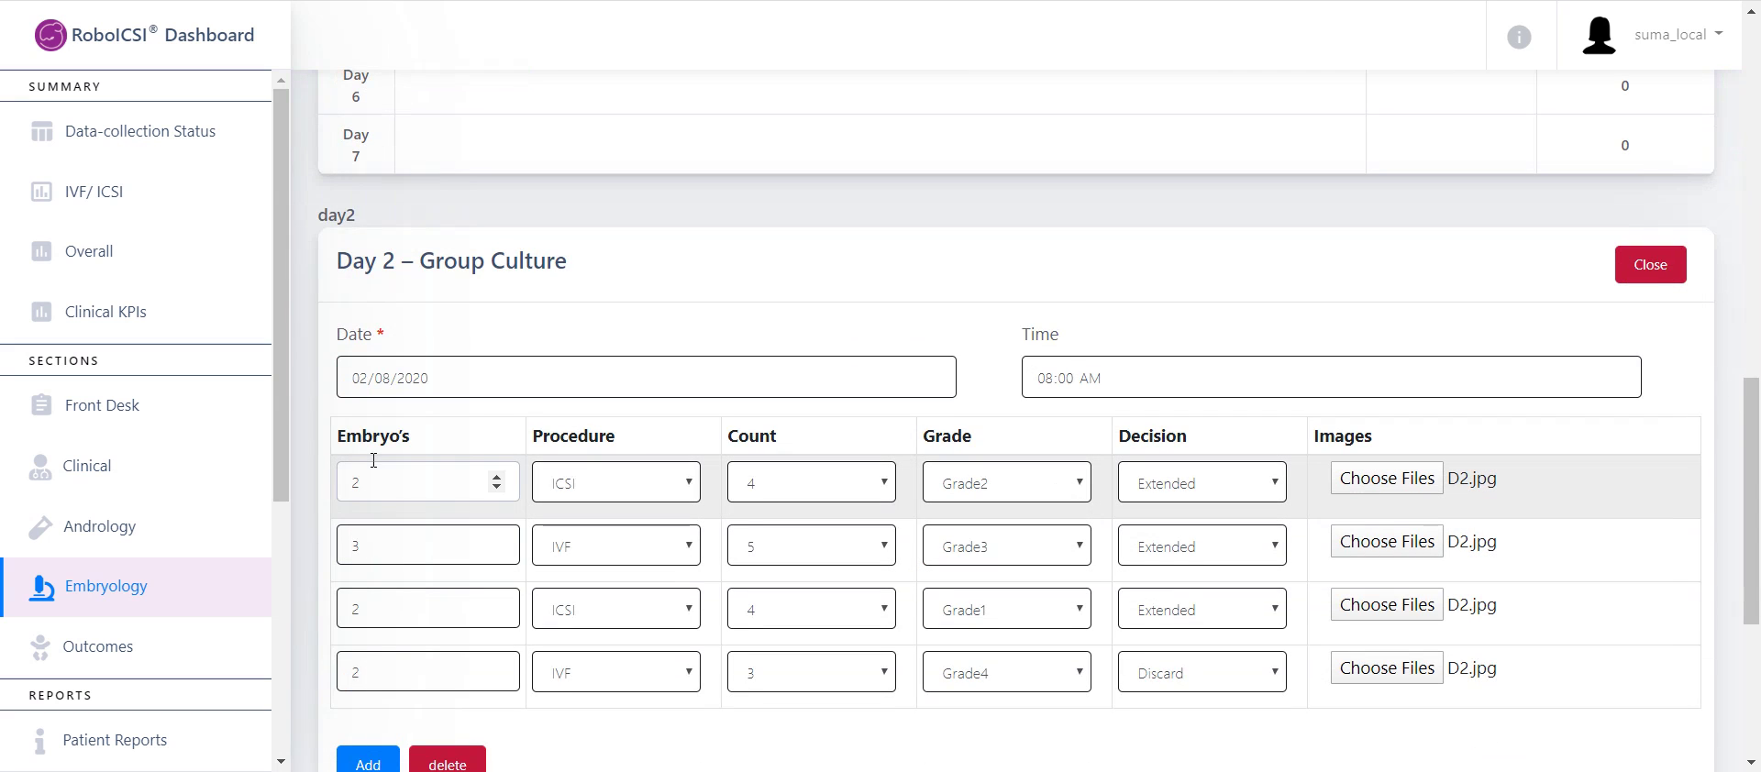
click(386, 652)
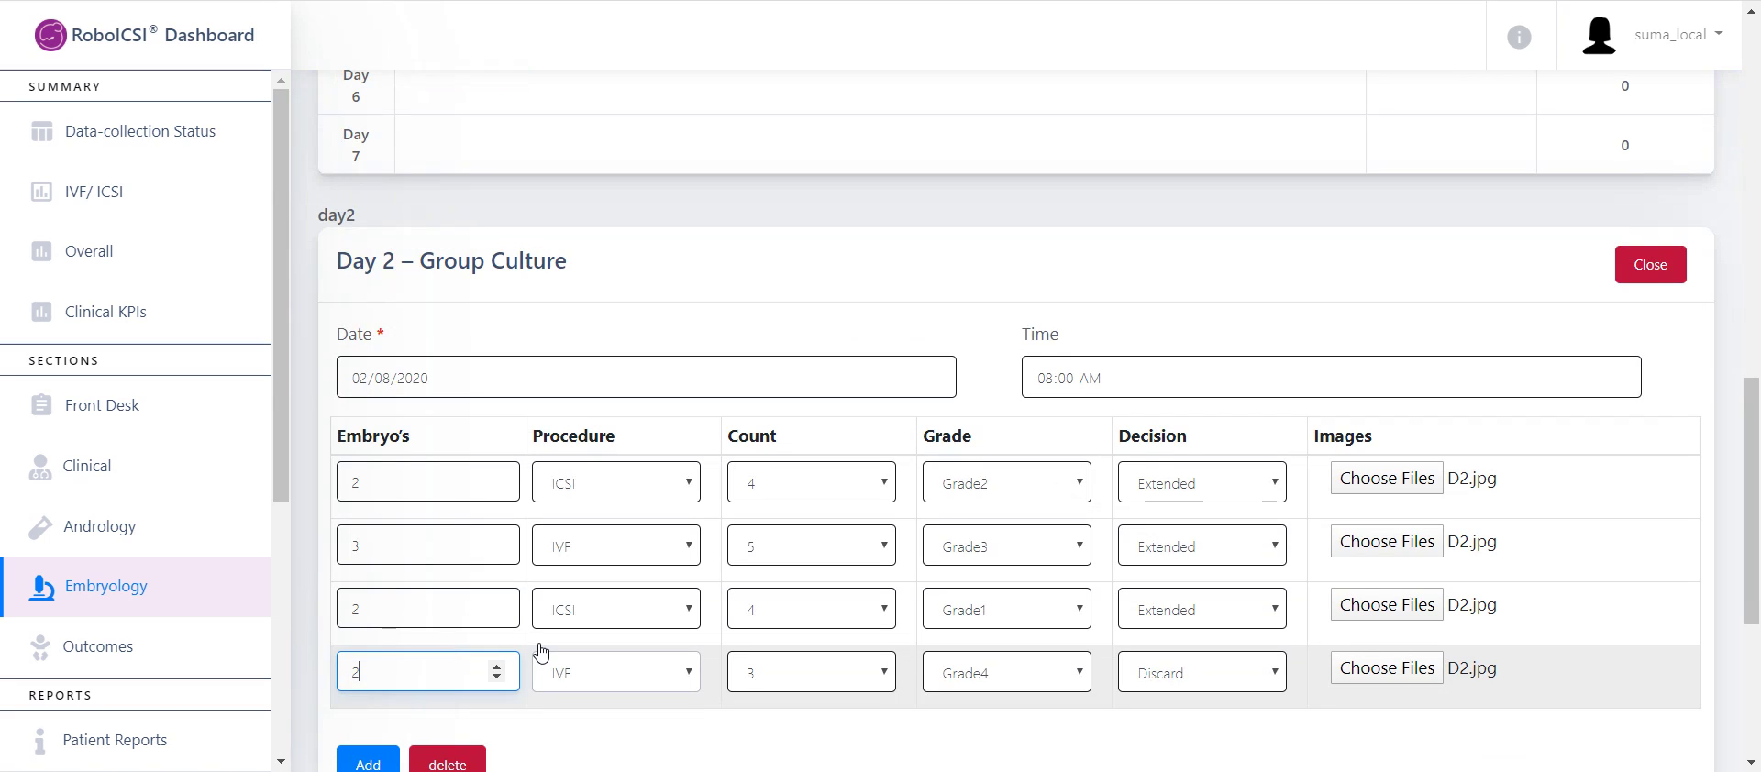
click(463, 757)
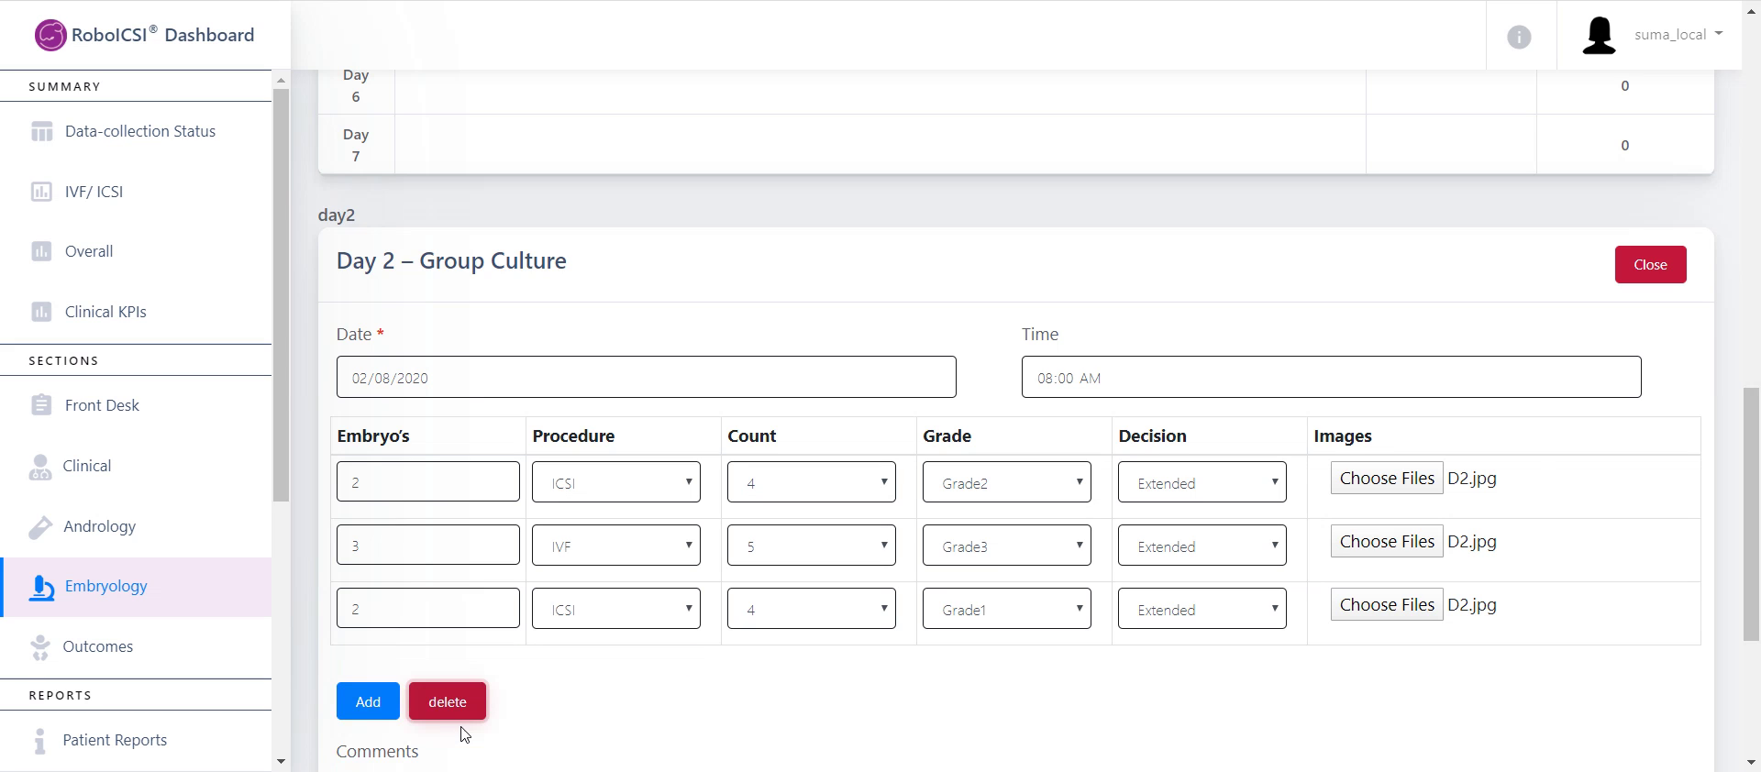
scroll(1690, 720, down, 4)
click(1662, 572)
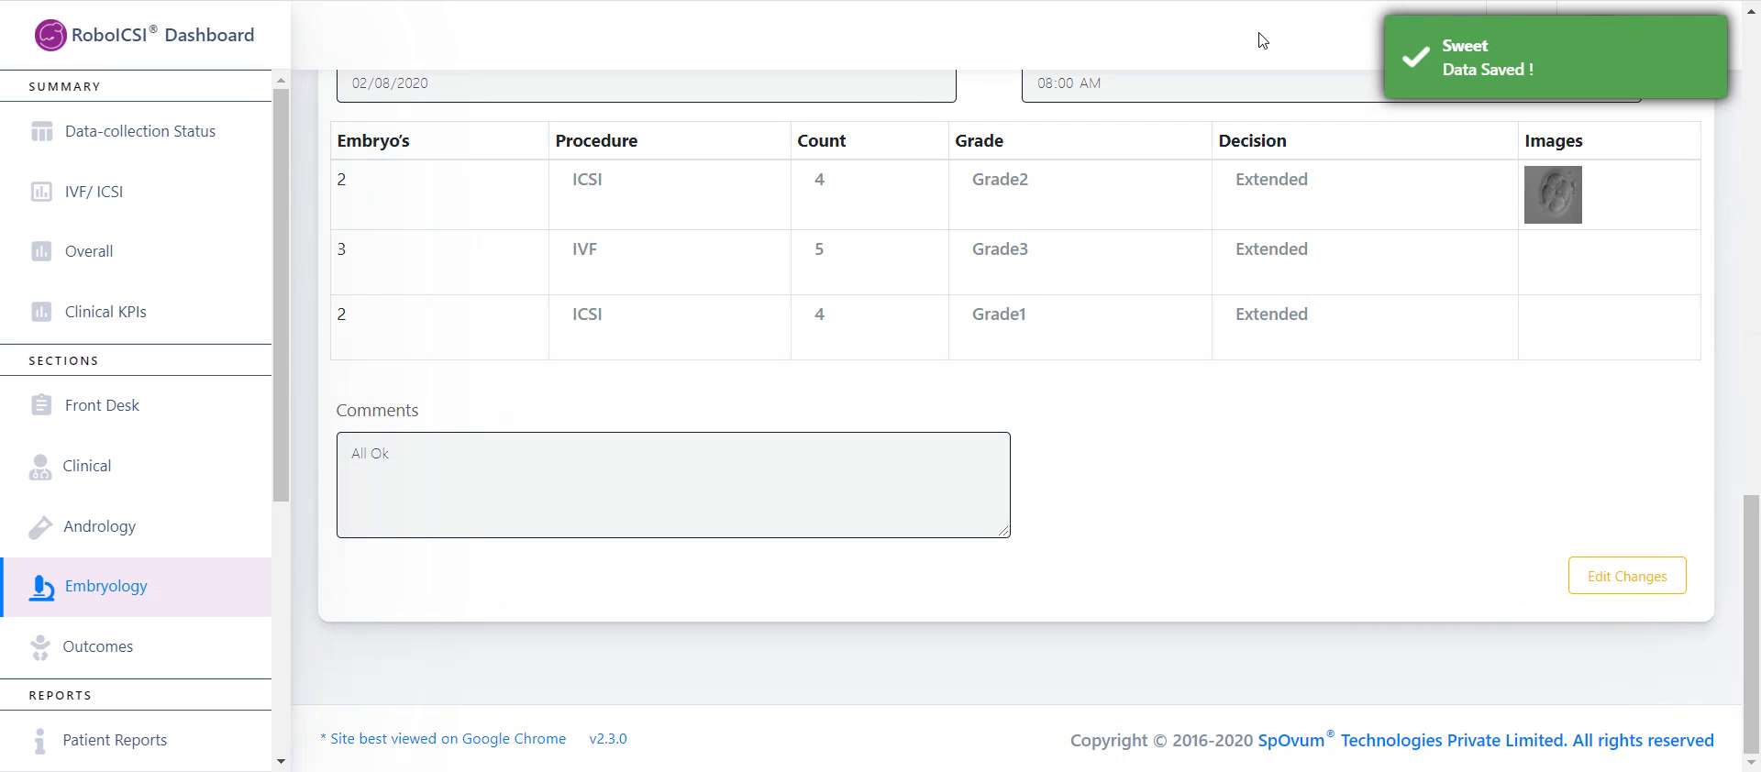
Step: Review the Day 2 grades, decision and monitored eggs in the POST - ICSI/IVF table against the saved form
scroll(1207, 337, up, 3)
scroll(1136, 453, up, 7)
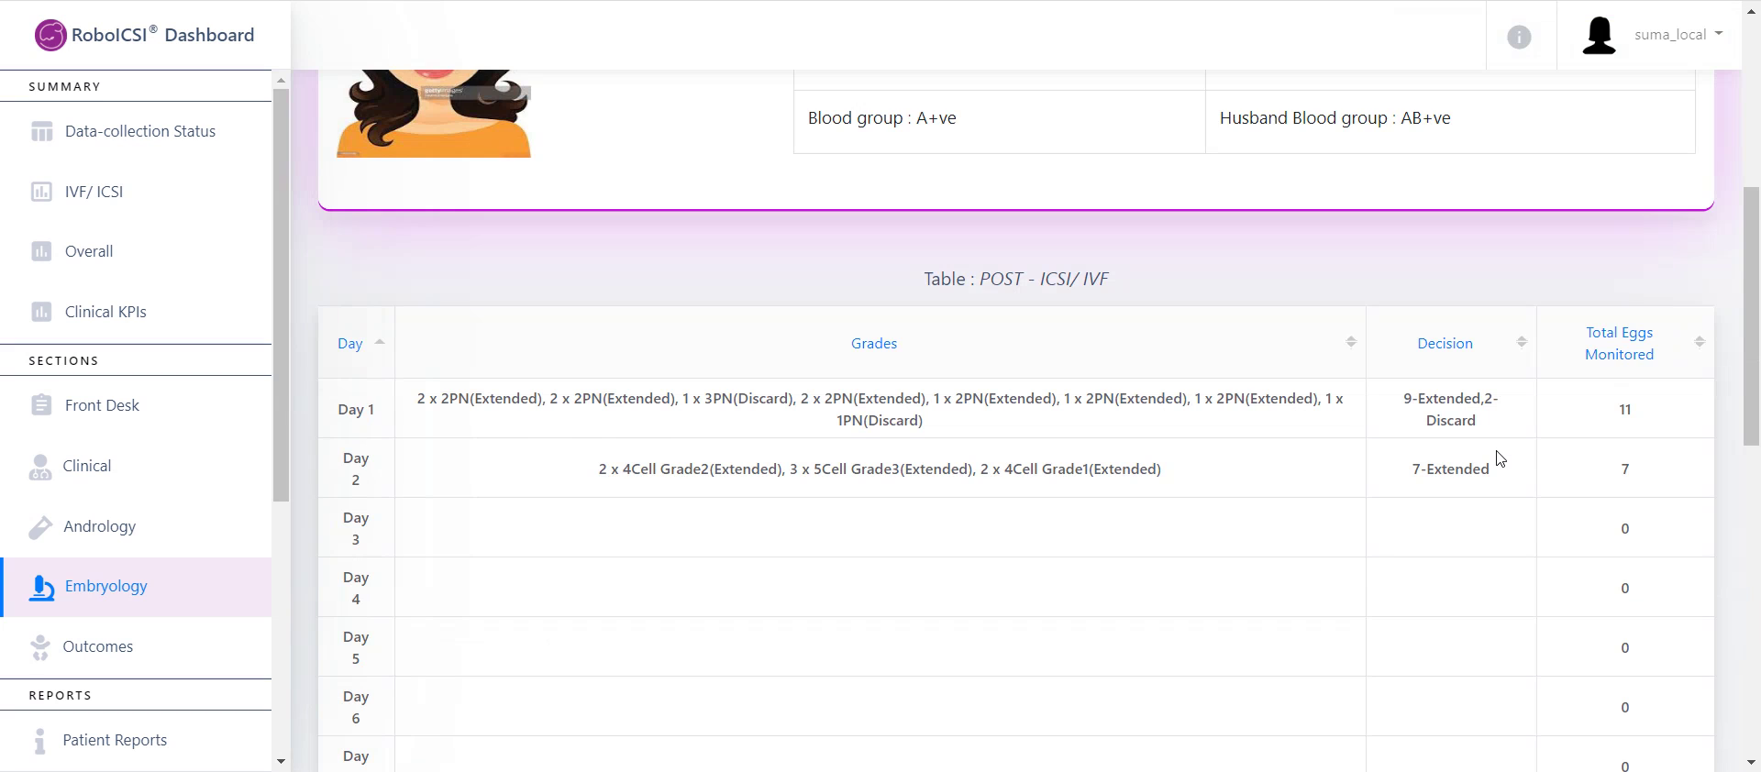
scroll(1354, 459, down, 1)
scroll(1354, 459, down, 7)
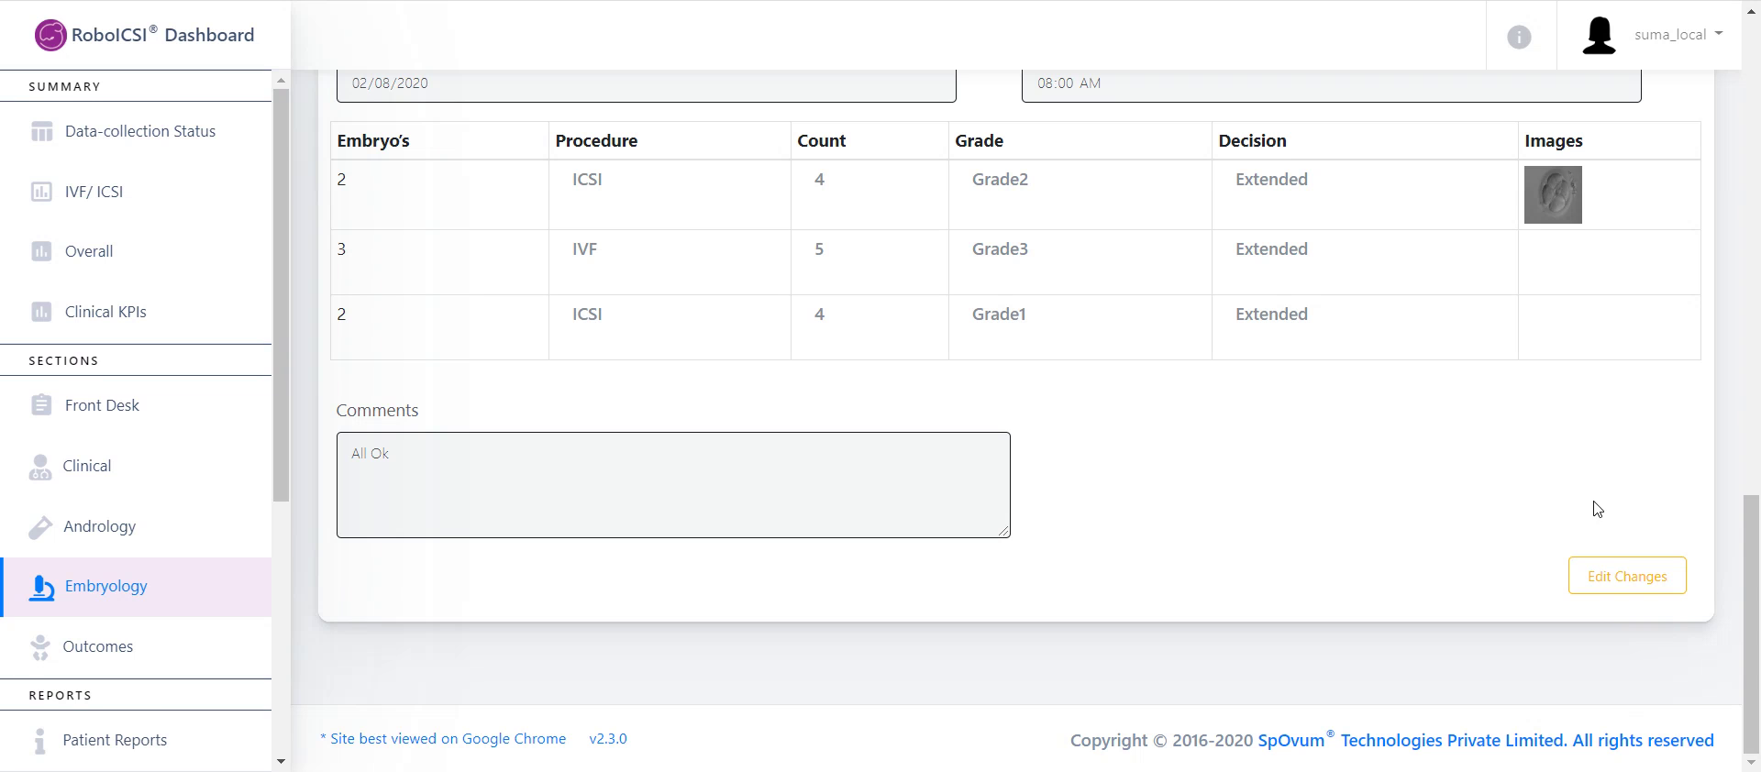
scroll(1594, 449, up, 8)
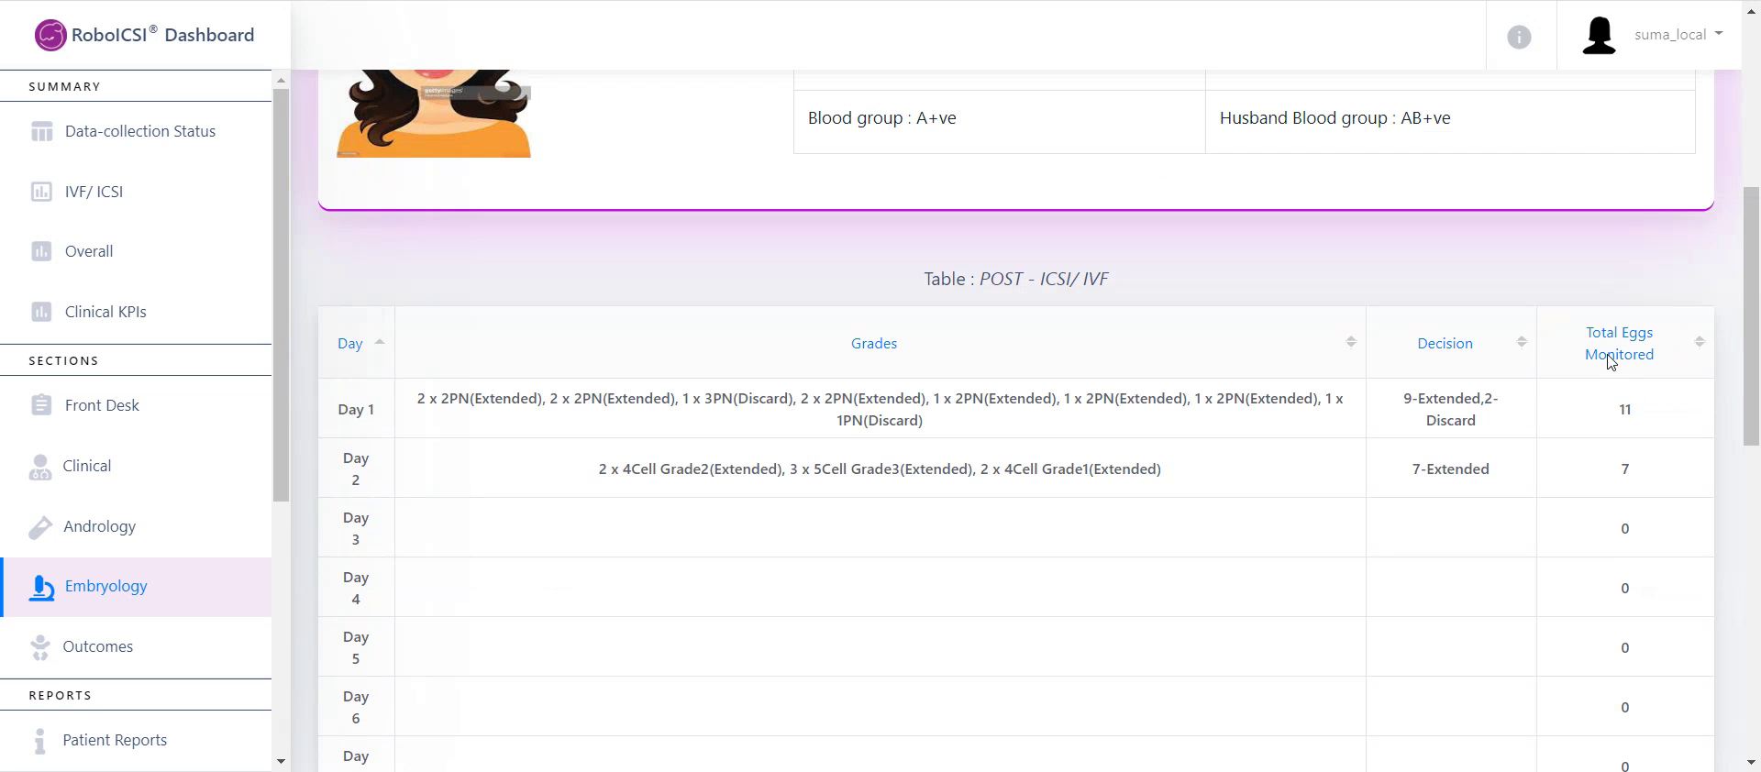
scroll(1614, 366, down, 5)
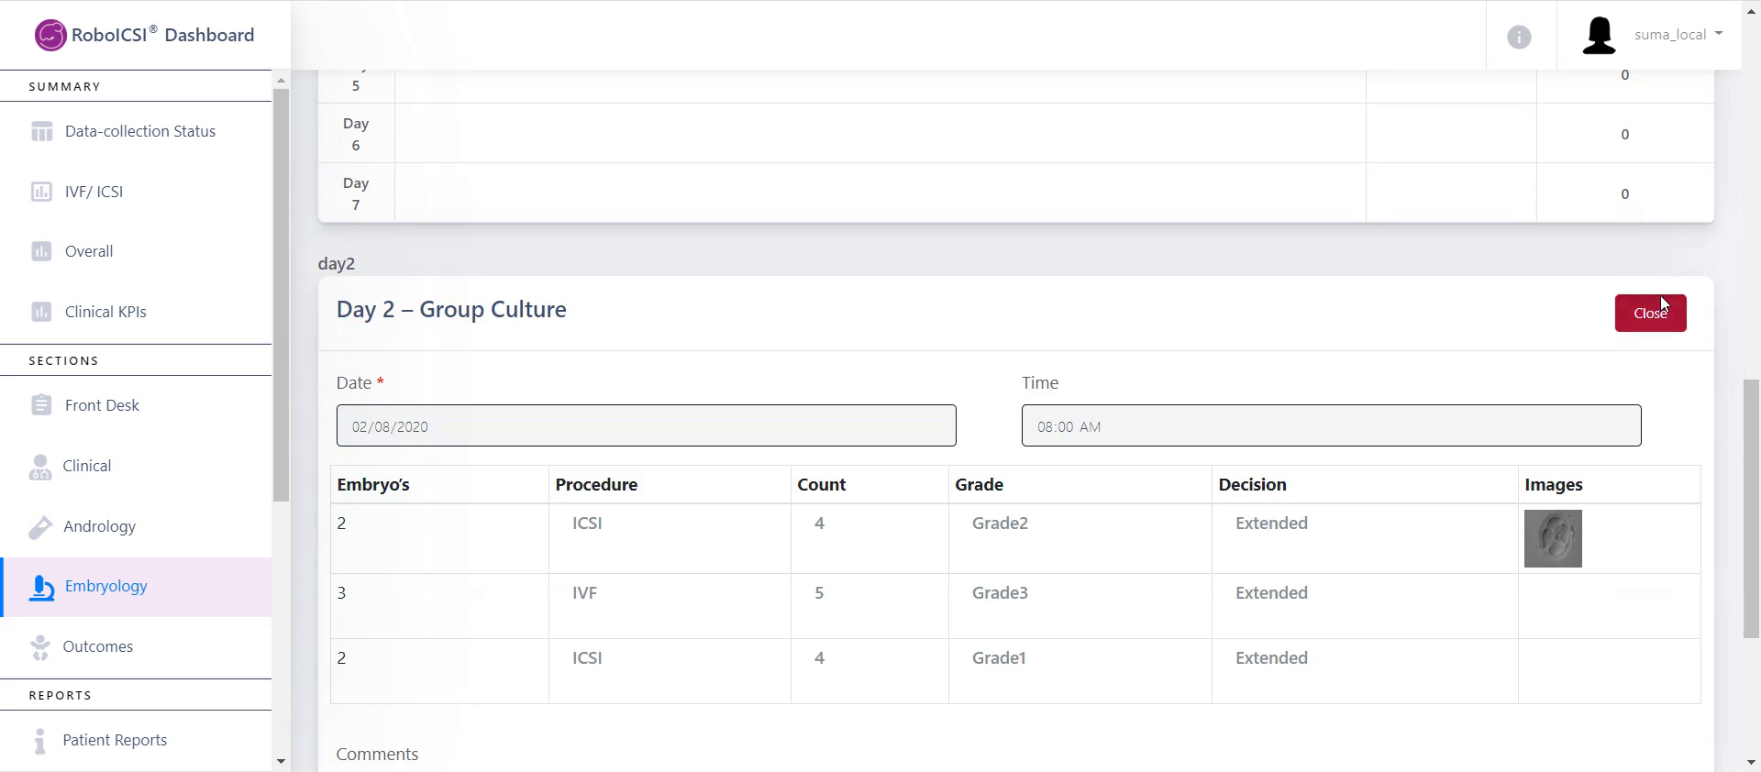
Step: Close the Day 2 group culture form and reopen its saved record
click(1656, 312)
scroll(1032, 278, down, 2)
click(867, 484)
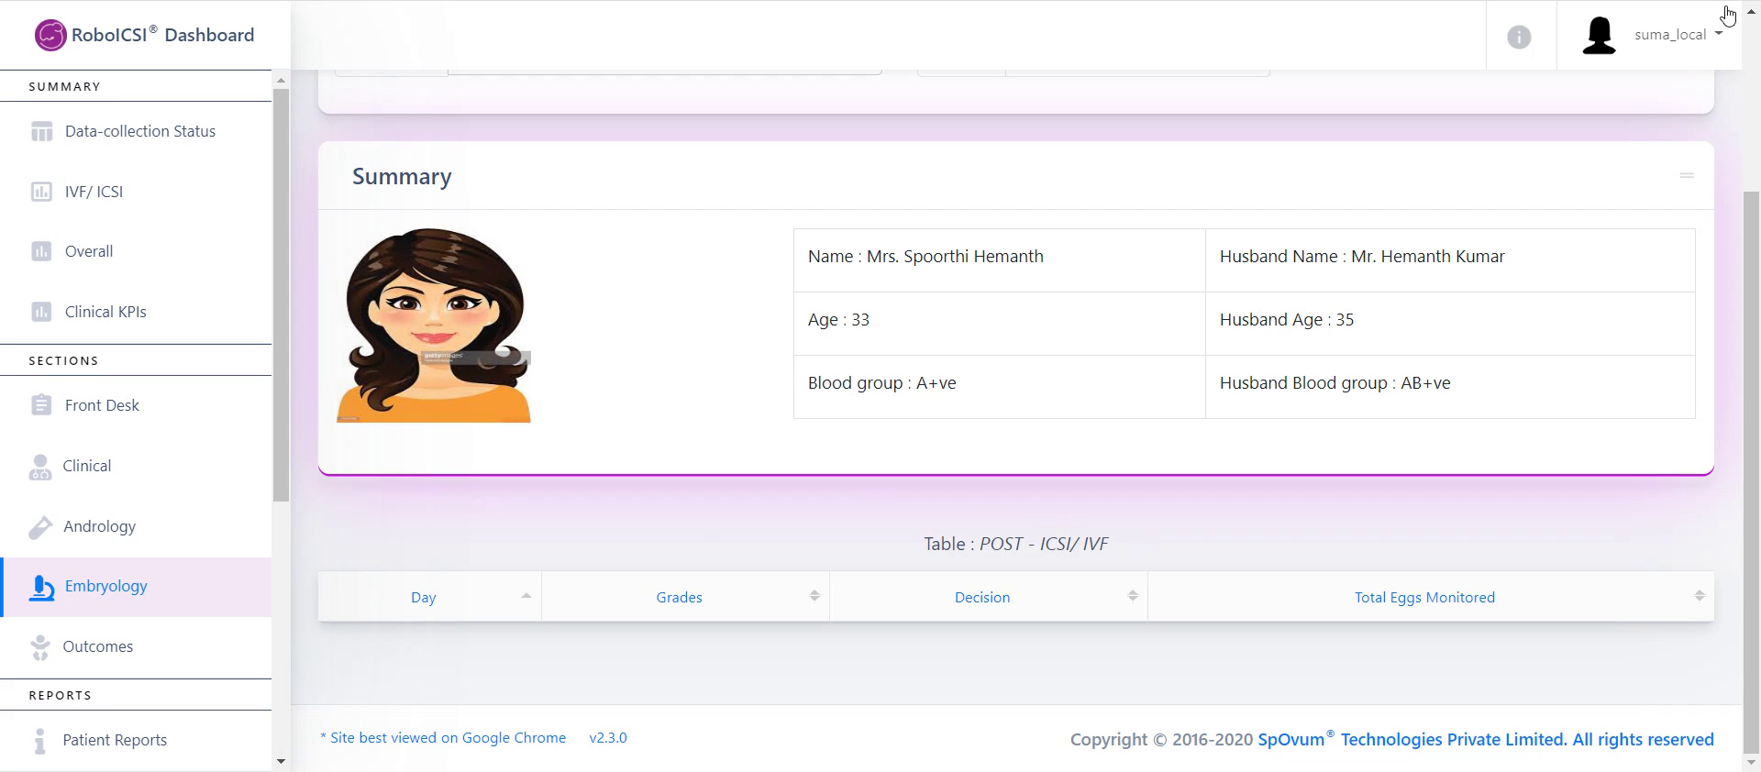
Step: Check the reopened Day 2 record's embryo rows, image and comment together with the day-by-day table
click(1704, 34)
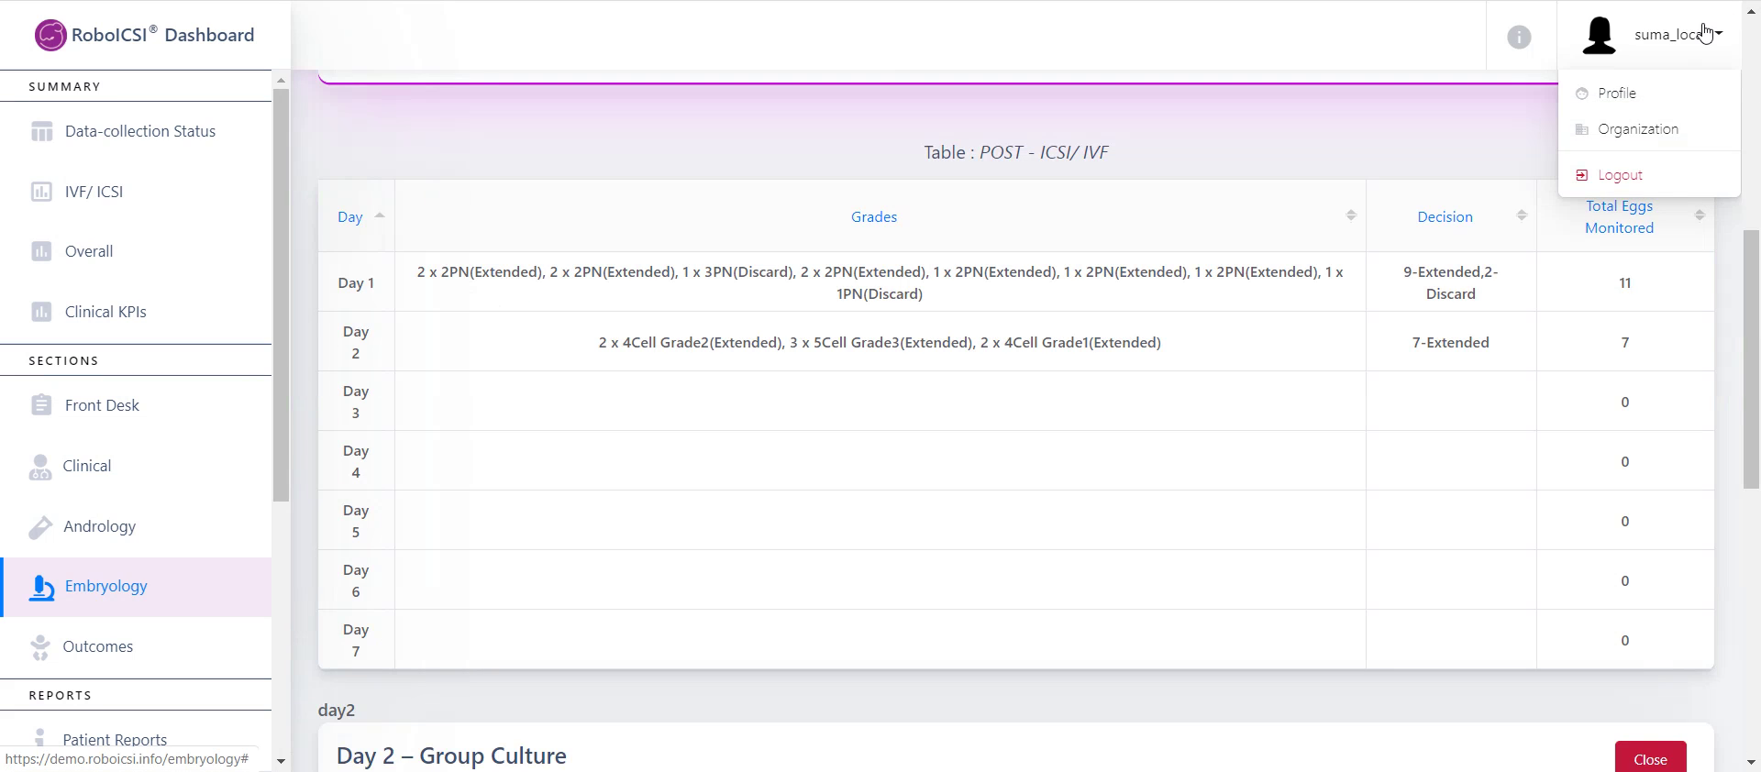
click(1470, 73)
scroll(1249, 299, down, 7)
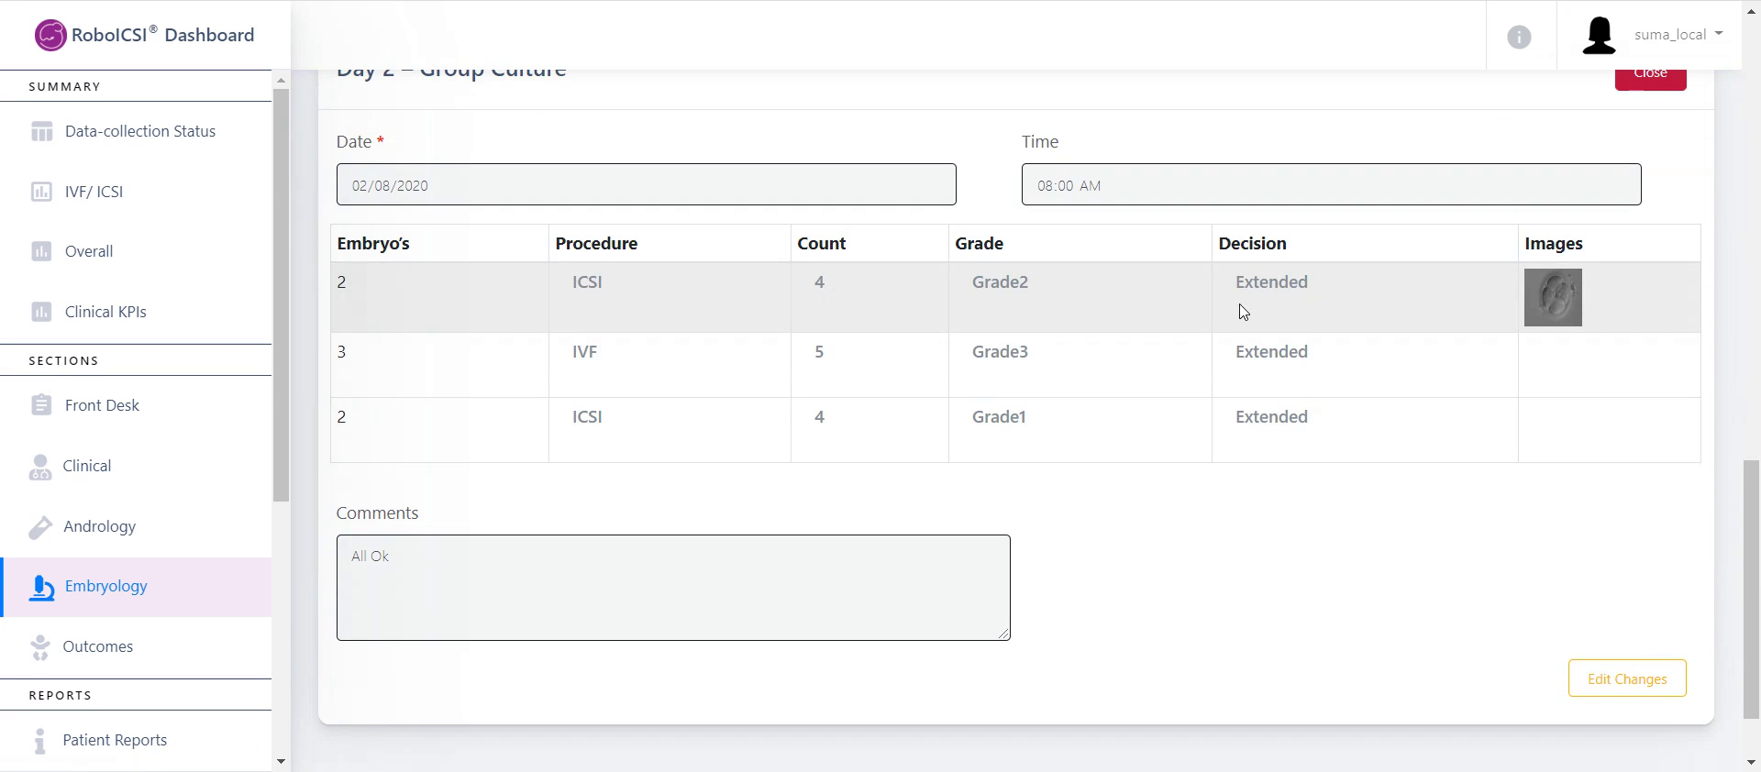
scroll(1264, 440, up, 5)
scroll(1525, 381, down, 6)
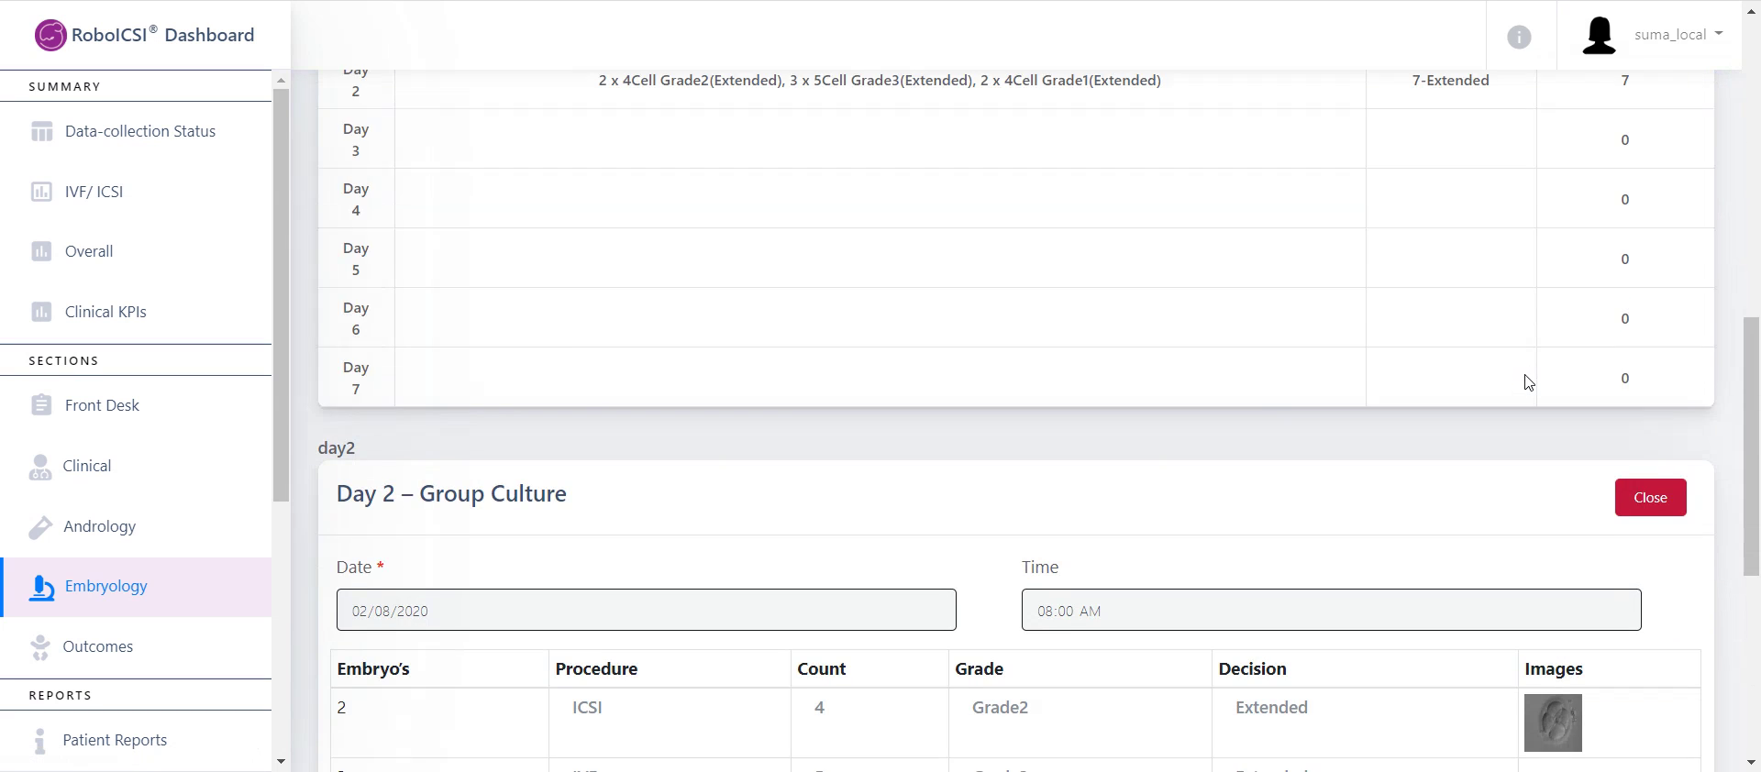
click(1596, 566)
Step: Log out of the dashboard account and confirm the logout
scroll(1279, 385, up, 15)
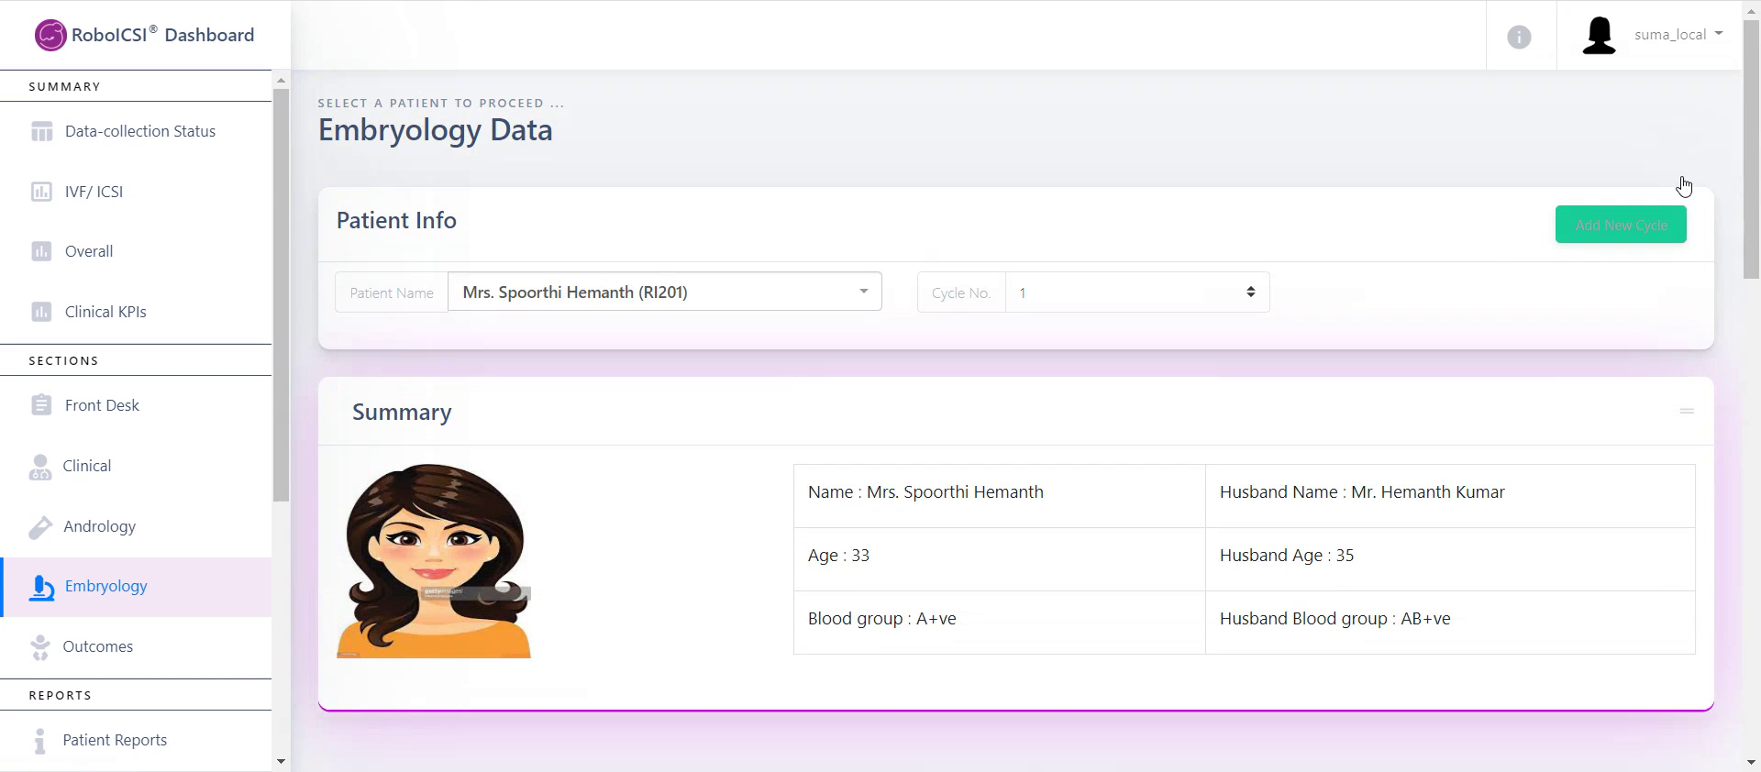
click(1711, 33)
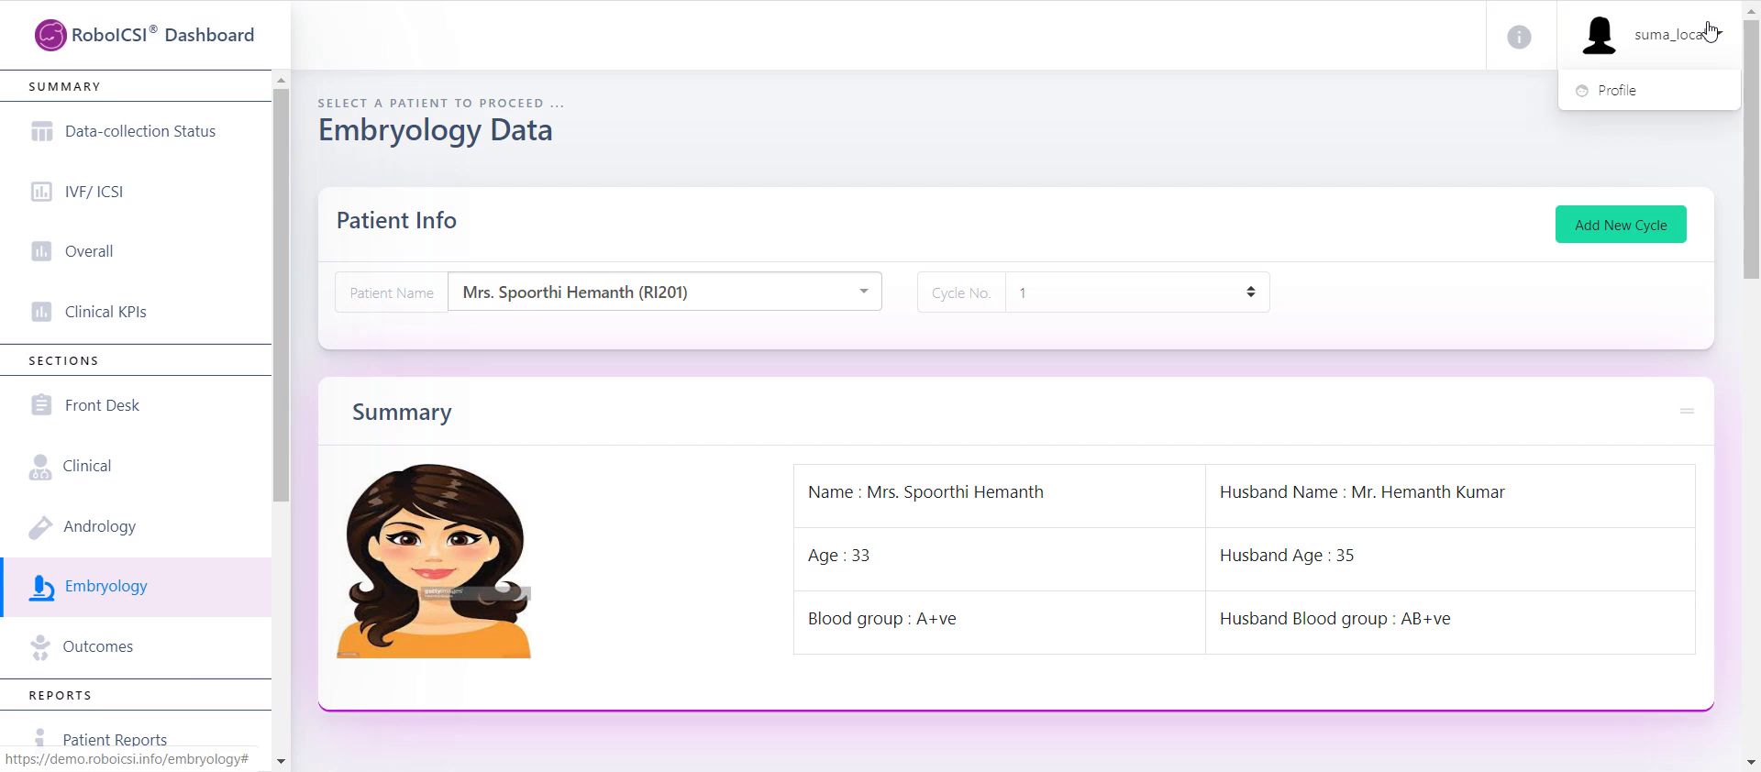
click(1619, 157)
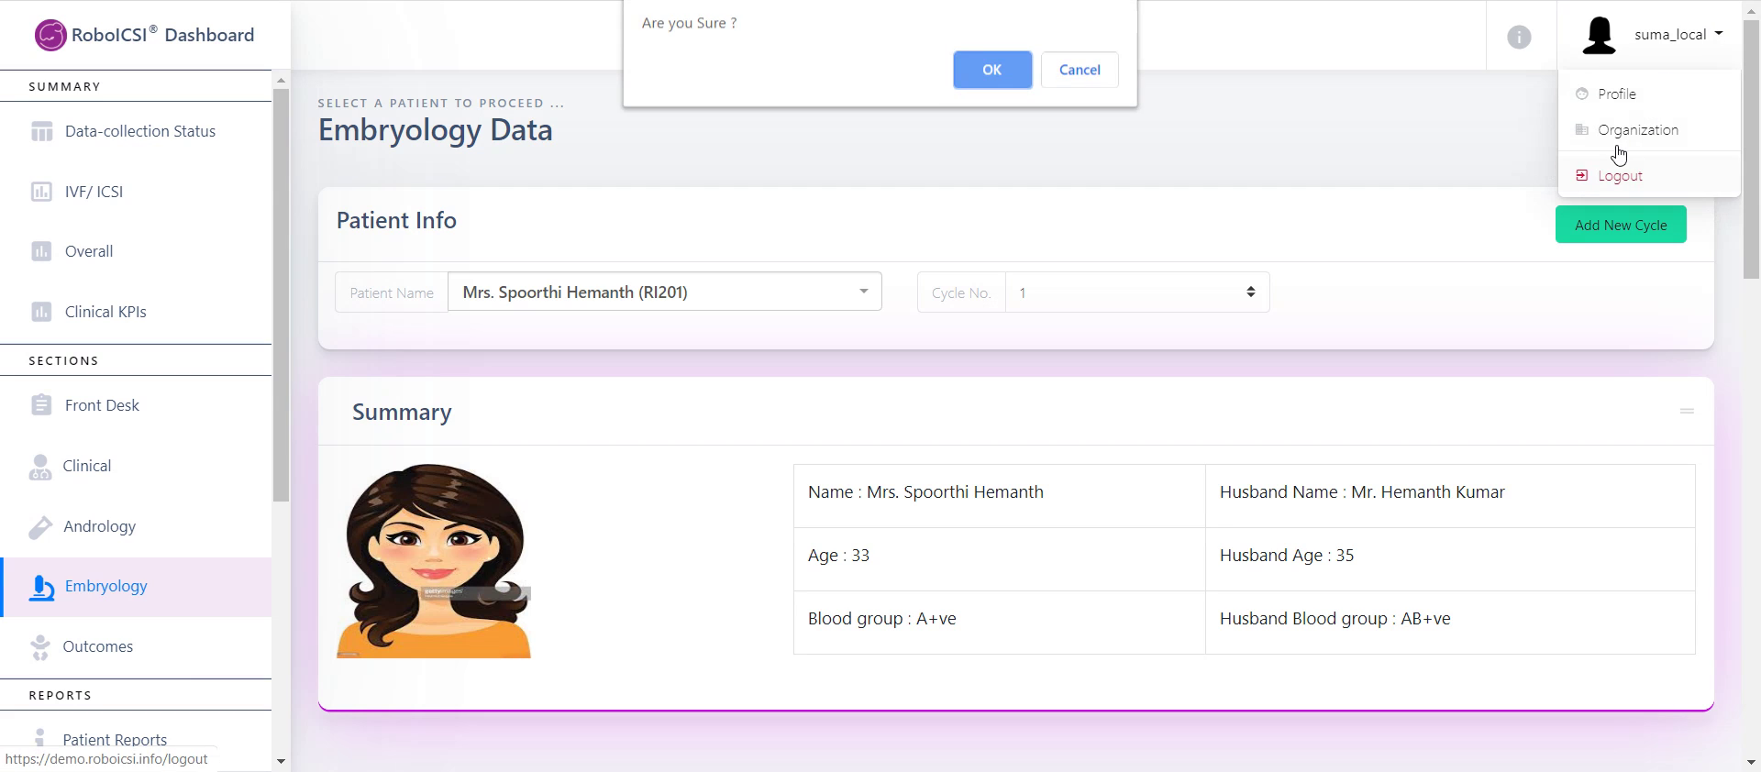
click(992, 57)
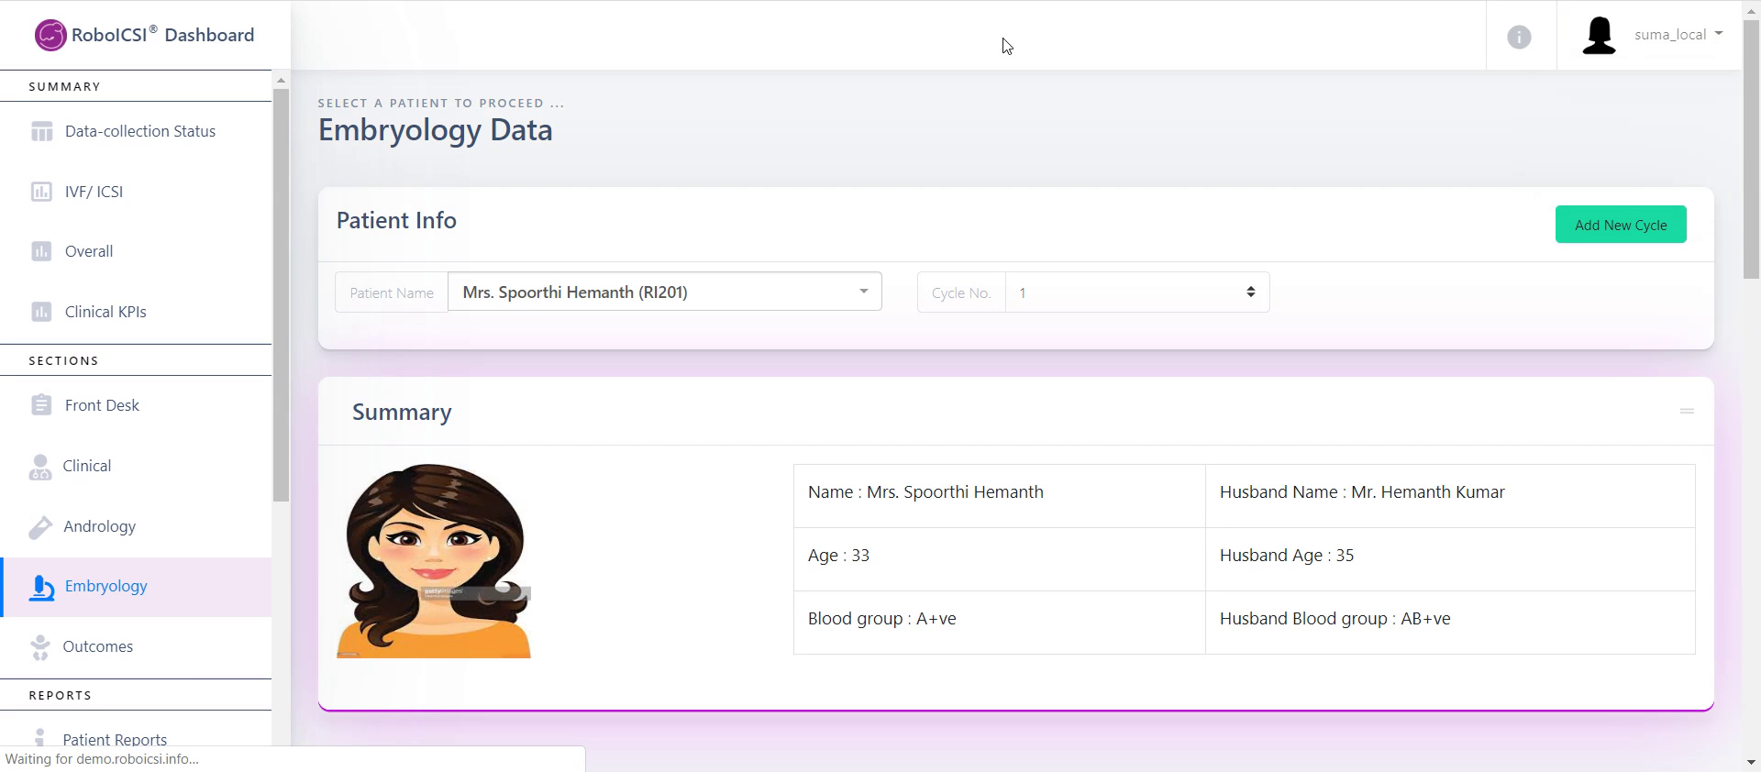